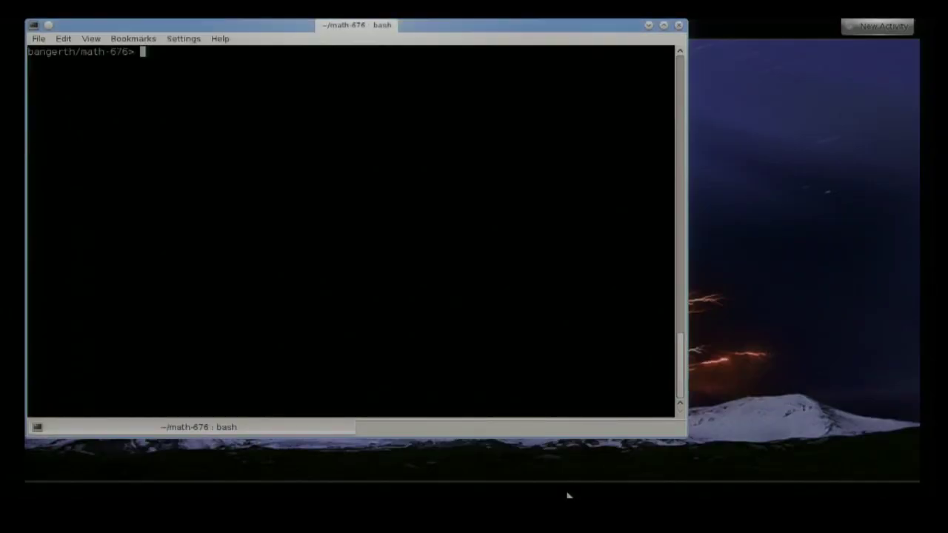
Type 'paraview &' at the bash prompt in Konsole.
{"action": "type", "text": "paraview &"}
Run 'paraview &' and wait for the main window with an empty pipeline to load.
{"action": "key", "text": "Return"}
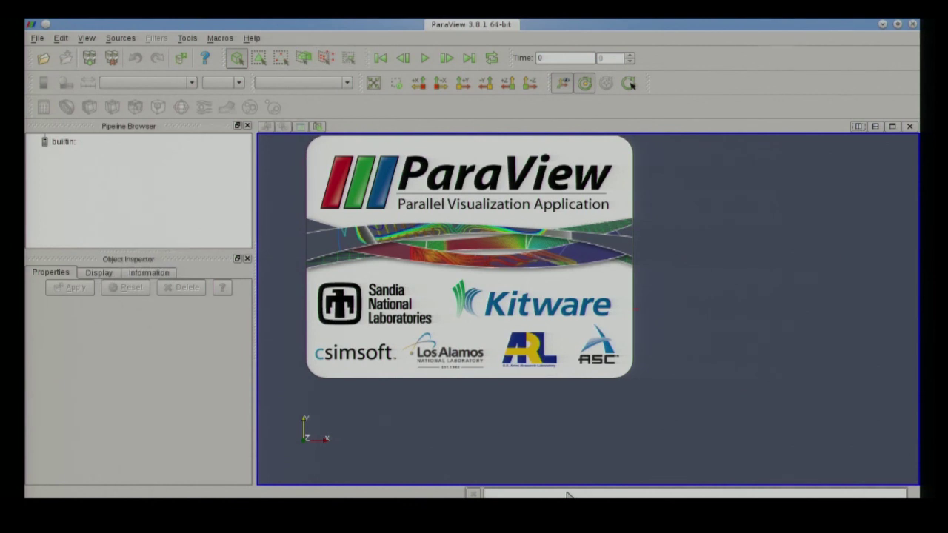
{"action": "mouse_move", "coordinate": [602, 495]}
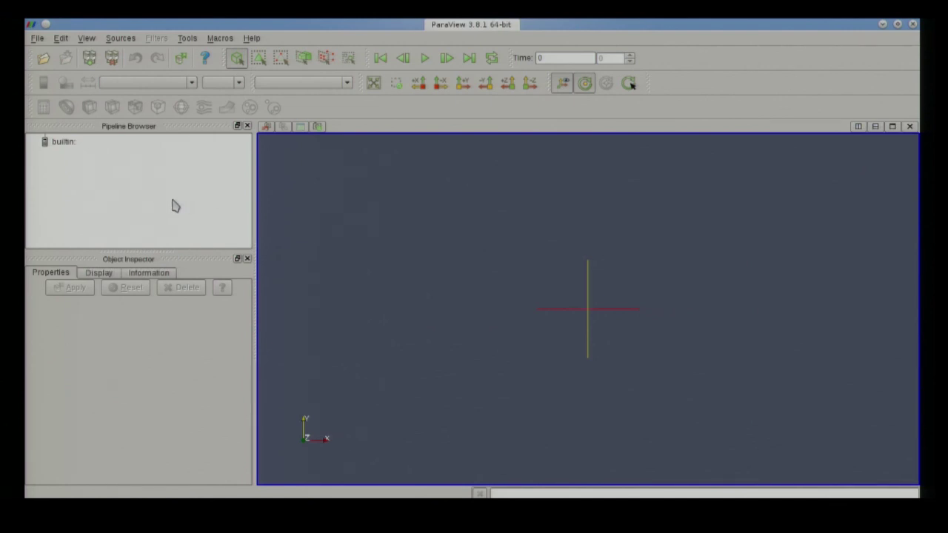
Open solution-2d.vtk from the timo/step-4 folder through the builtin server's Open action.
{"action": "right_click", "coordinate": [63, 147]}
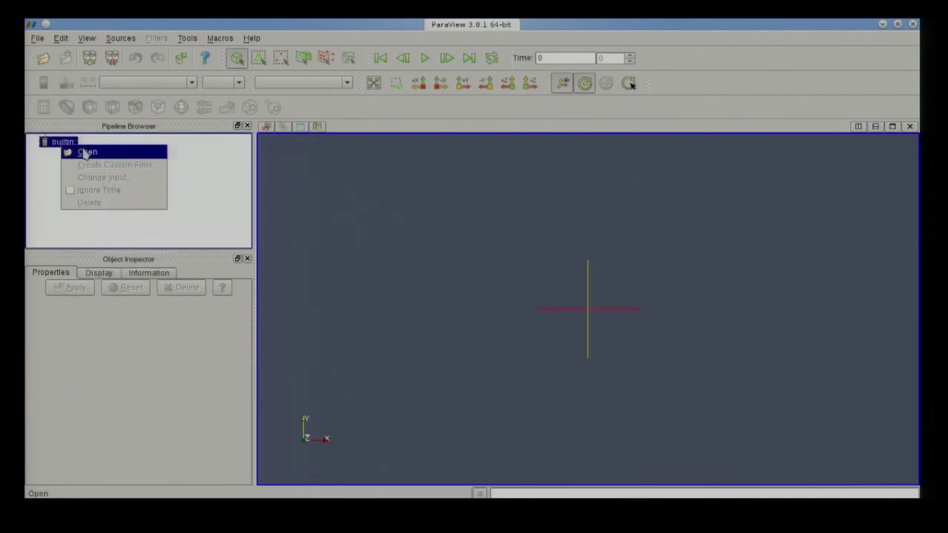
{"action": "left_click", "coordinate": [86, 153]}
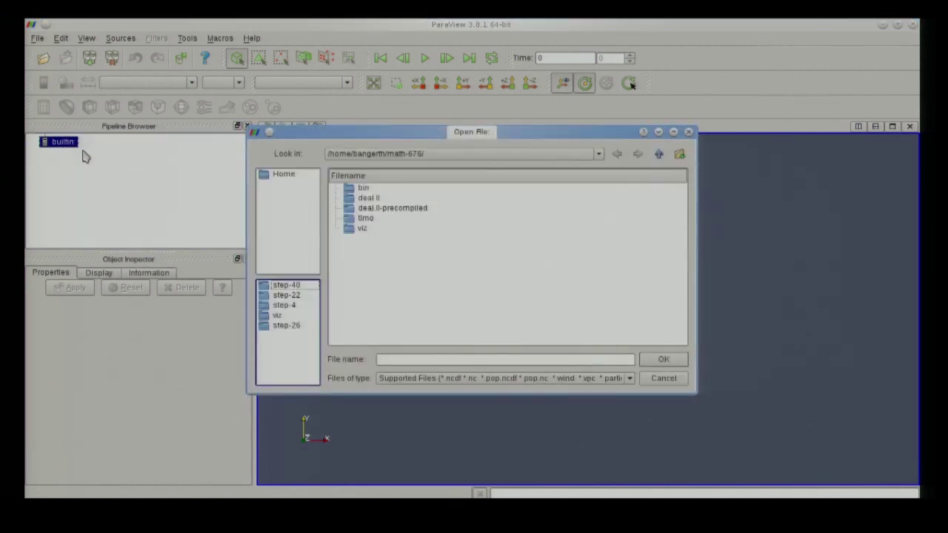
{"action": "double_click", "coordinate": [382, 219]}
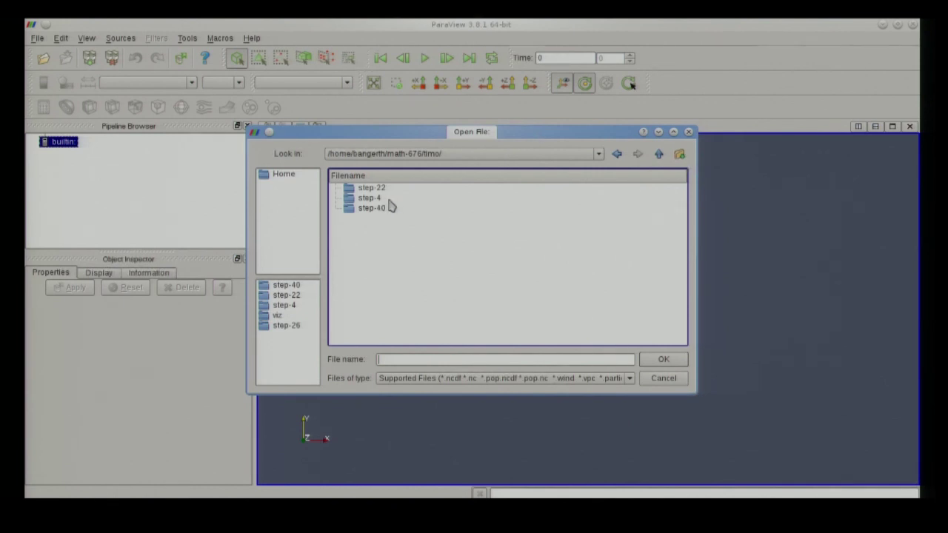
{"action": "left_click", "coordinate": [389, 200]}
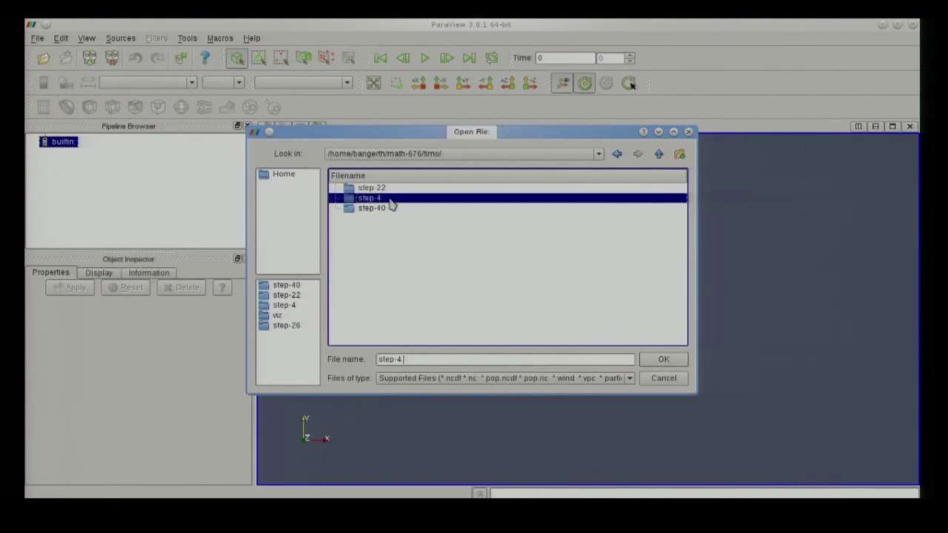
{"action": "double_click", "coordinate": [389, 200]}
{"action": "left_click", "coordinate": [334, 188]}
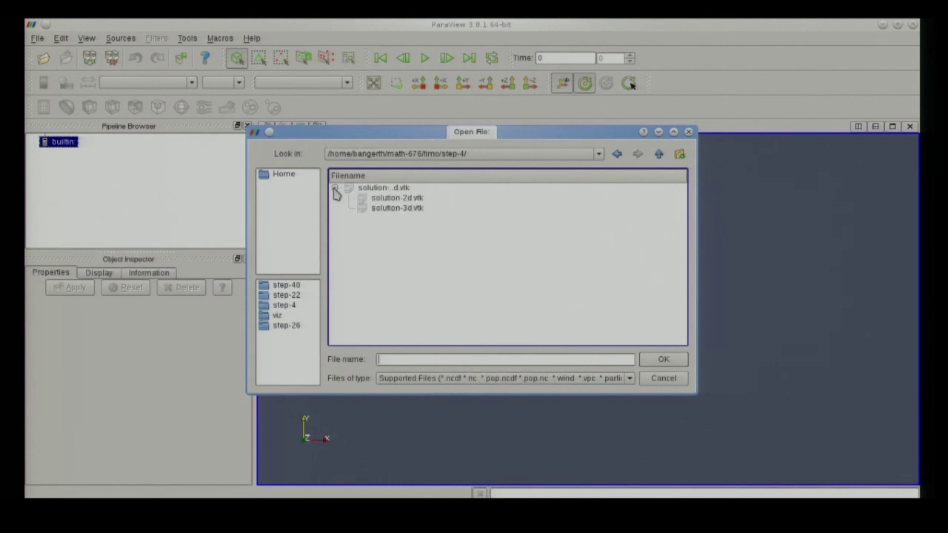
{"action": "left_click", "coordinate": [413, 200]}
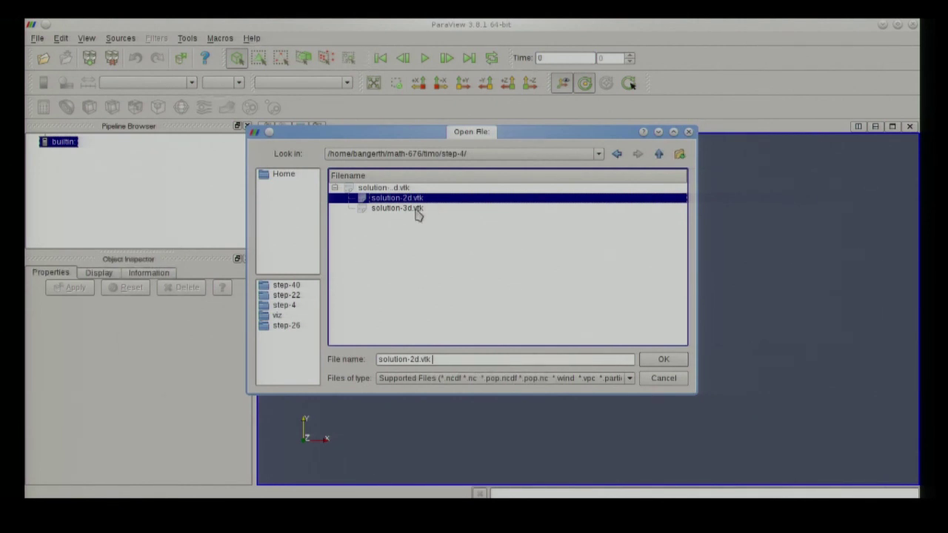
{"action": "left_click", "coordinate": [335, 190]}
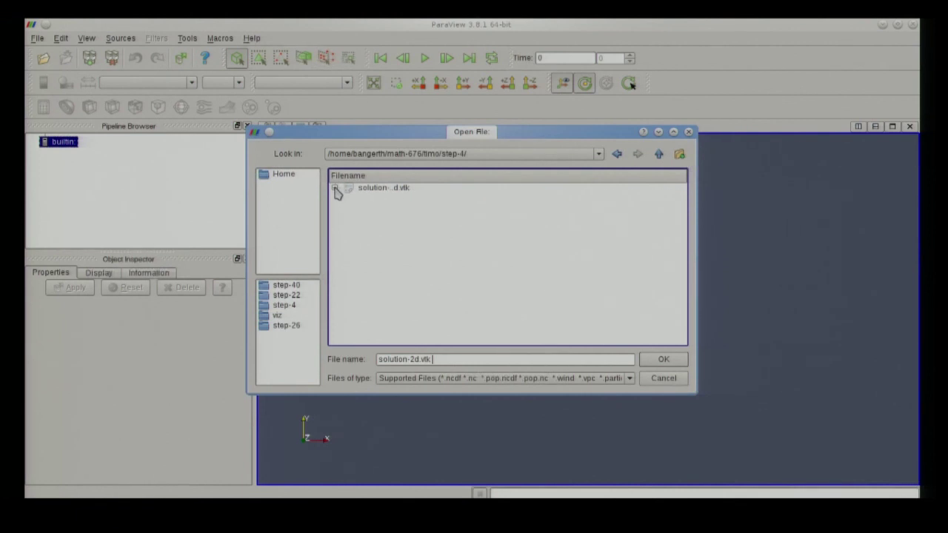
{"action": "left_click", "coordinate": [335, 189]}
{"action": "left_click", "coordinate": [361, 189]}
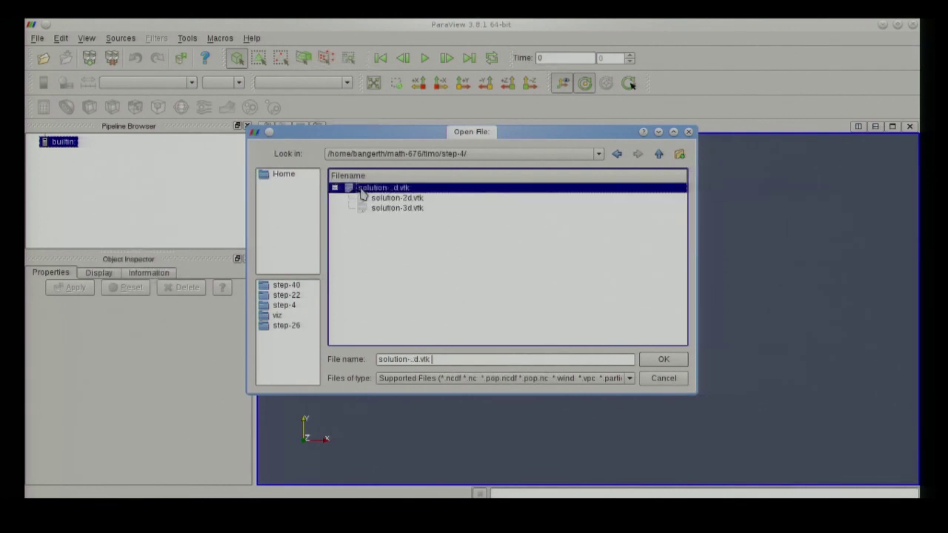
{"action": "double_click", "coordinate": [414, 200]}
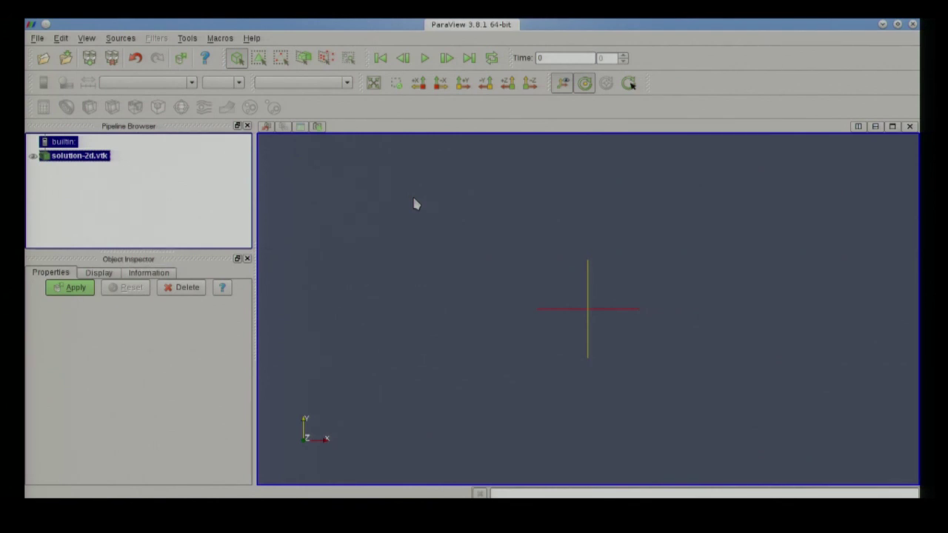
Apply solution-2d.vtk so it renders as a coloured square, toggling its visibility off and on.
{"action": "left_click", "coordinate": [67, 291]}
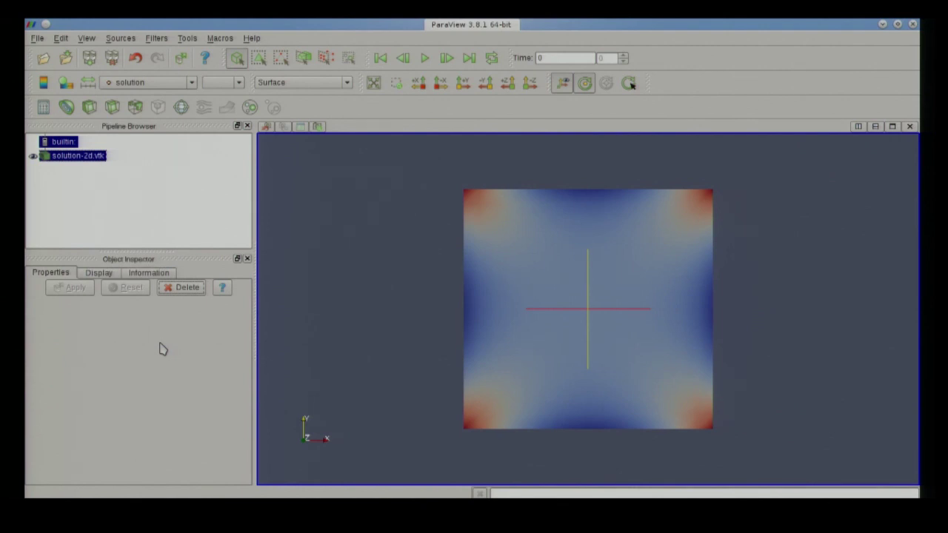
{"action": "left_click", "coordinate": [100, 200]}
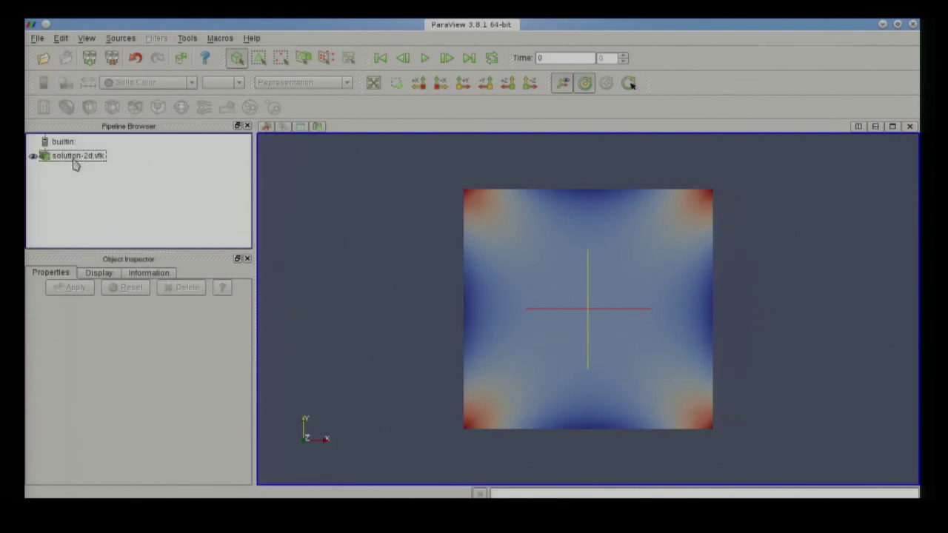
{"action": "left_click", "coordinate": [34, 158]}
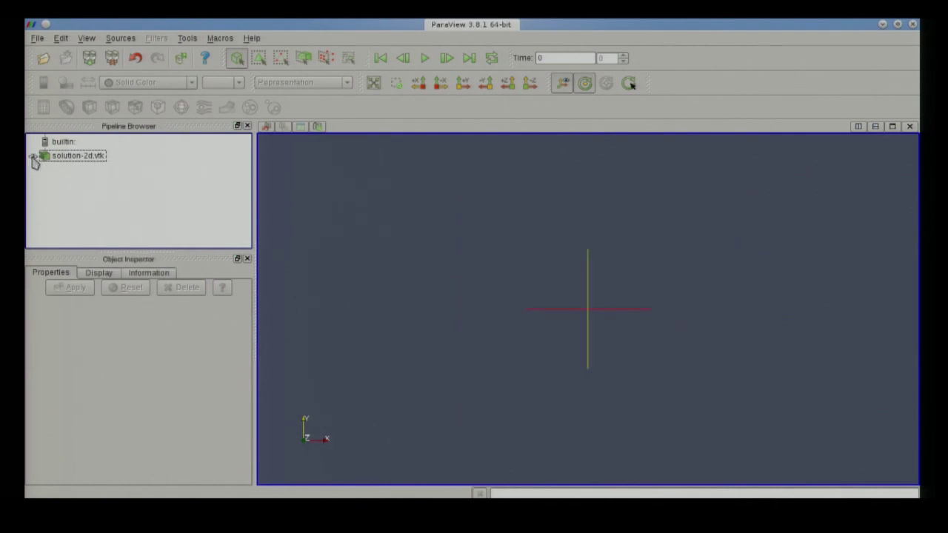
{"action": "left_click", "coordinate": [34, 158]}
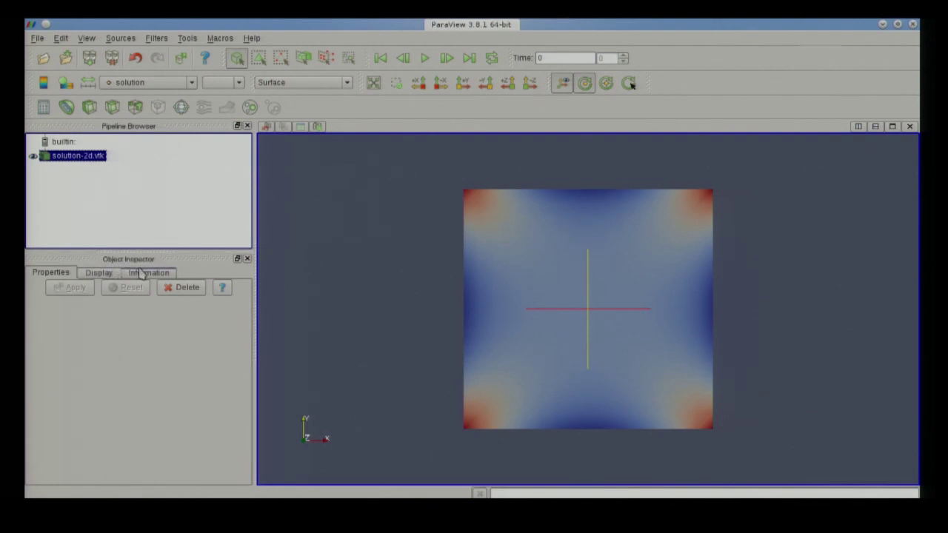
Review the Information panel: 256 cells, 1024 points, solution range 1 to 2.
{"action": "left_click", "coordinate": [110, 274]}
{"action": "left_click", "coordinate": [142, 275]}
{"action": "left_click", "coordinate": [56, 273]}
{"action": "left_click", "coordinate": [151, 274]}
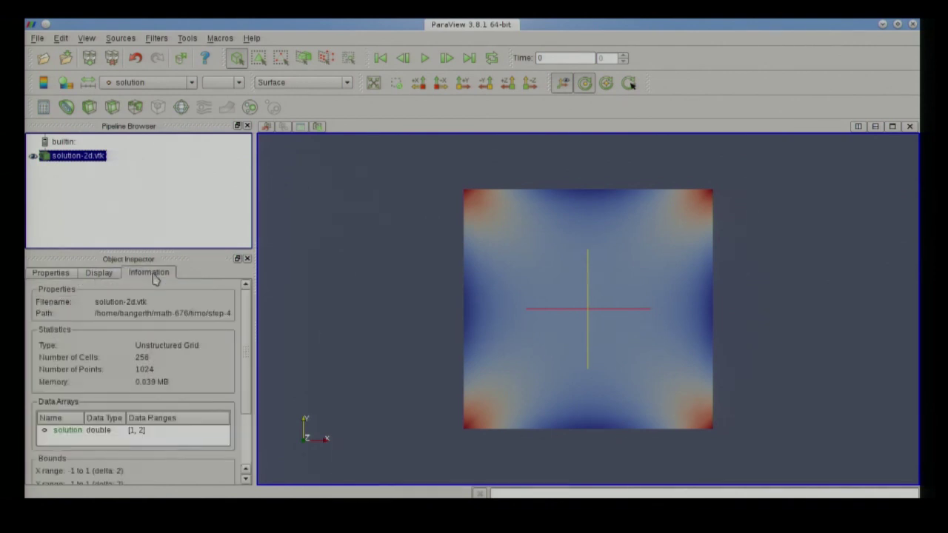
{"action": "left_click_drag", "start_coordinate": [244, 332], "coordinate": [243, 359]}
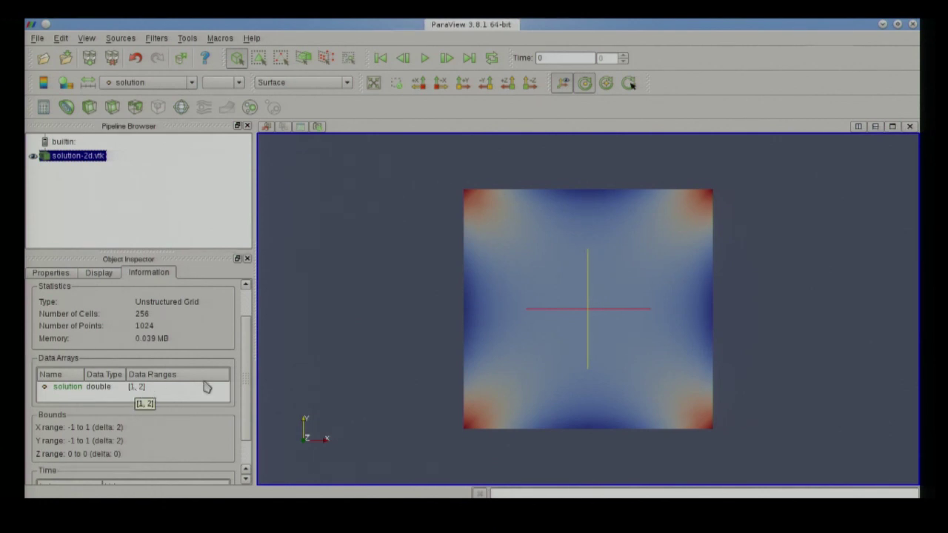
{"action": "scroll", "coordinate": [246, 383], "scroll_direction": "down", "scroll_amount": 1}
{"action": "left_click_drag", "start_coordinate": [246, 383], "coordinate": [248, 356]}
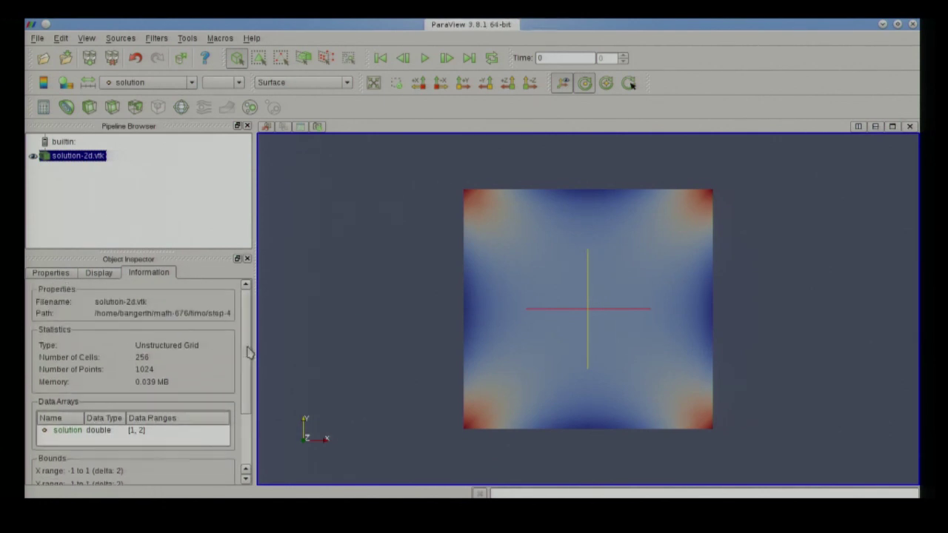
{"action": "left_click", "coordinate": [59, 273]}
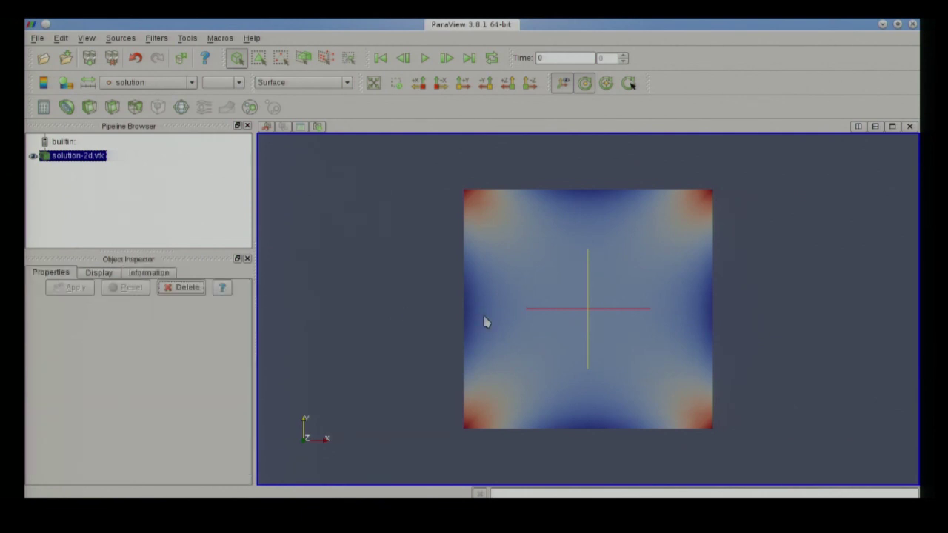
Tilt the square to see it in perspective, then reset the camera to the +Z view.
{"action": "left_click_drag", "start_coordinate": [597, 341], "coordinate": [648, 302]}
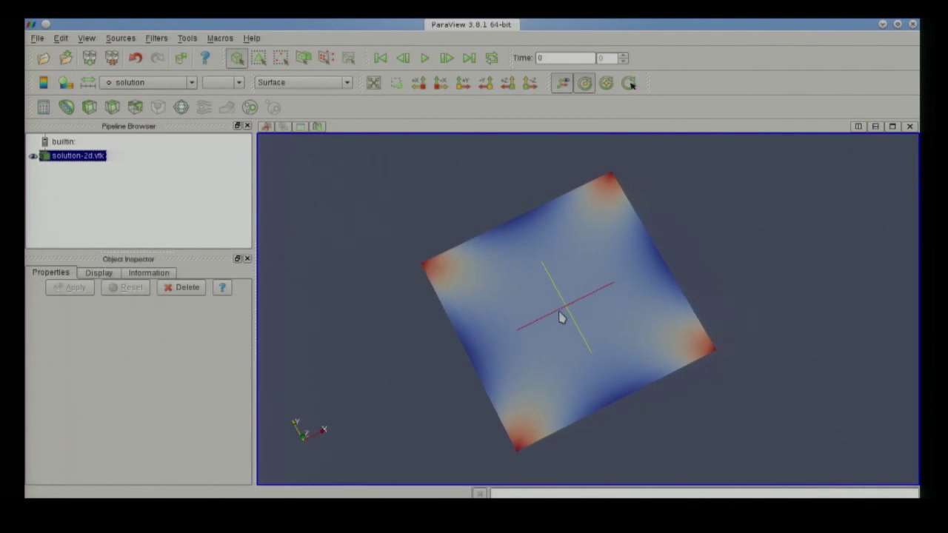
{"action": "left_click_drag", "start_coordinate": [522, 317], "coordinate": [508, 308]}
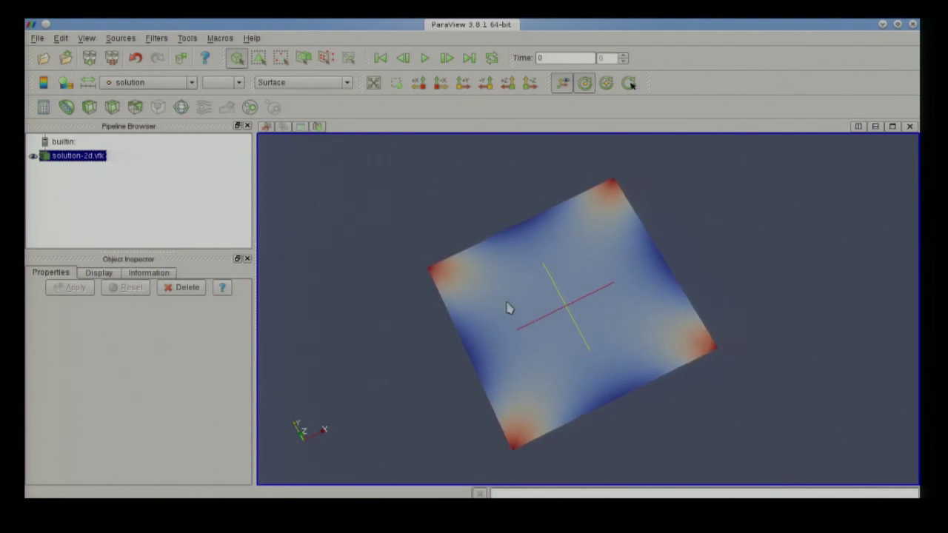
{"action": "left_click", "coordinate": [529, 83]}
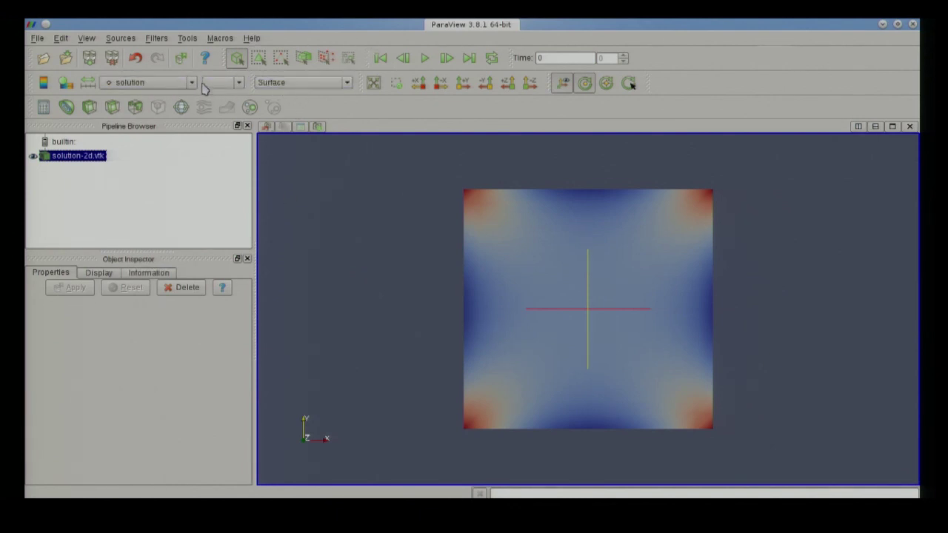
Switch the representation from Wireframe to Surface With Edges, showing the 16×16 mesh over the colours.
{"action": "left_click", "coordinate": [313, 88]}
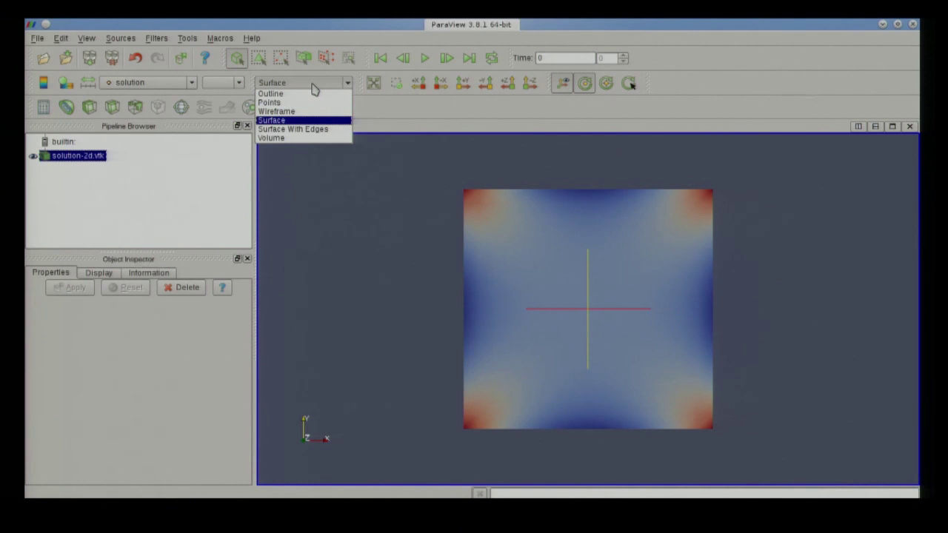
{"action": "left_click", "coordinate": [302, 111]}
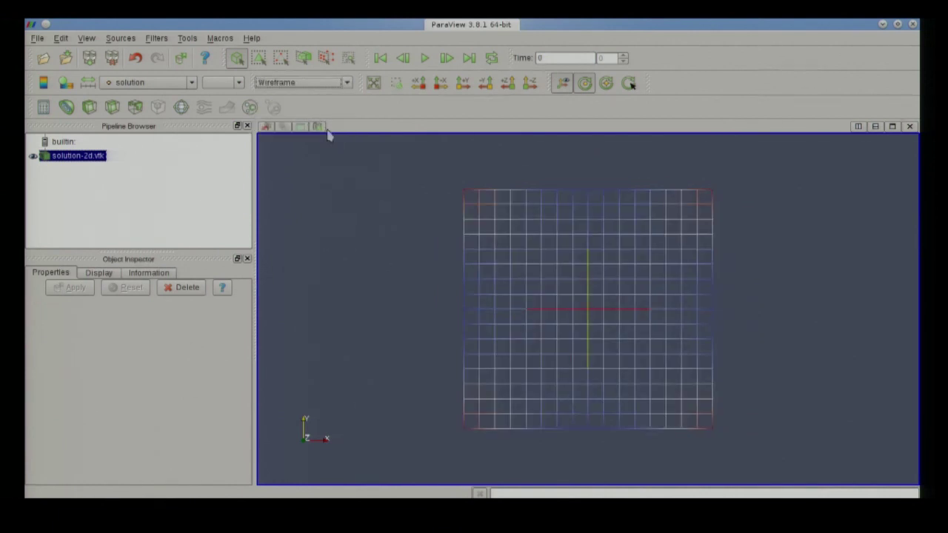
{"action": "scroll", "coordinate": [411, 278], "scroll_direction": "up", "scroll_amount": 1}
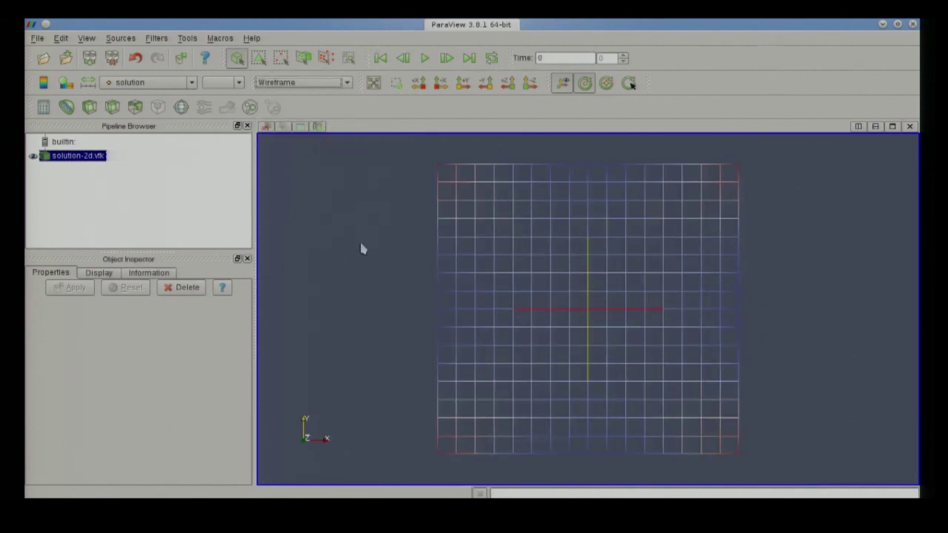
{"action": "left_click", "coordinate": [312, 85]}
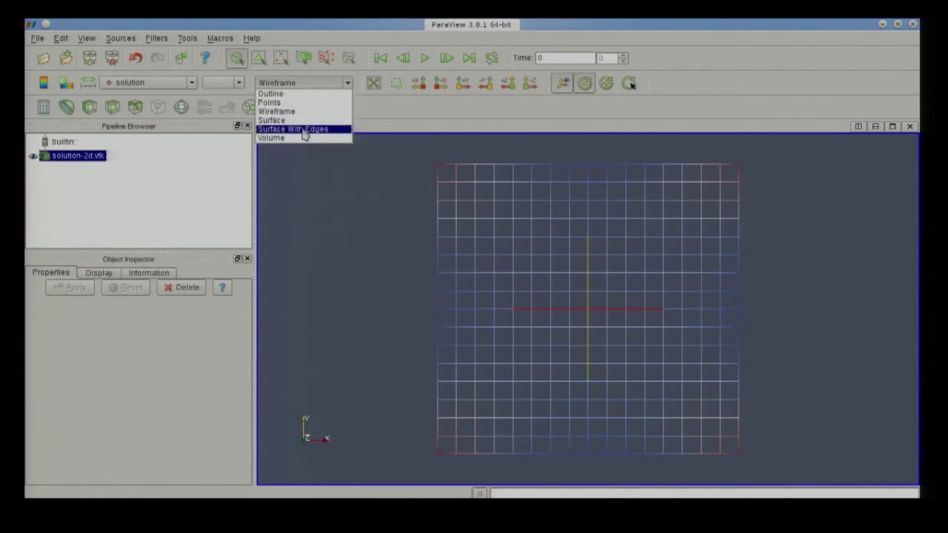
{"action": "left_click", "coordinate": [303, 130]}
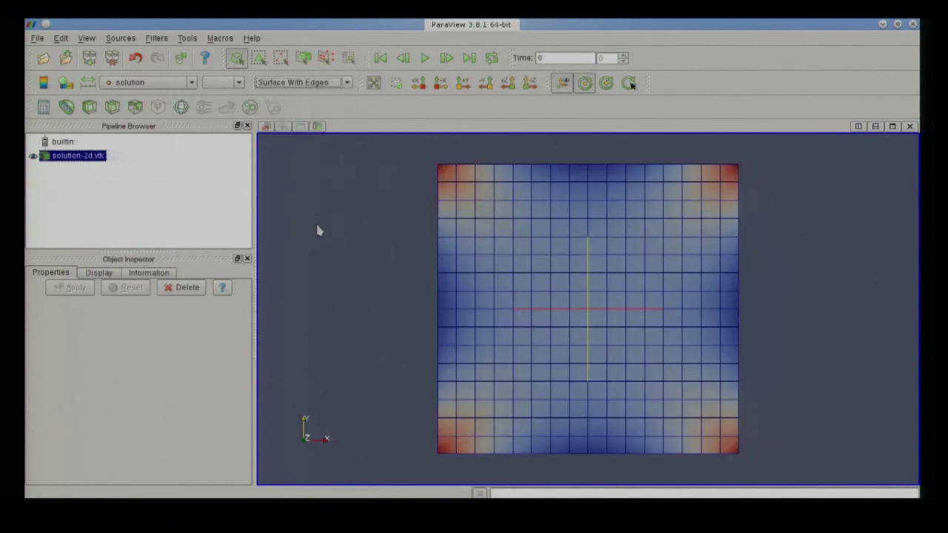
{"action": "left_click", "coordinate": [311, 84]}
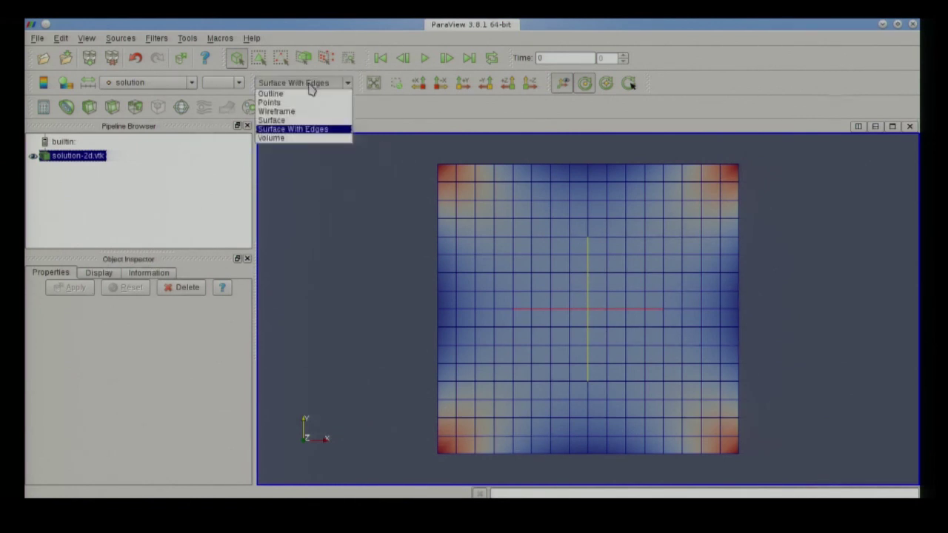
{"action": "left_click", "coordinate": [305, 130]}
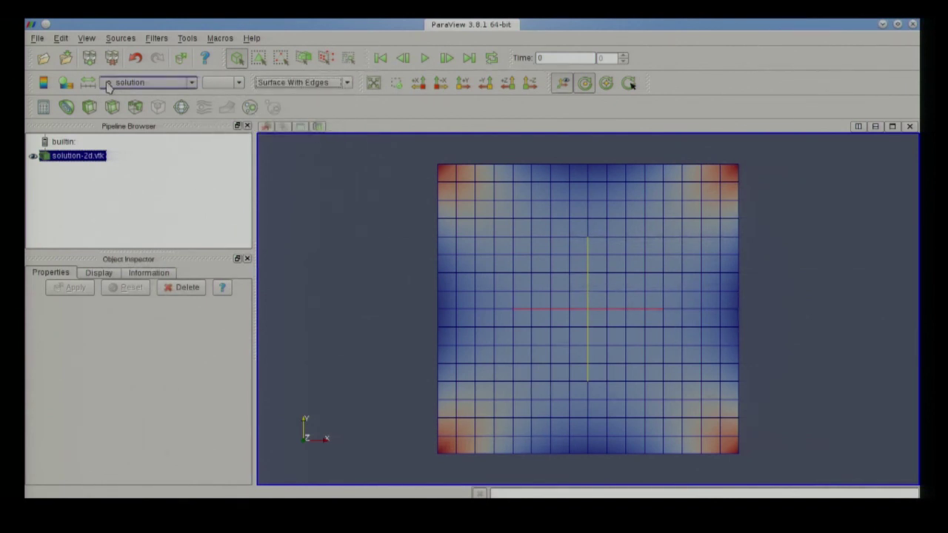
{"action": "left_click", "coordinate": [161, 84]}
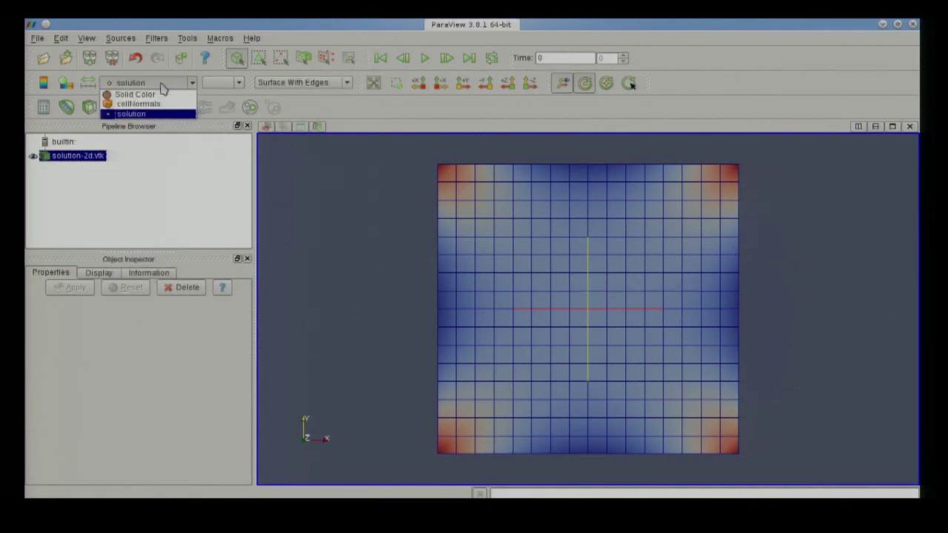
{"action": "left_click", "coordinate": [164, 91]}
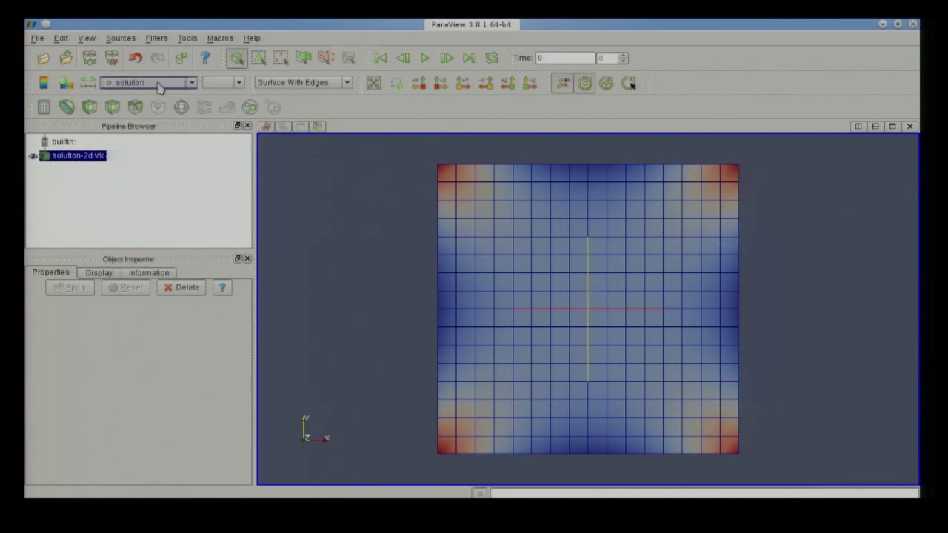
{"action": "left_click", "coordinate": [158, 84]}
{"action": "left_click", "coordinate": [148, 98]}
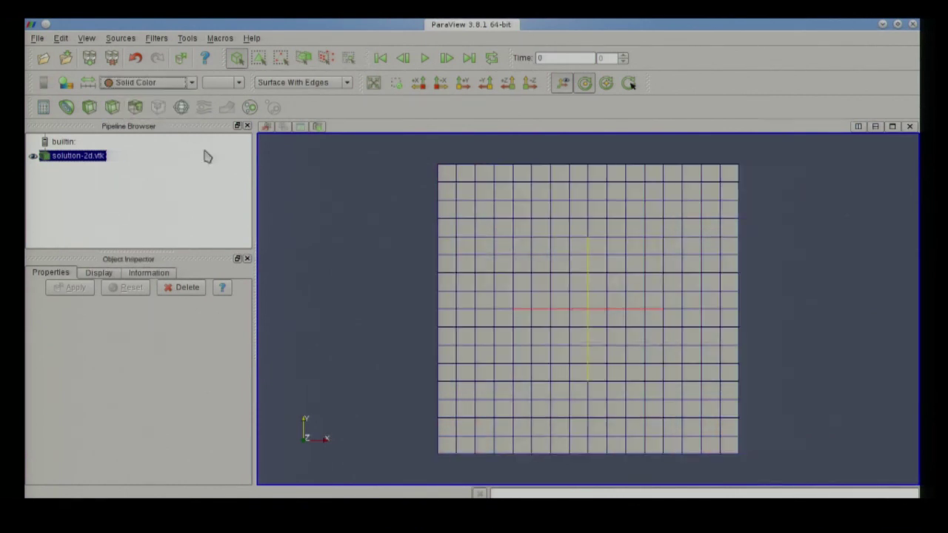
{"action": "left_click", "coordinate": [156, 84]}
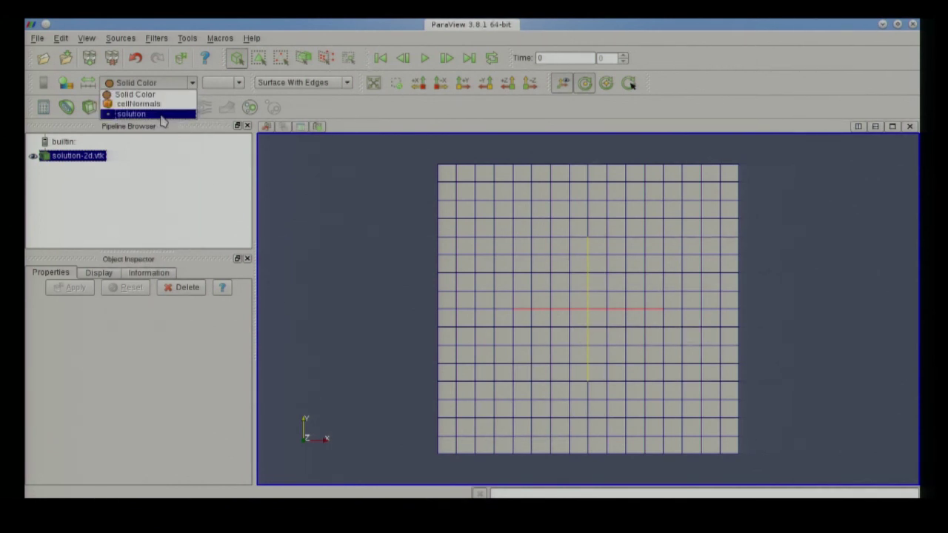
{"action": "left_click", "coordinate": [163, 116]}
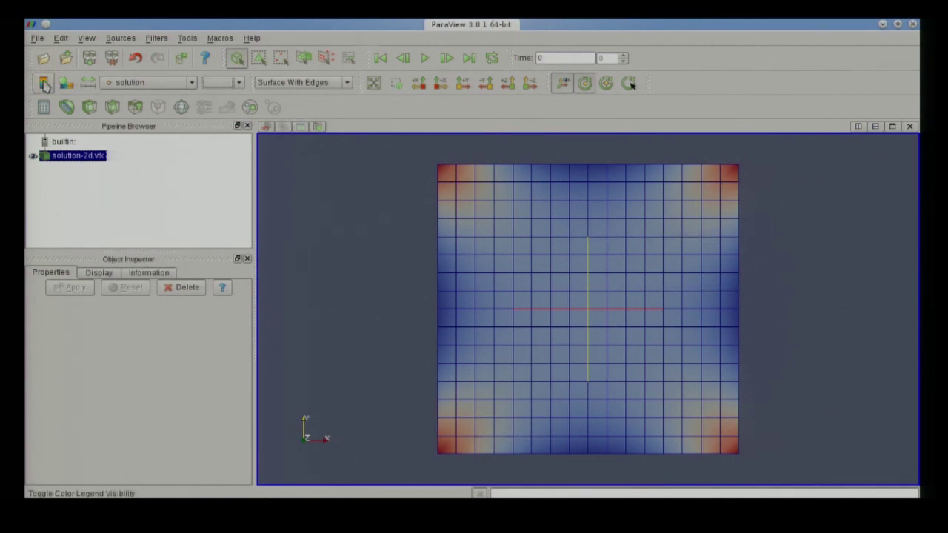
Show the solution colour legend (1 to 2) and review the Color Scale Editor.
{"action": "left_click", "coordinate": [45, 83]}
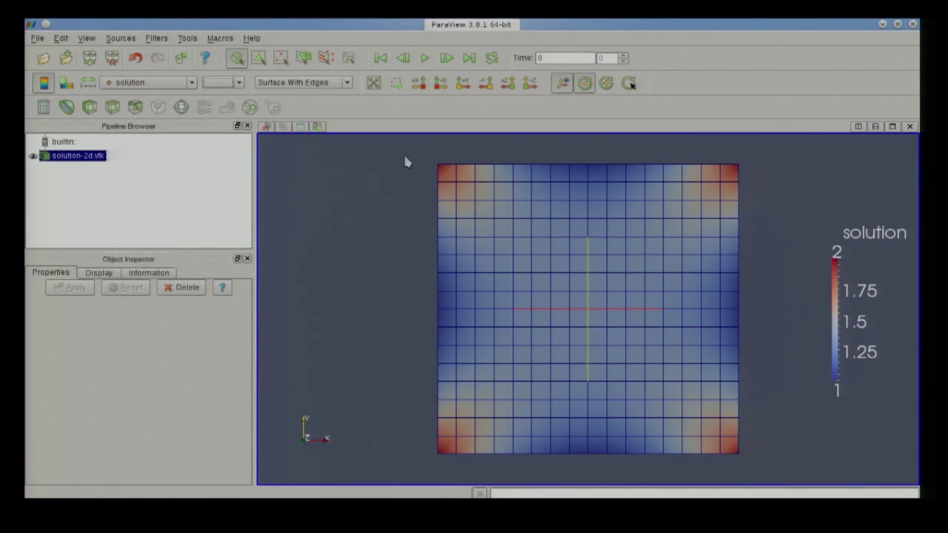
{"action": "left_click", "coordinate": [66, 85]}
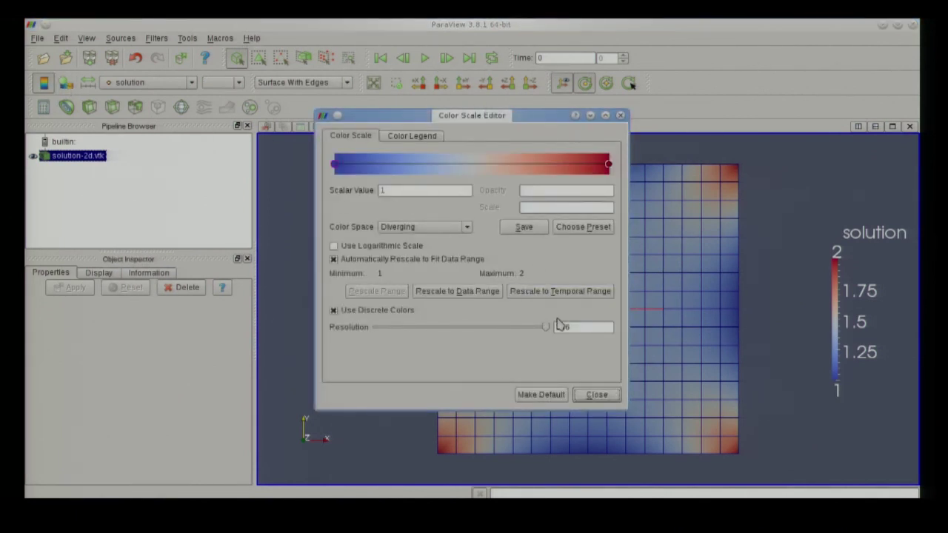
{"action": "left_click", "coordinate": [597, 395]}
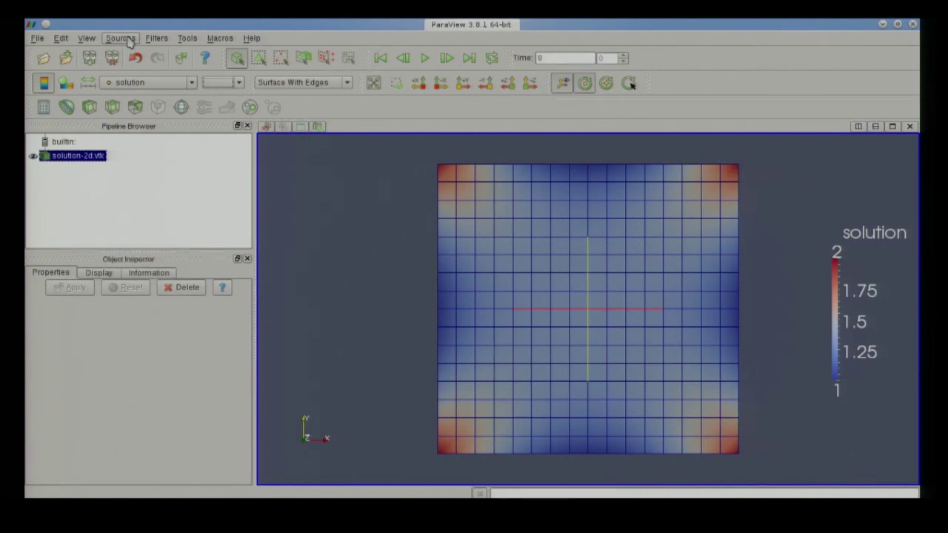
{"action": "left_click", "coordinate": [128, 40]}
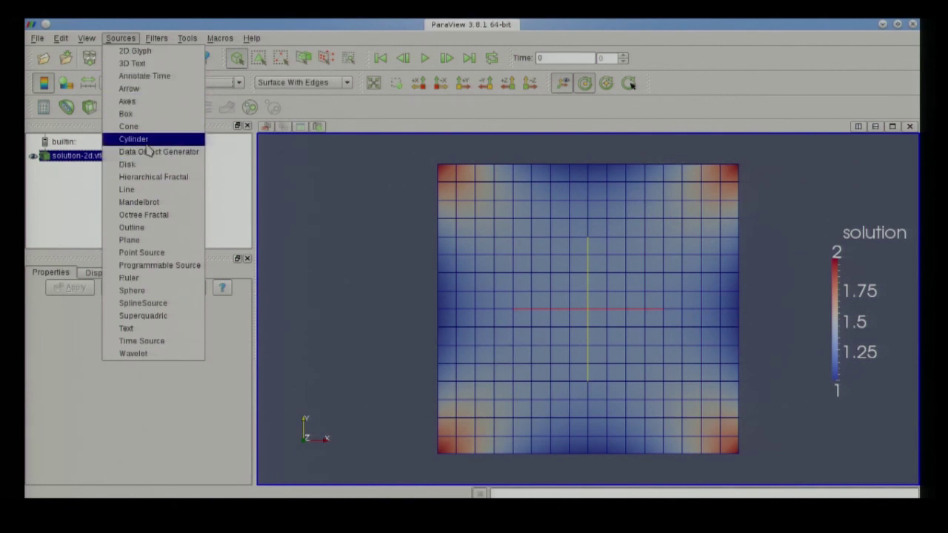
{"action": "left_click", "coordinate": [156, 37]}
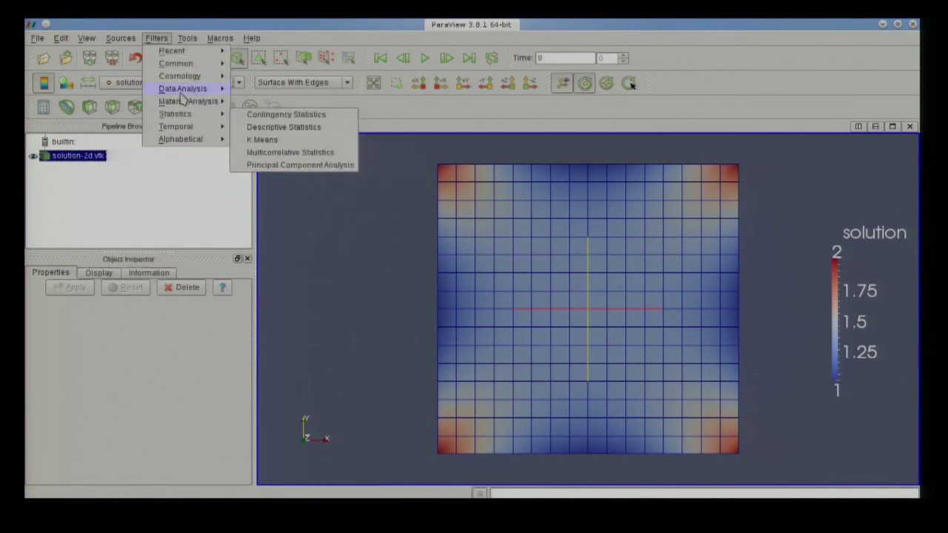
{"action": "mouse_move", "coordinate": [189, 140]}
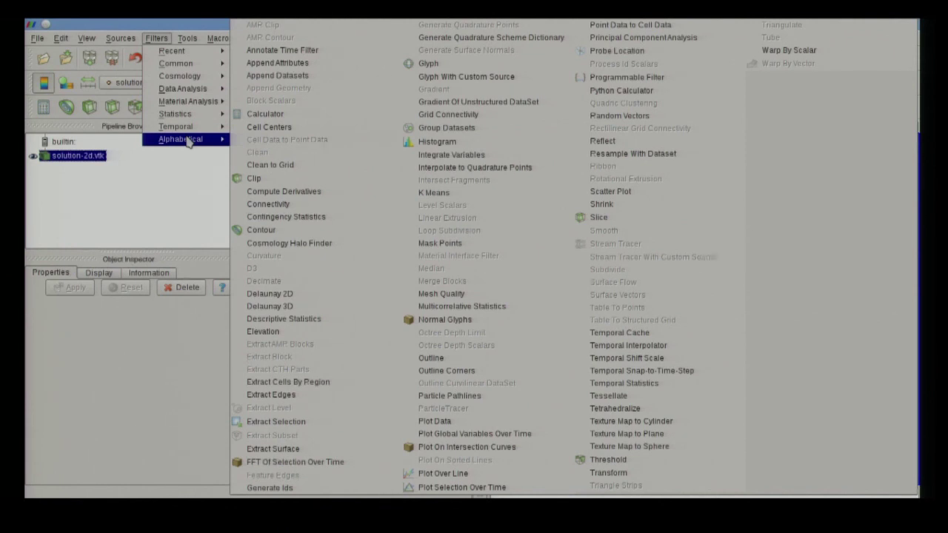
Add a Warp By Scalar filter using the solution scalars and apply it.
{"action": "left_click", "coordinate": [170, 196]}
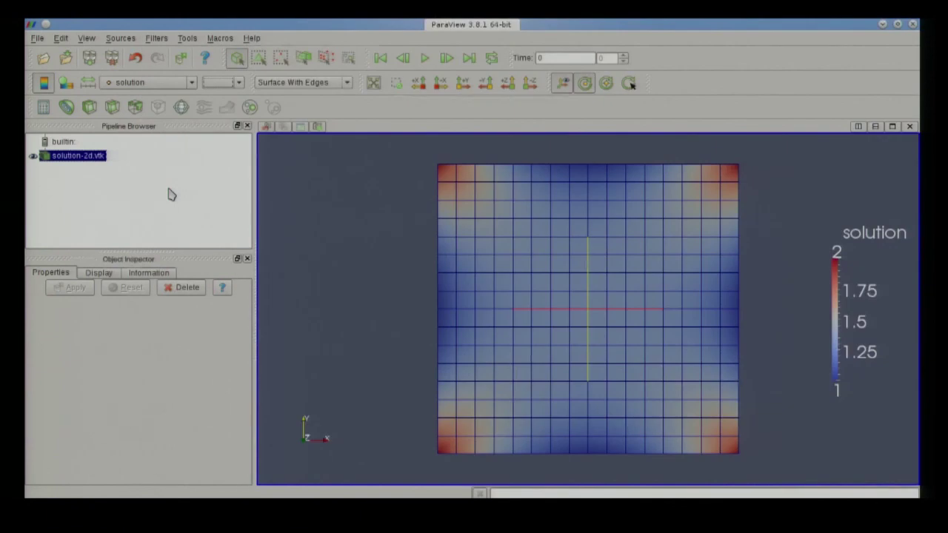
{"action": "left_click_drag", "start_coordinate": [514, 300], "coordinate": [528, 267]}
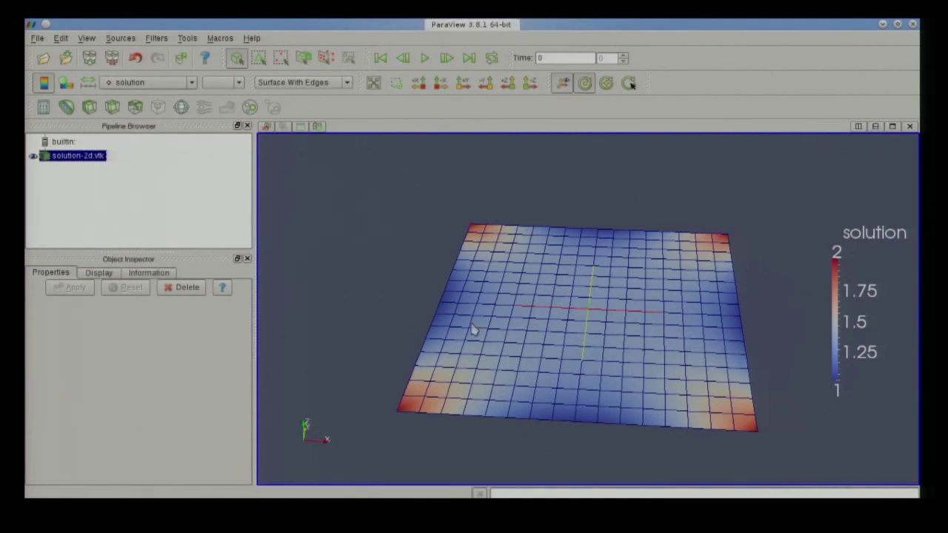
{"action": "left_click", "coordinate": [156, 38]}
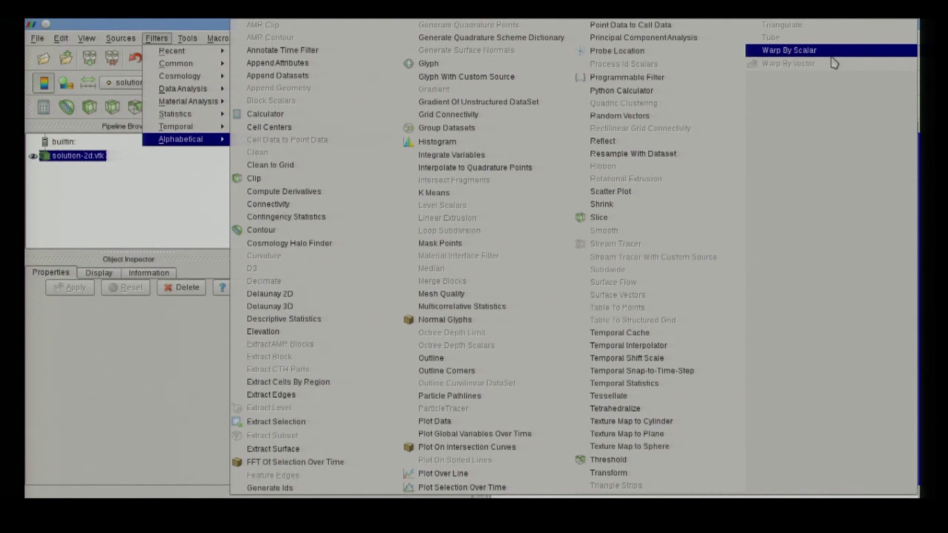
{"action": "left_click", "coordinate": [789, 50]}
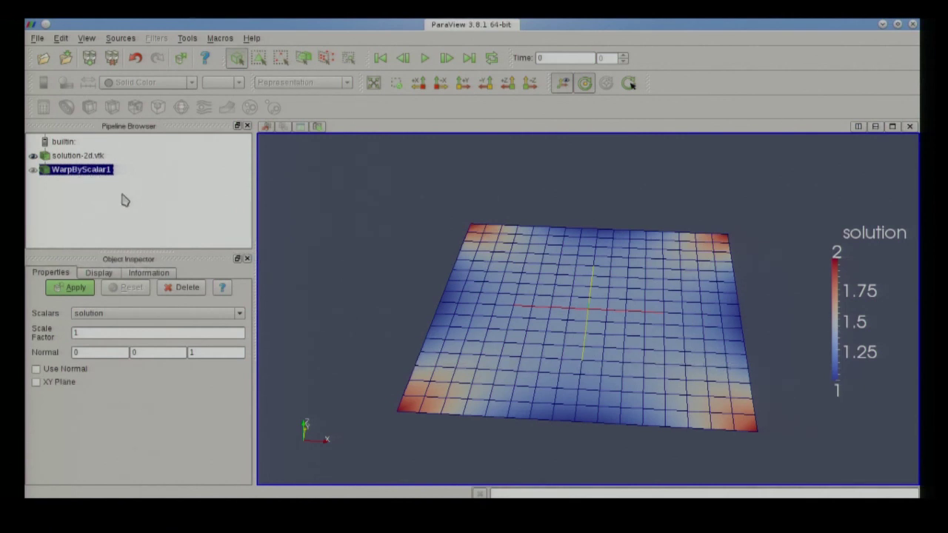
{"action": "left_click", "coordinate": [102, 314]}
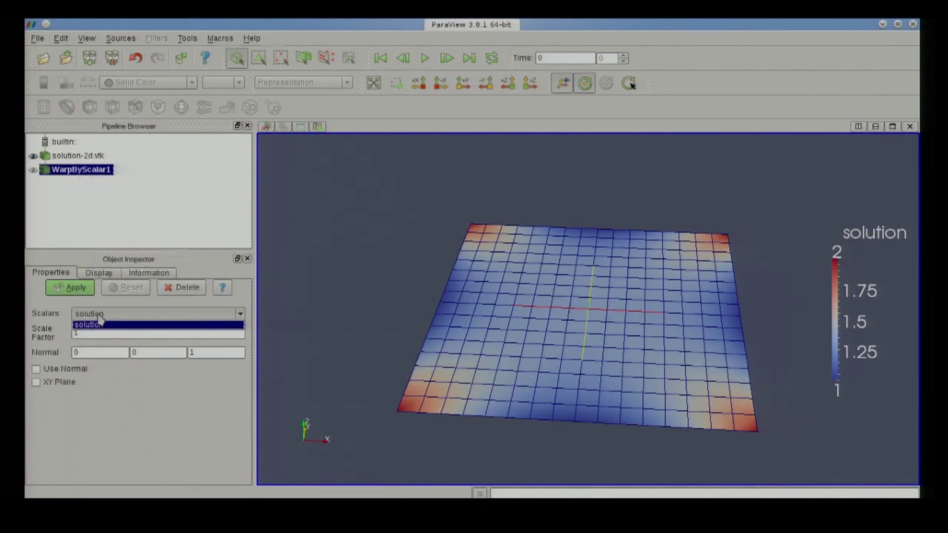
{"action": "left_click", "coordinate": [102, 323]}
{"action": "left_click", "coordinate": [77, 289]}
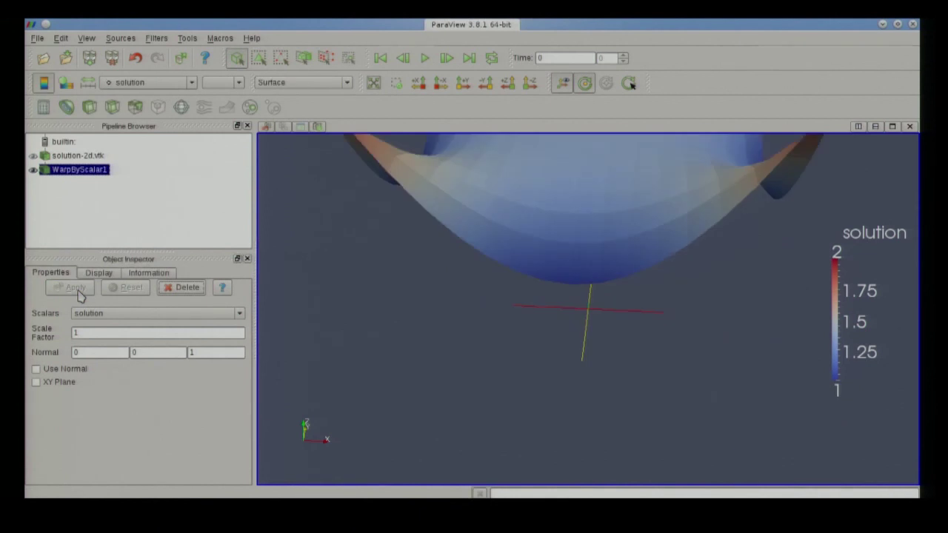
{"action": "left_click", "coordinate": [373, 83]}
{"action": "left_click_drag", "start_coordinate": [582, 321], "coordinate": [659, 328]}
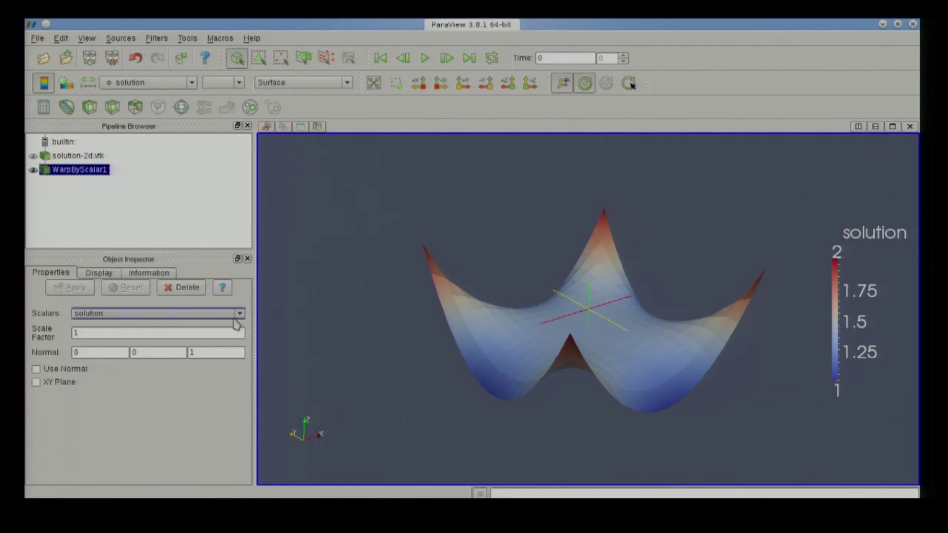
Set the warp scale factor to 0.5, orbit the result, then hide the warped surface.
{"action": "double_click", "coordinate": [189, 333]}
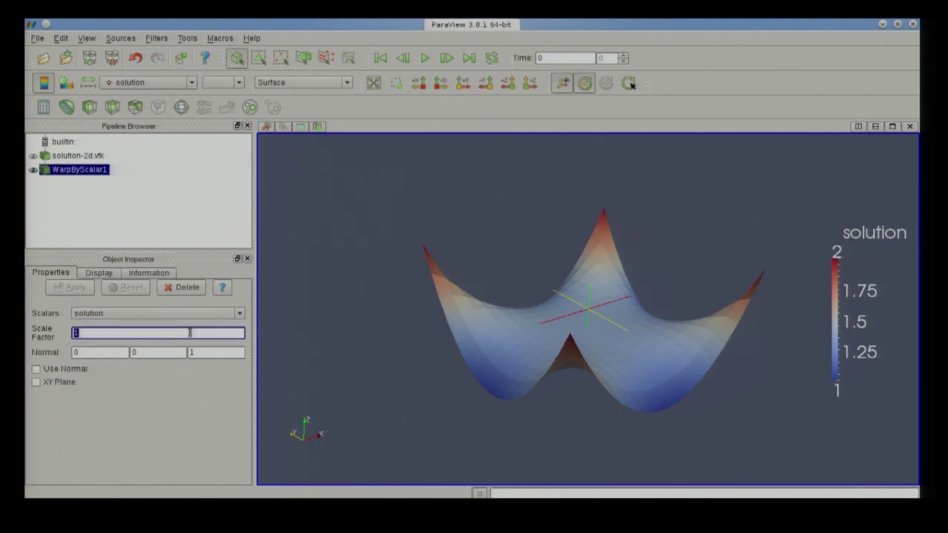
{"action": "type", "text": "0.5"}
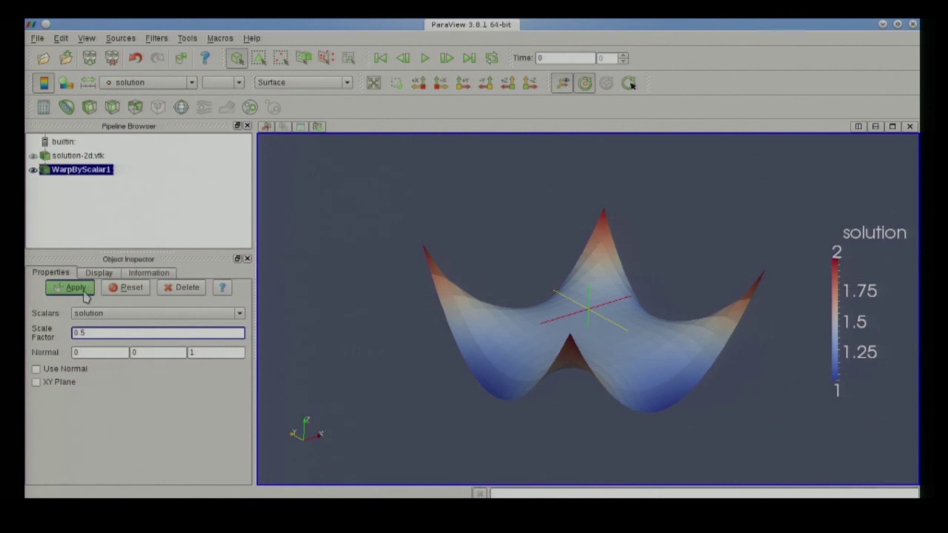
{"action": "left_click", "coordinate": [74, 288]}
{"action": "left_click_drag", "start_coordinate": [403, 391], "coordinate": [480, 383]}
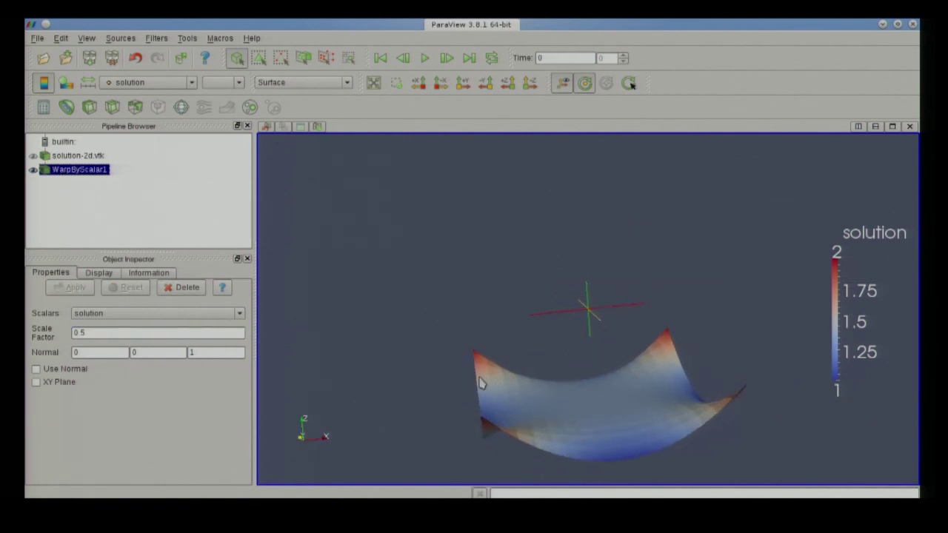
{"action": "left_click_drag", "start_coordinate": [557, 396], "coordinate": [622, 420]}
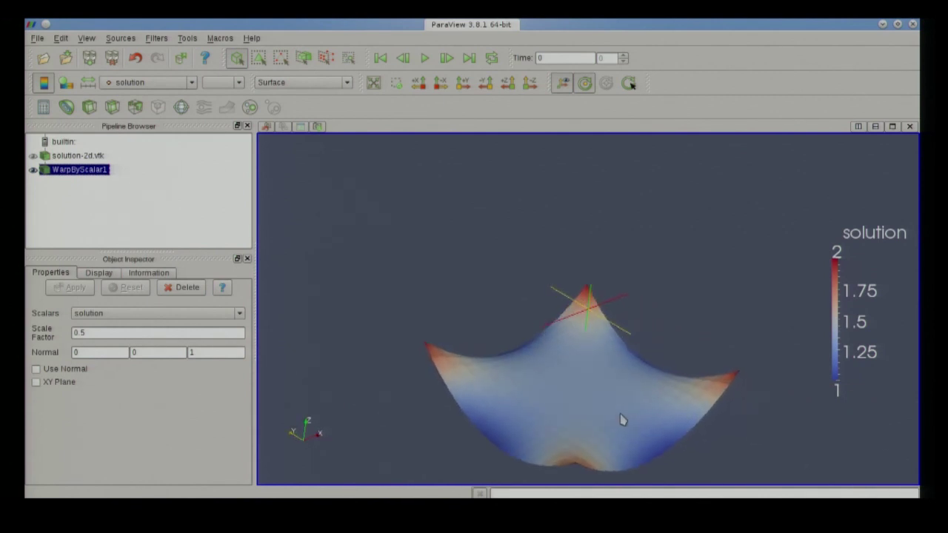
{"action": "left_click", "coordinate": [33, 170]}
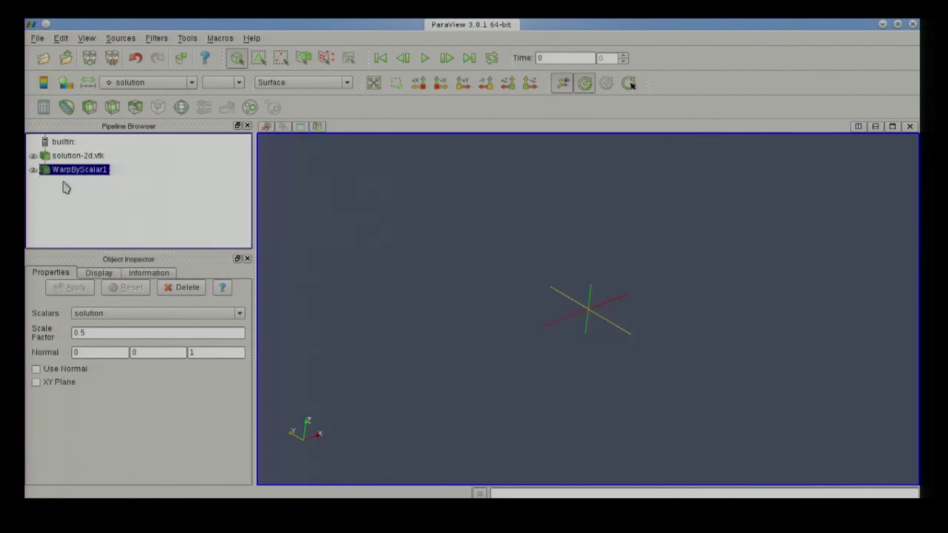
Make both solution-2d.vtk and WarpByScalar1 visible, then browse the filter list without adding one.
{"action": "left_click", "coordinate": [33, 157]}
{"action": "left_click", "coordinate": [33, 171]}
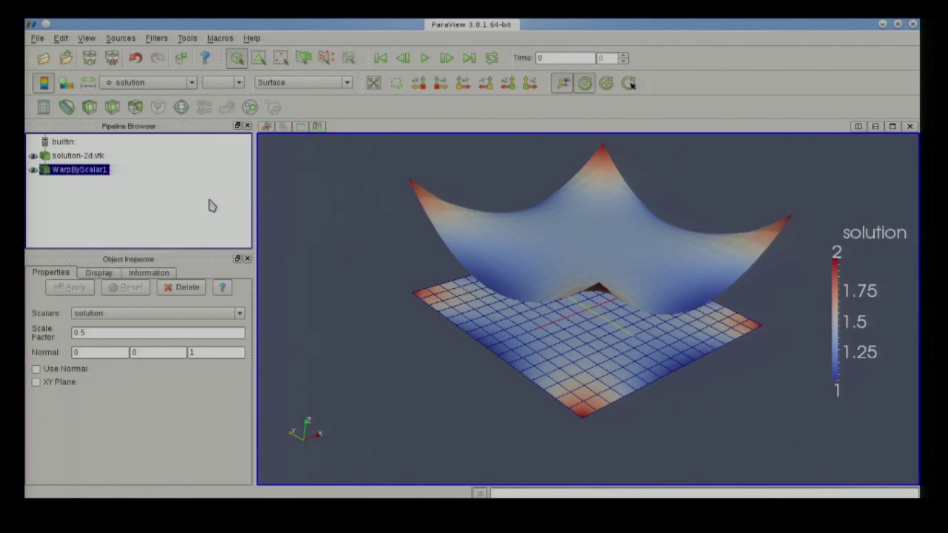
{"action": "left_click", "coordinate": [186, 38]}
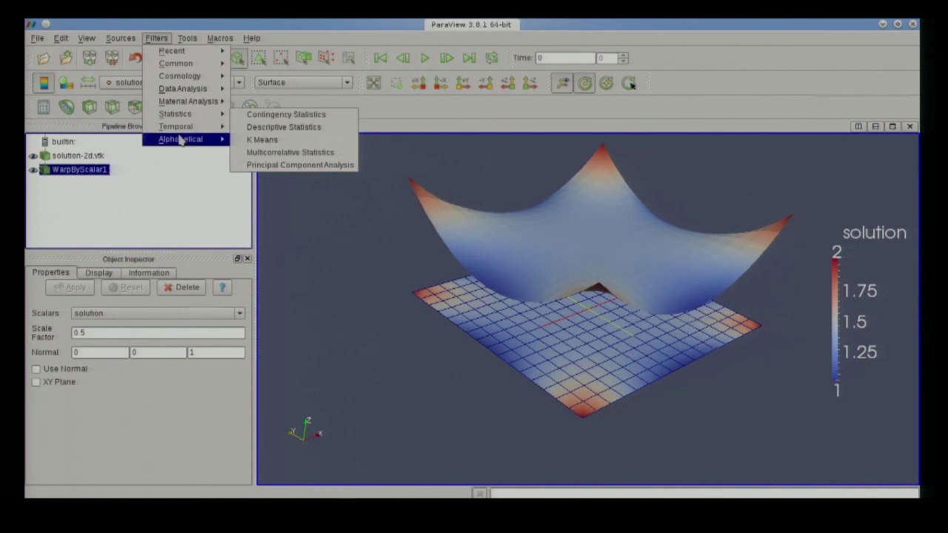
{"action": "mouse_move", "coordinate": [182, 141]}
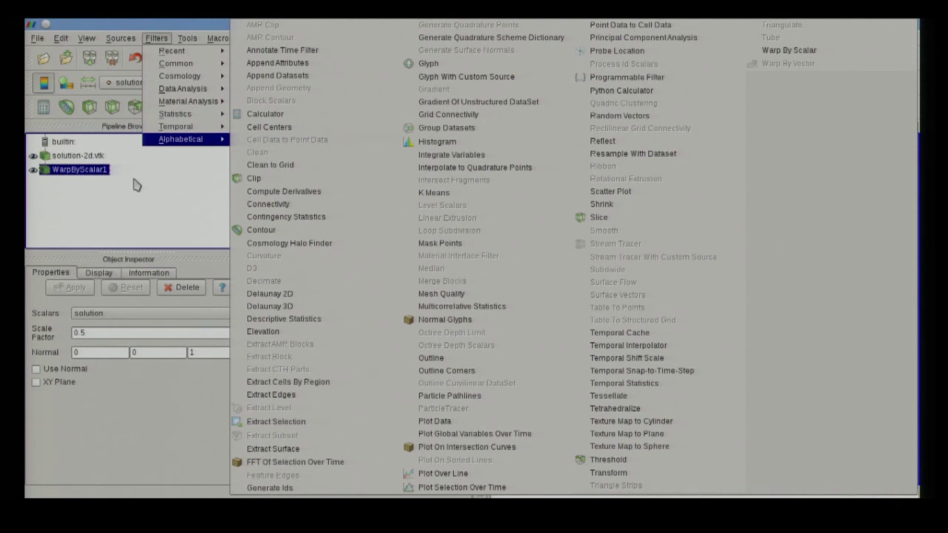
{"action": "left_click", "coordinate": [122, 201]}
Hide the warped surface and add a Contour filter to the flat solution mesh.
{"action": "left_click", "coordinate": [32, 170]}
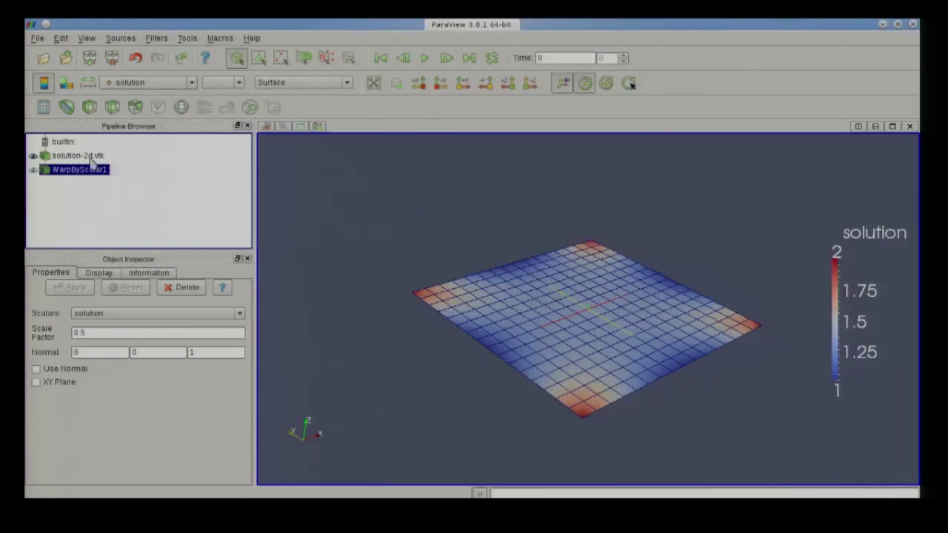
{"action": "left_click", "coordinate": [78, 155]}
{"action": "left_click_drag", "start_coordinate": [484, 312], "coordinate": [476, 342]}
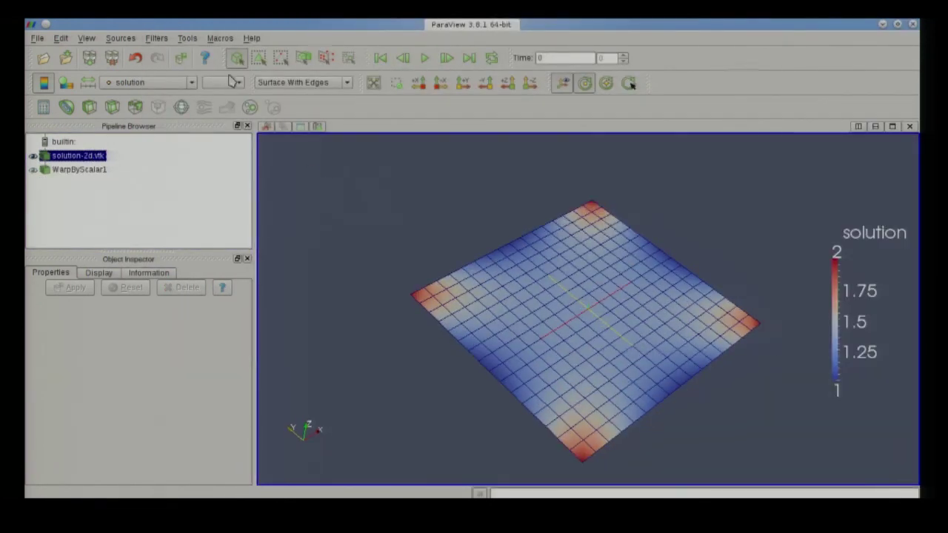
{"action": "left_click", "coordinate": [156, 38]}
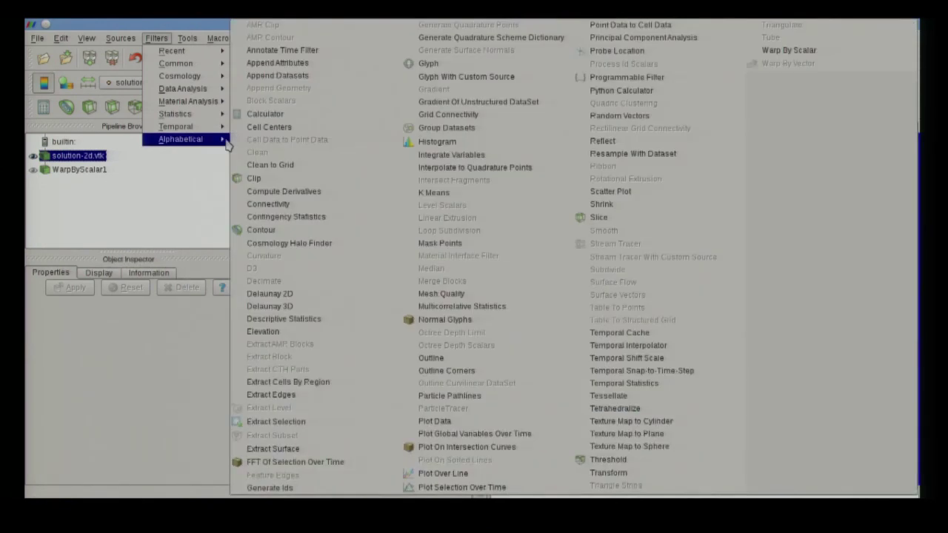
{"action": "left_click", "coordinate": [279, 229]}
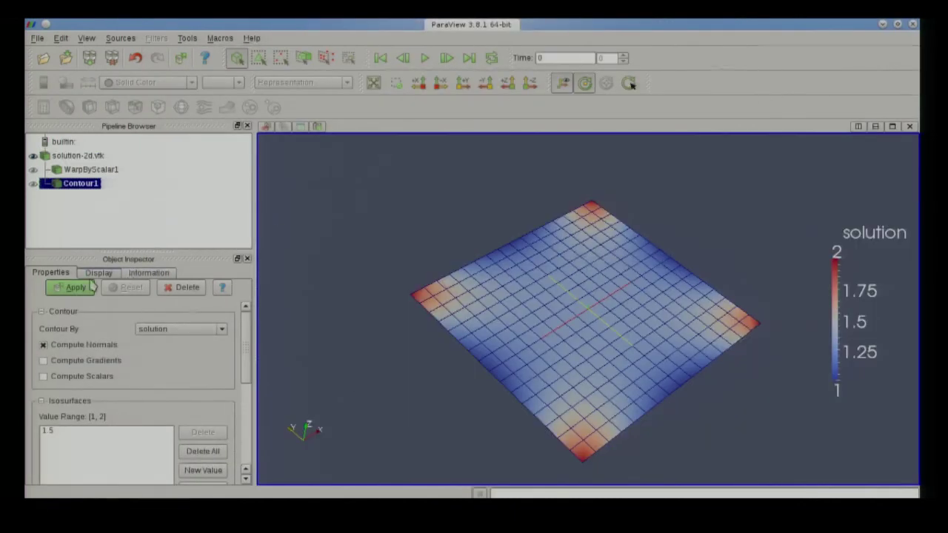
{"action": "left_click", "coordinate": [66, 288]}
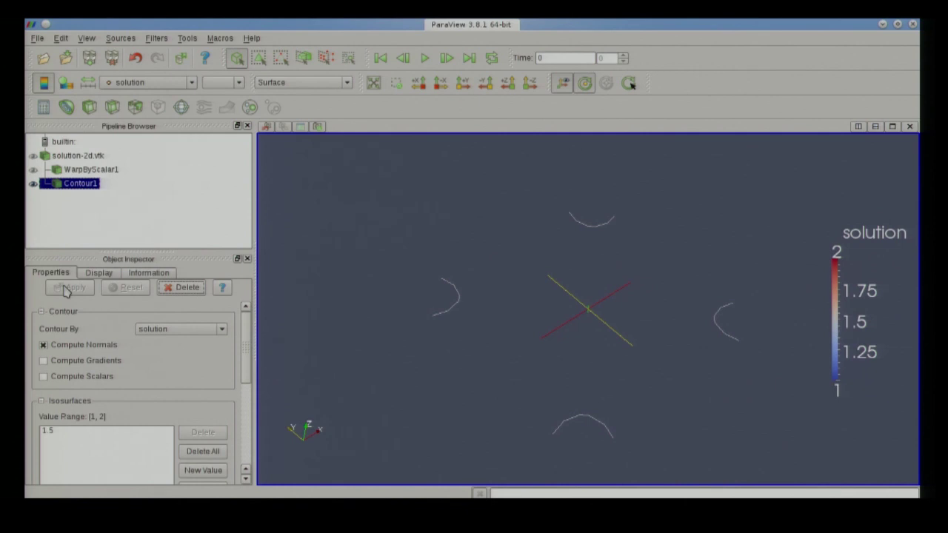
Replace the 1.5 isovalue with ten evenly spaced contour levels from 1 to 2 and apply.
{"action": "left_click_drag", "start_coordinate": [246, 330], "coordinate": [246, 363]}
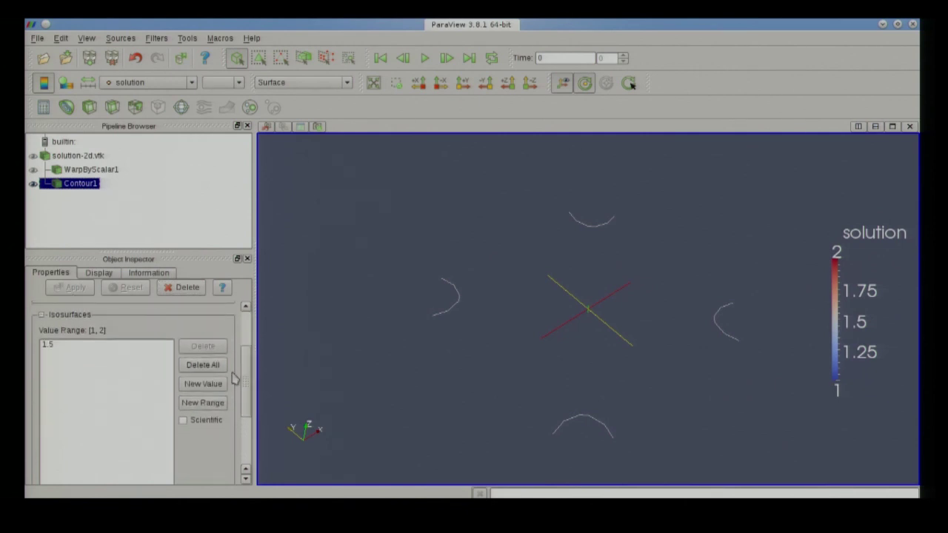
{"action": "left_click", "coordinate": [131, 343]}
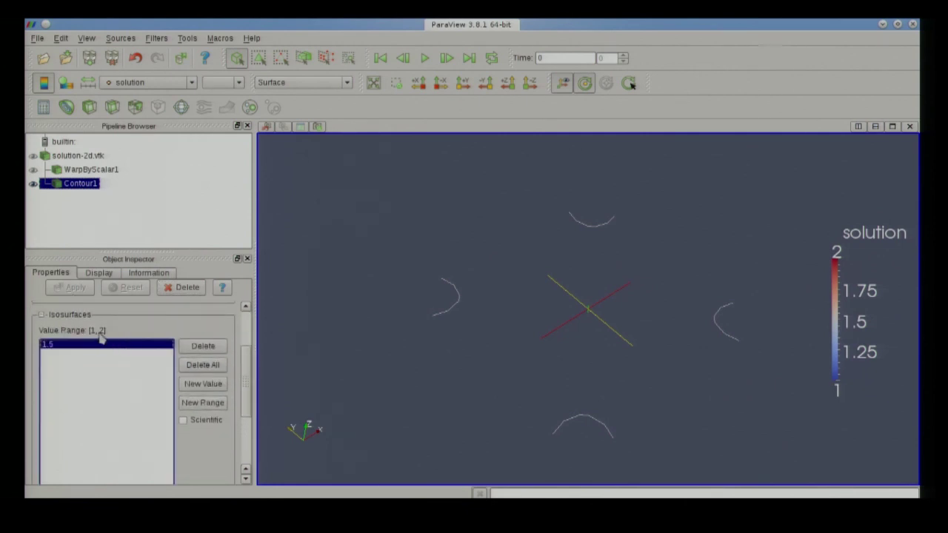
{"action": "left_click", "coordinate": [202, 346]}
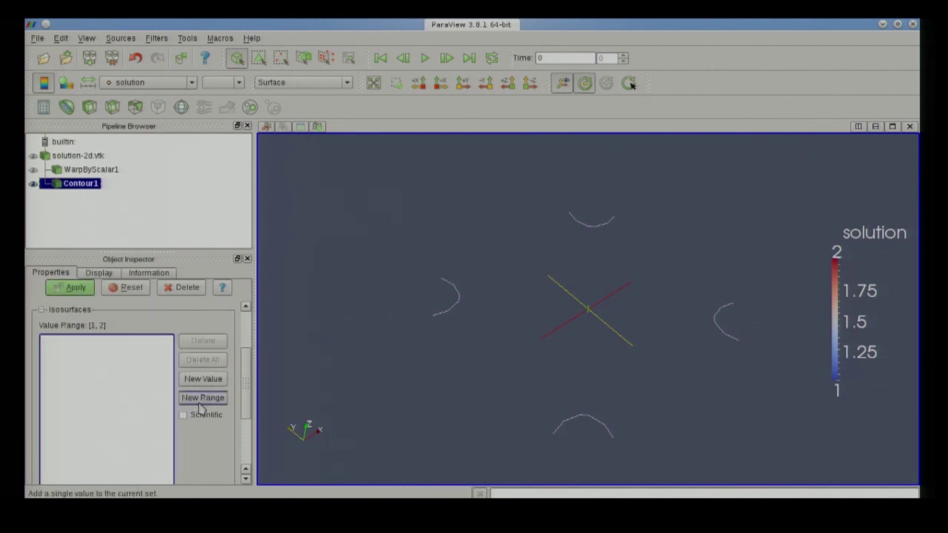
{"action": "left_click", "coordinate": [200, 402]}
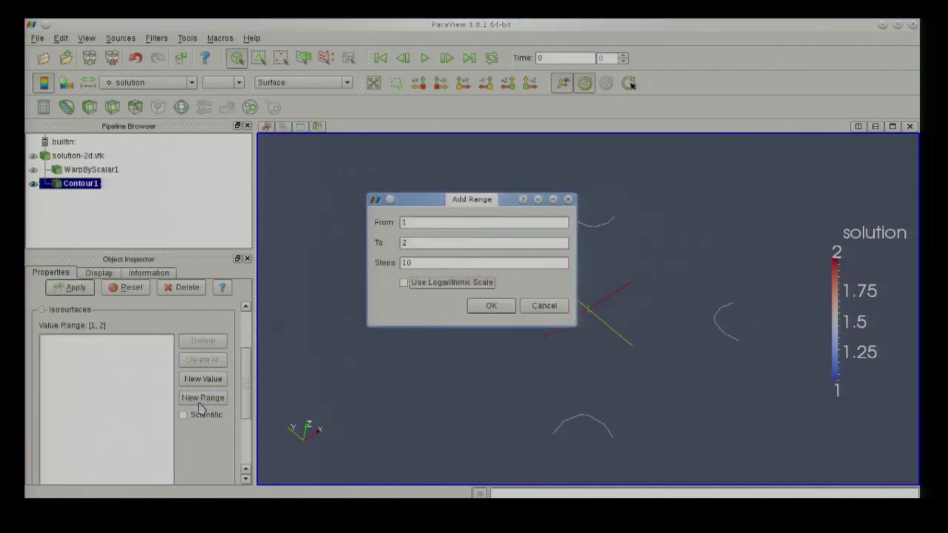
{"action": "left_click", "coordinate": [465, 223]}
{"action": "left_click", "coordinate": [458, 242]}
{"action": "left_click", "coordinate": [455, 265]}
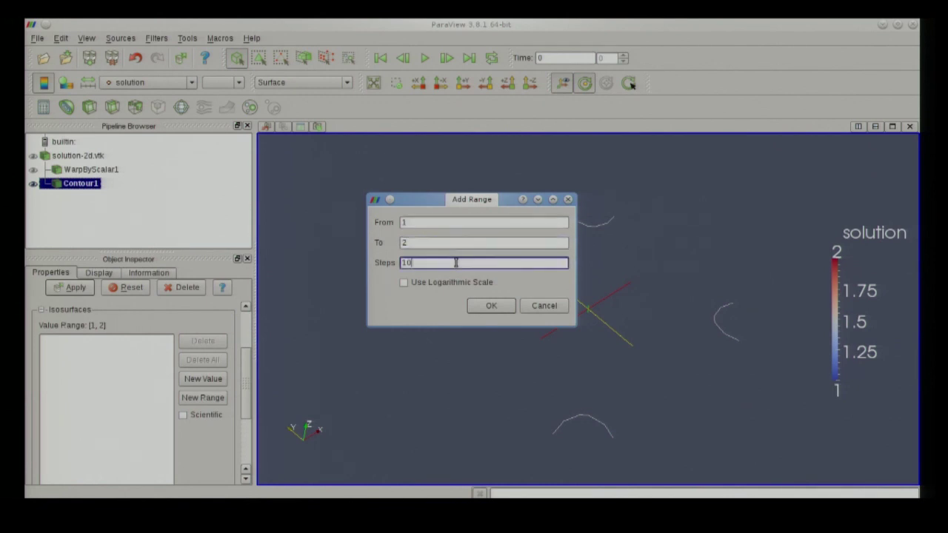
{"action": "left_click", "coordinate": [489, 306]}
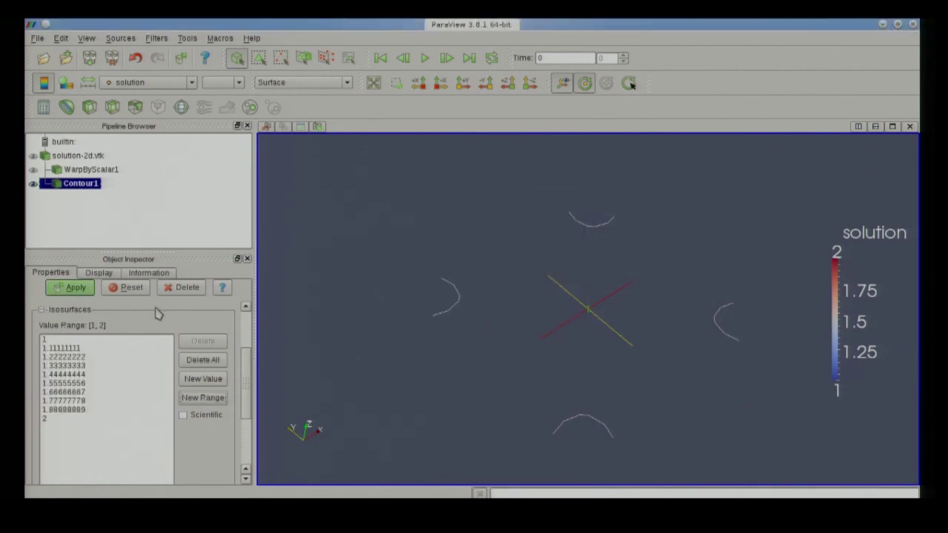
{"action": "scroll", "coordinate": [155, 311], "scroll_direction": "up", "scroll_amount": 3}
{"action": "left_click", "coordinate": [75, 288]}
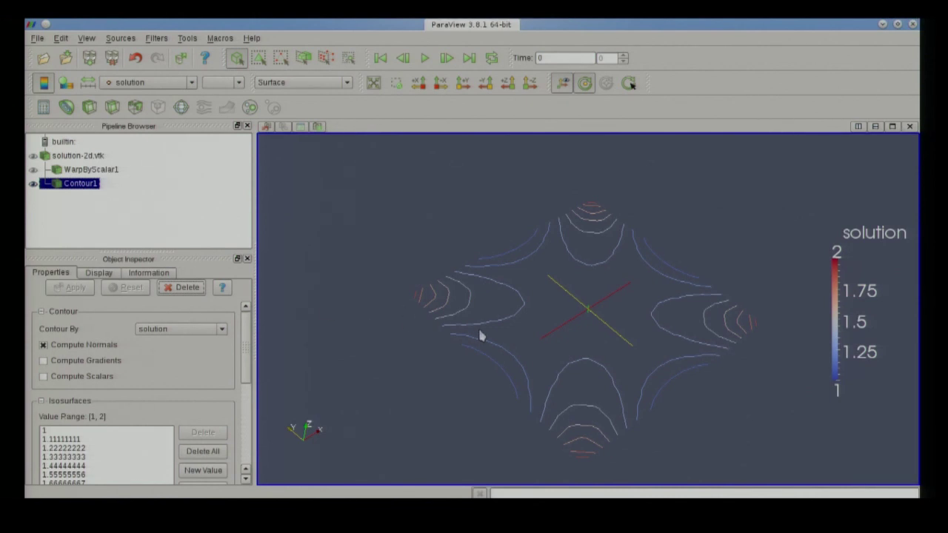
Hide solution-2d.vtk, WarpByScalar1 and Contour1 so the view is empty.
{"action": "left_click", "coordinate": [34, 156]}
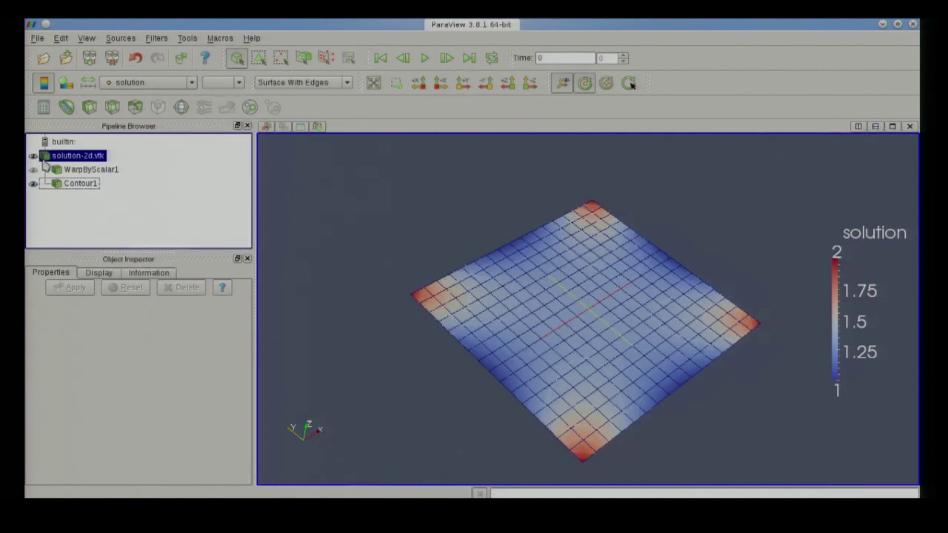
{"action": "left_click", "coordinate": [33, 156]}
{"action": "left_click", "coordinate": [33, 170]}
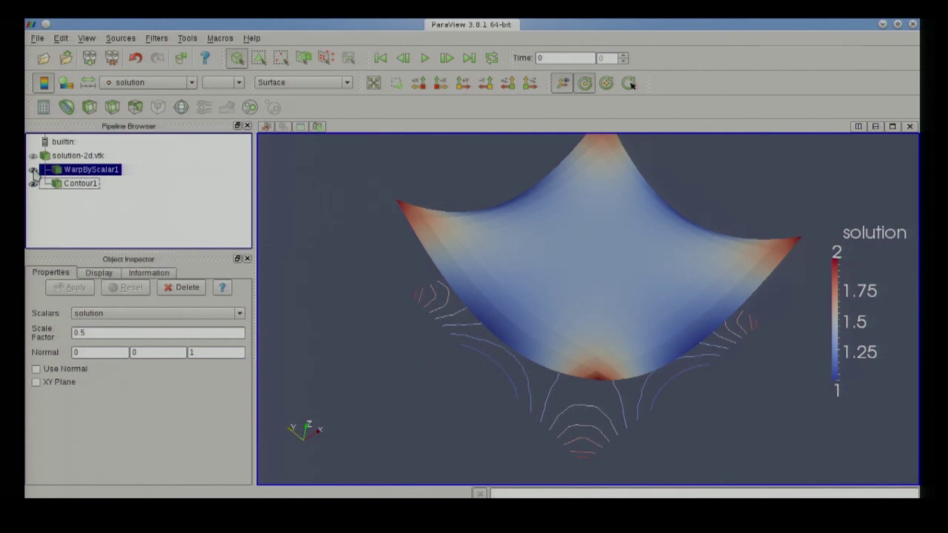
{"action": "left_click", "coordinate": [33, 169]}
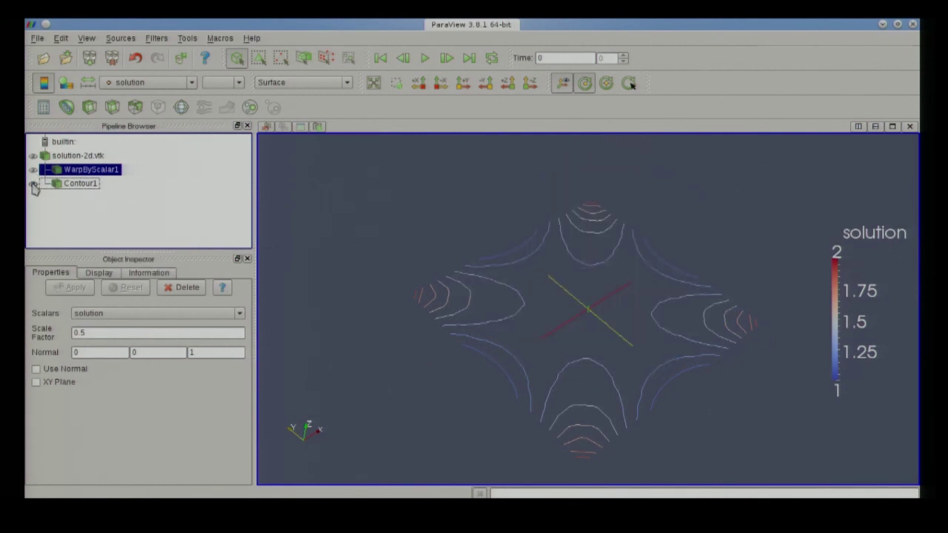
{"action": "left_click", "coordinate": [33, 183]}
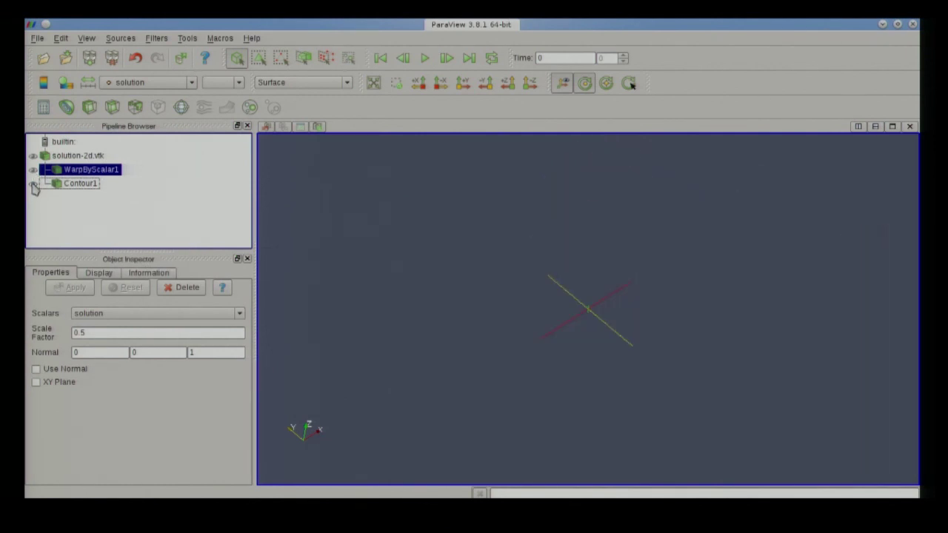
Cancel the File Open dialog without loading anything and make solution-2d.vtk visible again.
{"action": "right_click", "coordinate": [61, 144]}
{"action": "left_click", "coordinate": [63, 152]}
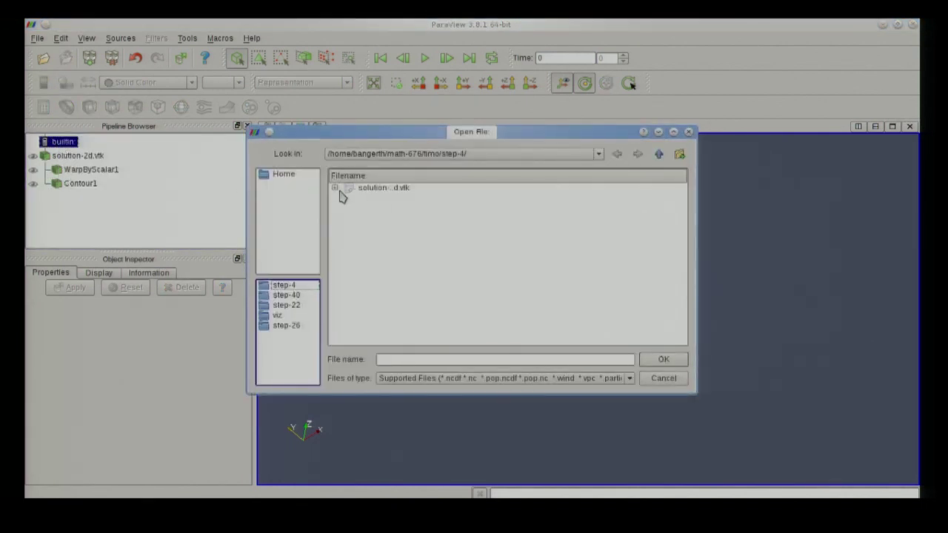
{"action": "key", "text": "Escape"}
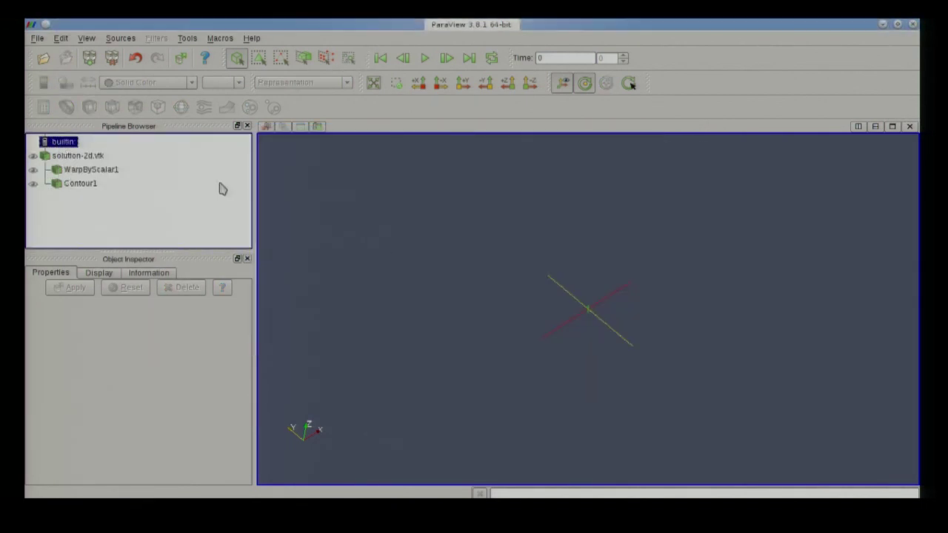
{"action": "right_click", "coordinate": [63, 144]}
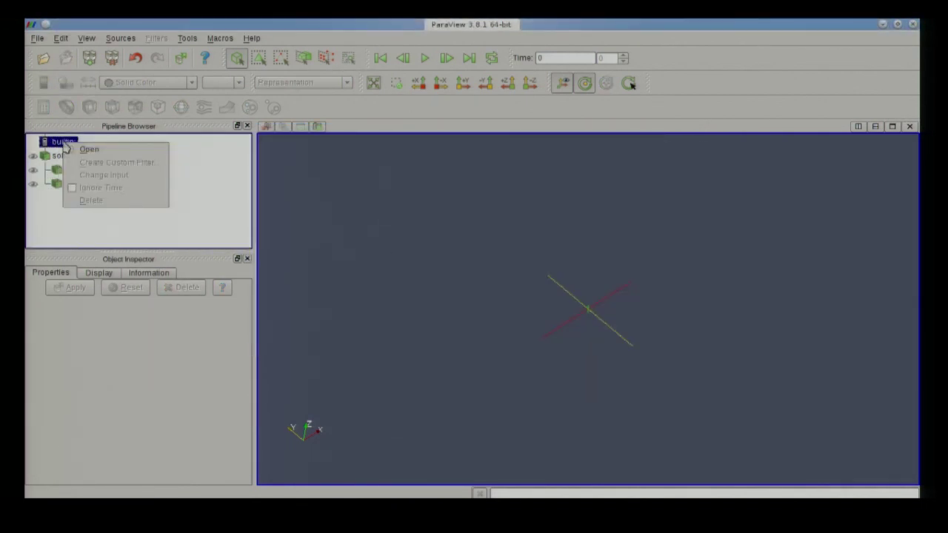
{"action": "left_click", "coordinate": [35, 43]}
{"action": "left_click", "coordinate": [37, 39]}
{"action": "left_click", "coordinate": [53, 51]}
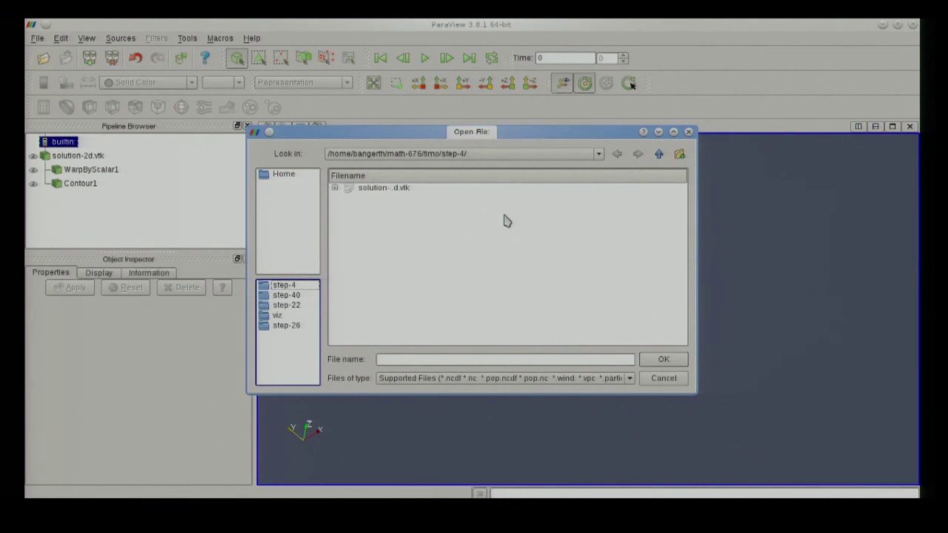
{"action": "left_click", "coordinate": [649, 379]}
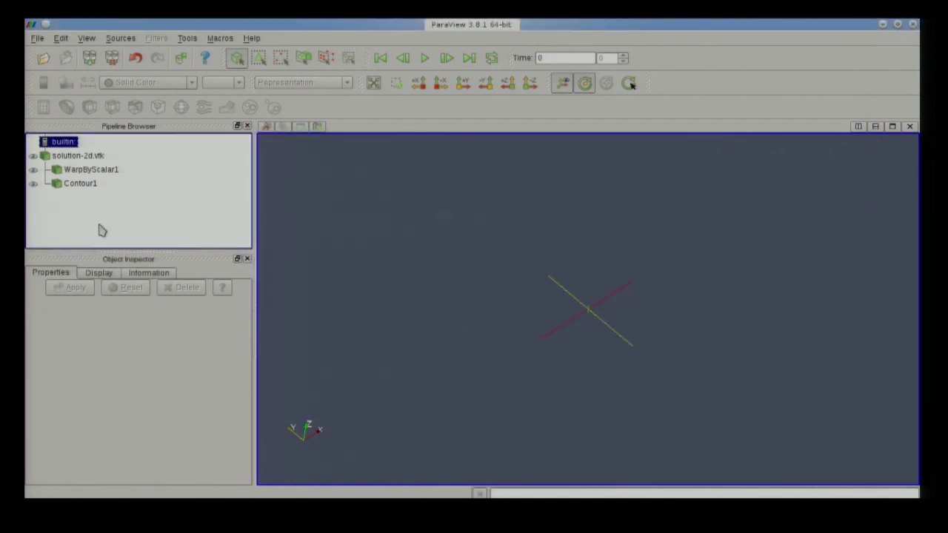
{"action": "left_click", "coordinate": [73, 157]}
{"action": "left_click", "coordinate": [33, 157]}
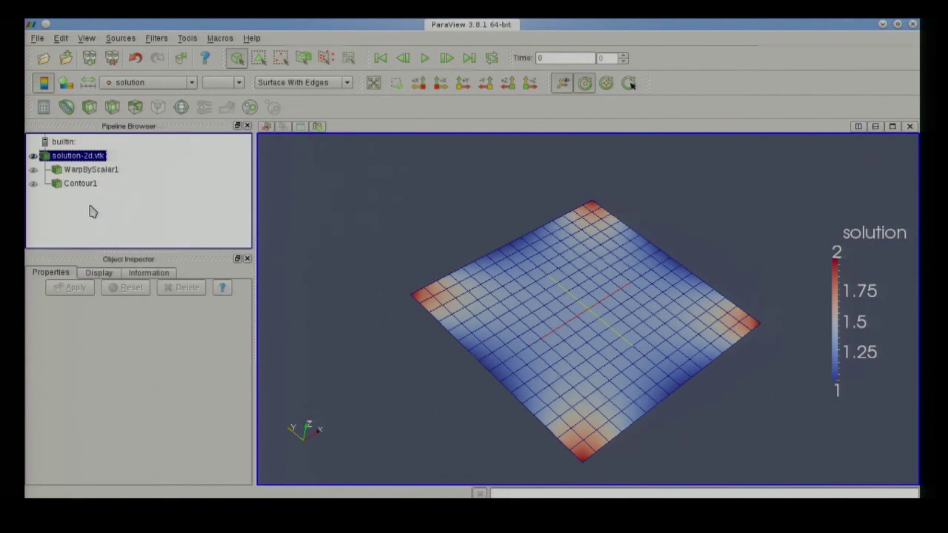
Turn off Orientation Axes and Show Axes in View Options, and hide the solution colour legend.
{"action": "left_click", "coordinate": [300, 130]}
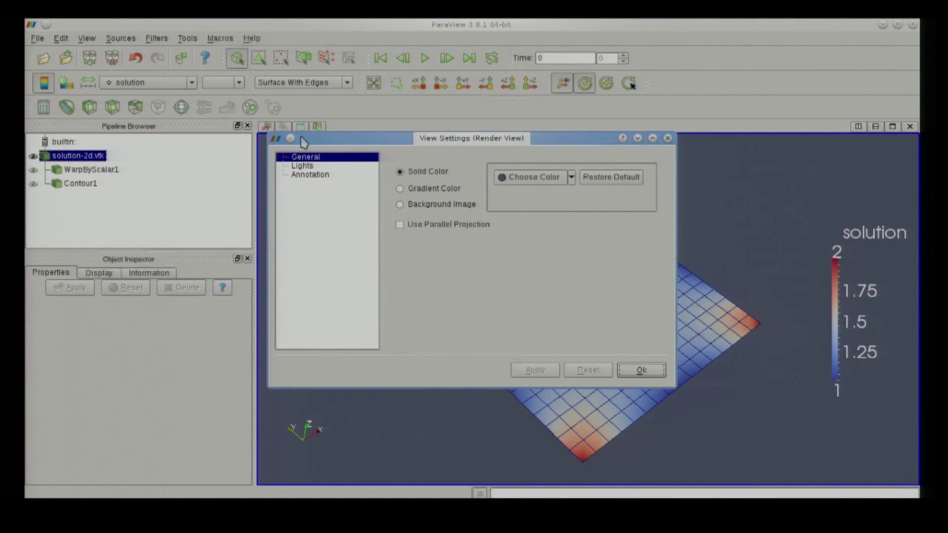
{"action": "left_click", "coordinate": [572, 179]}
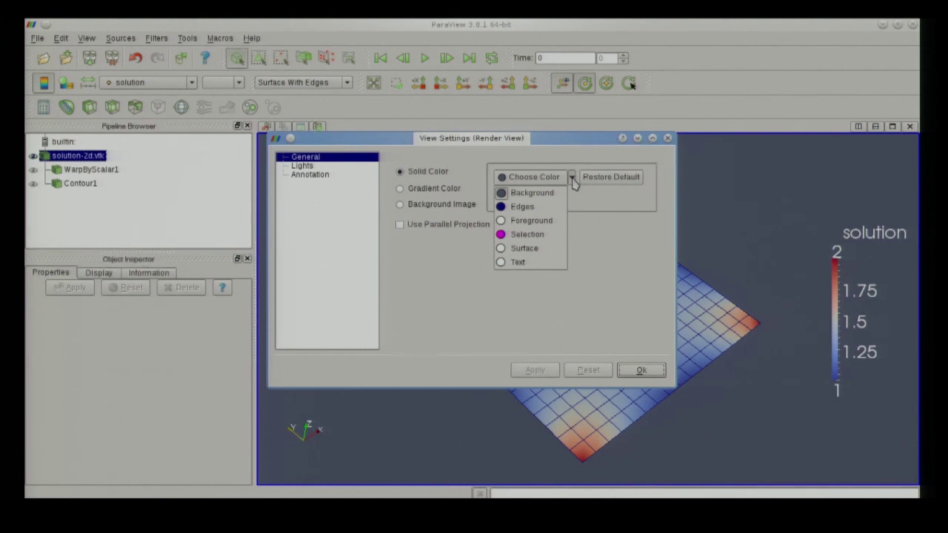
{"action": "left_click", "coordinate": [572, 182]}
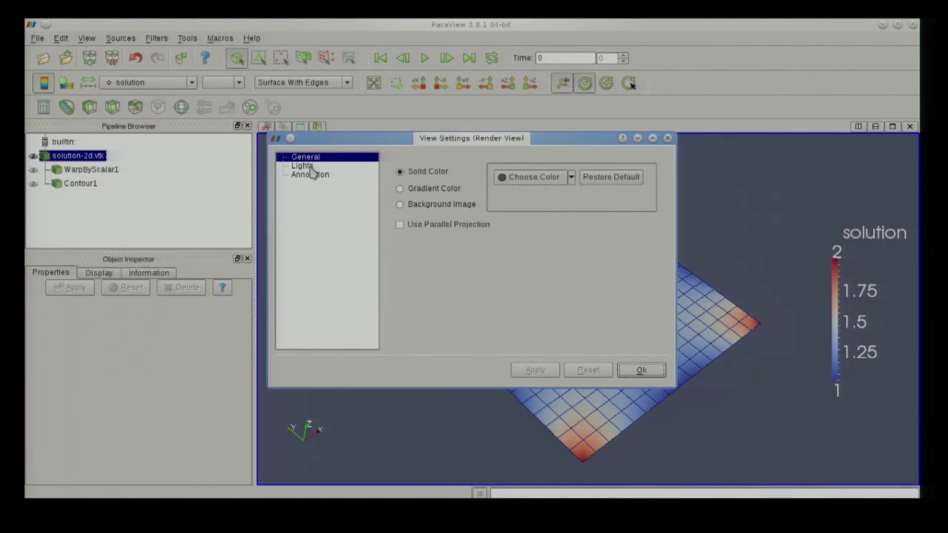
{"action": "left_click", "coordinate": [311, 176]}
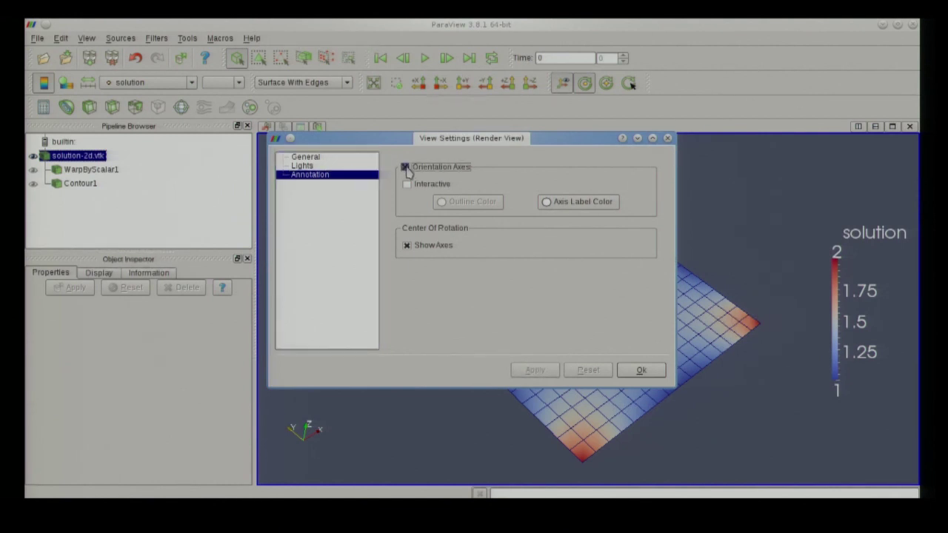
{"action": "left_click", "coordinate": [404, 167]}
{"action": "left_click", "coordinate": [407, 245]}
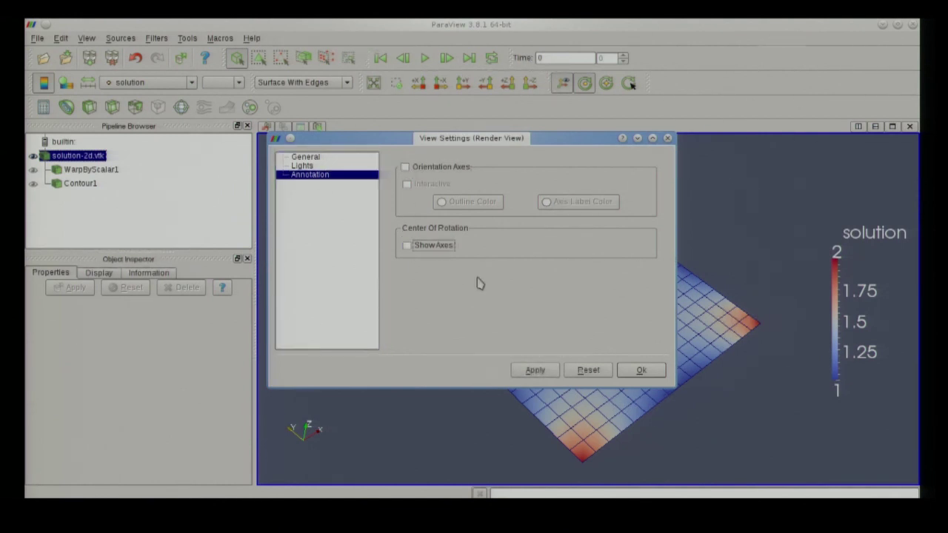
{"action": "left_click", "coordinate": [539, 370]}
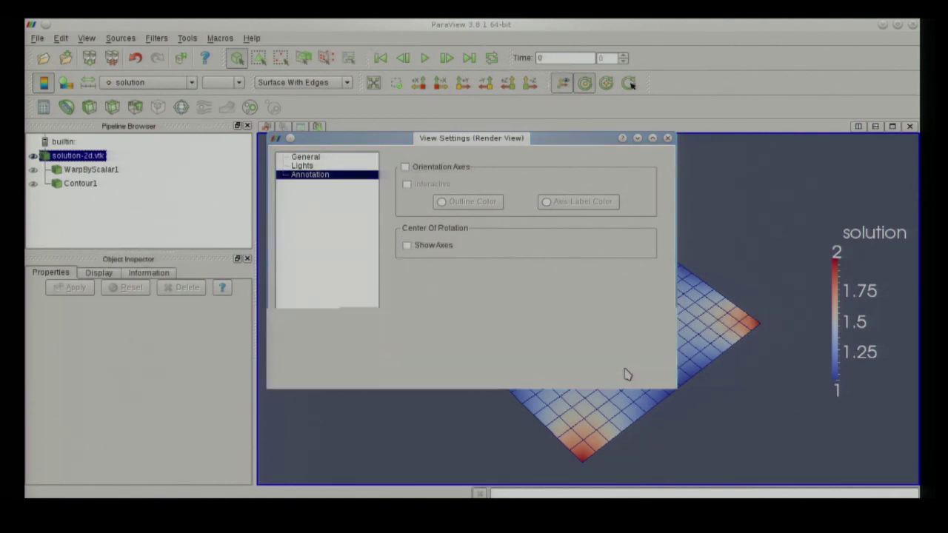
{"action": "left_click", "coordinate": [626, 370]}
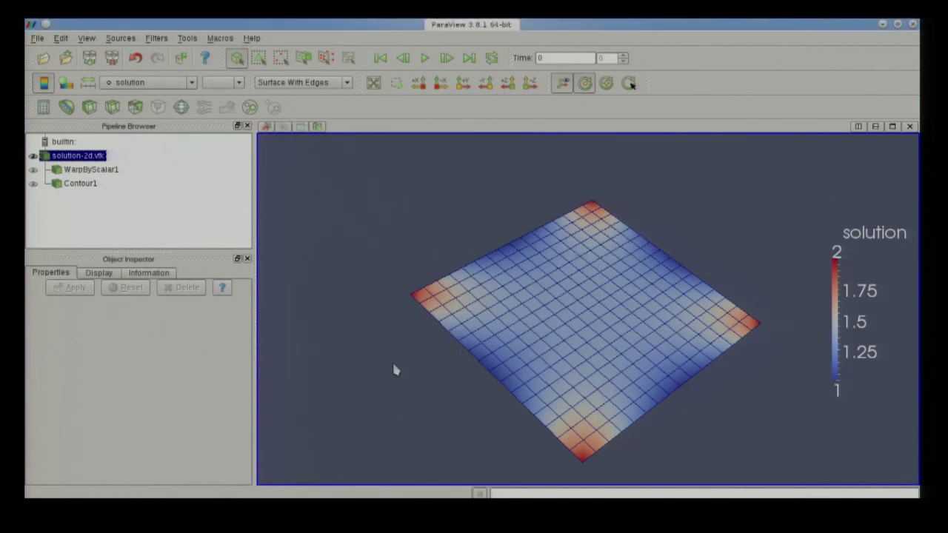
{"action": "left_click", "coordinate": [42, 84]}
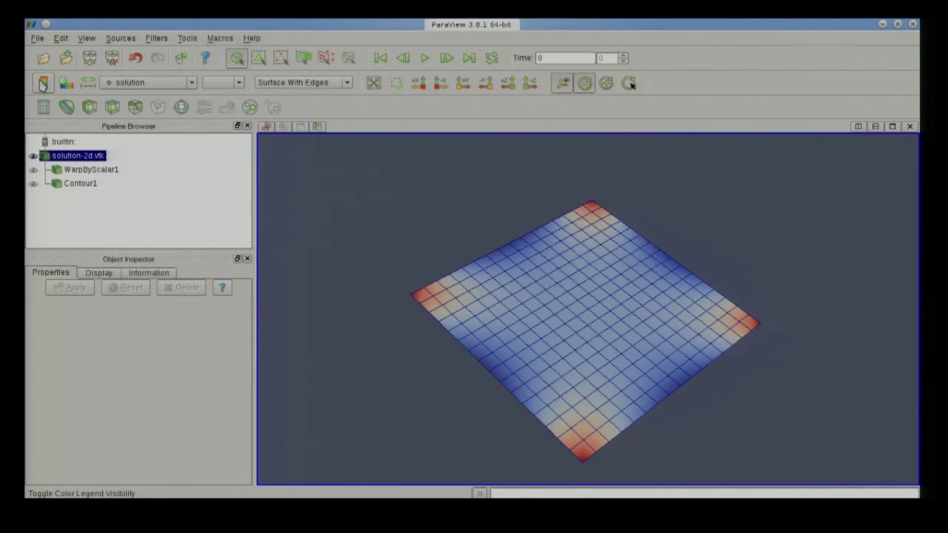
Load solution-3d.vtk from the grouped solution files and render it.
{"action": "left_click", "coordinate": [64, 141]}
{"action": "key", "text": "ctrl+o"}
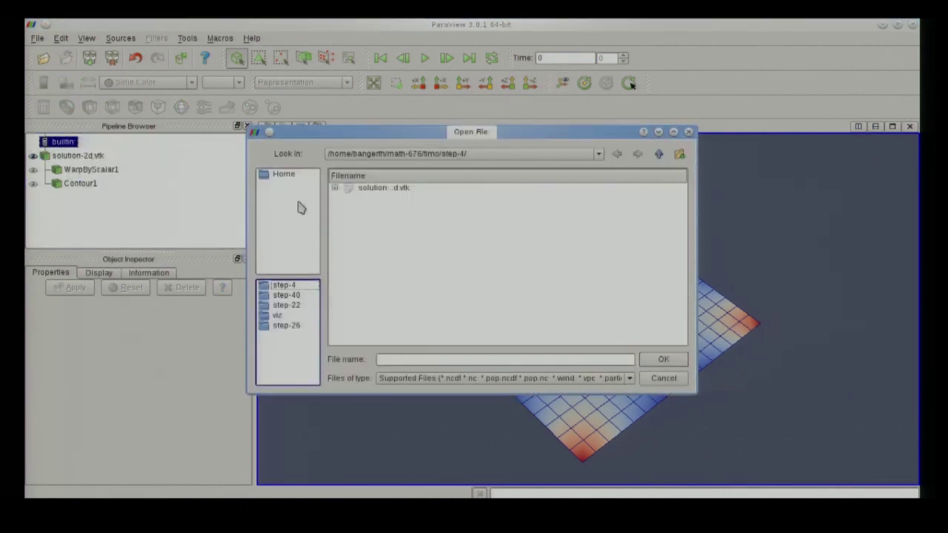
{"action": "left_click", "coordinate": [337, 189]}
{"action": "double_click", "coordinate": [397, 208]}
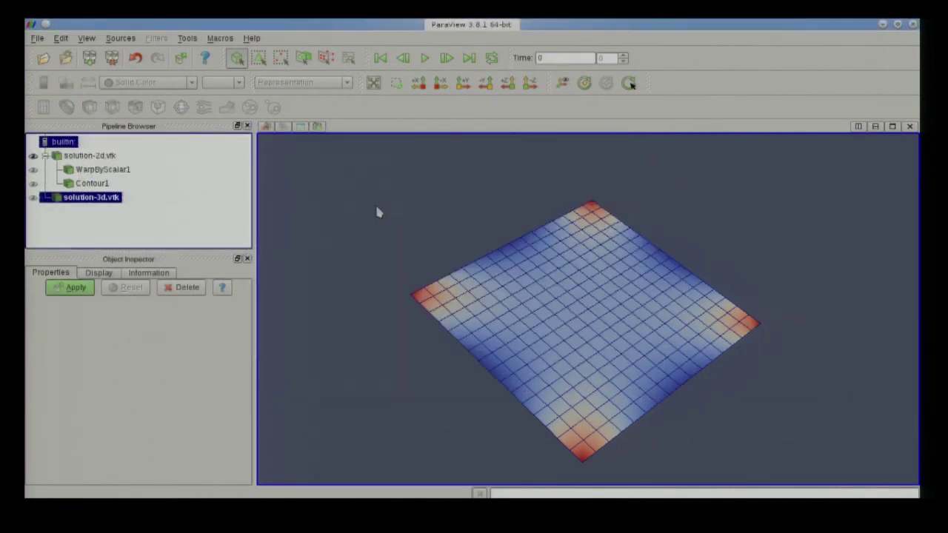
{"action": "left_click", "coordinate": [89, 288]}
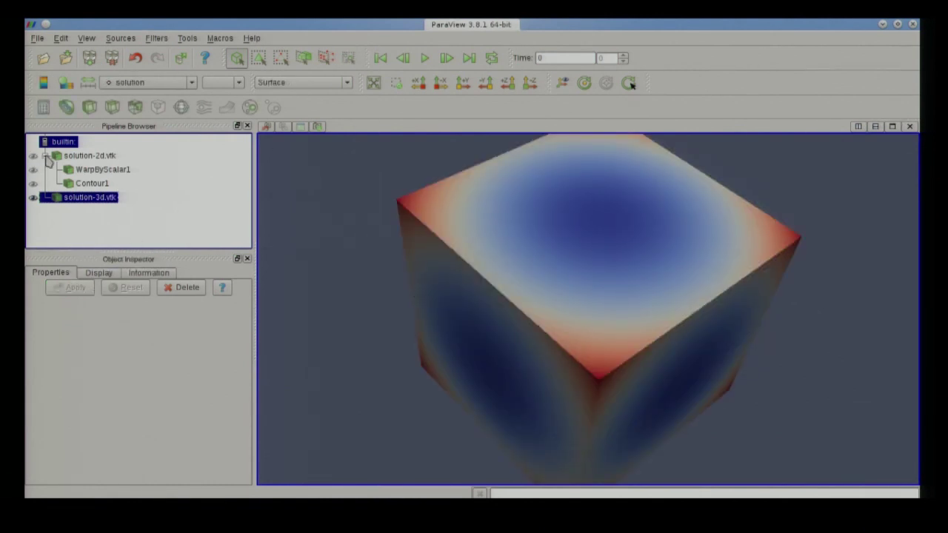
Collapse the solution-2d.vtk branch and rotate the solution-3d.vtk cube.
{"action": "left_click", "coordinate": [85, 159]}
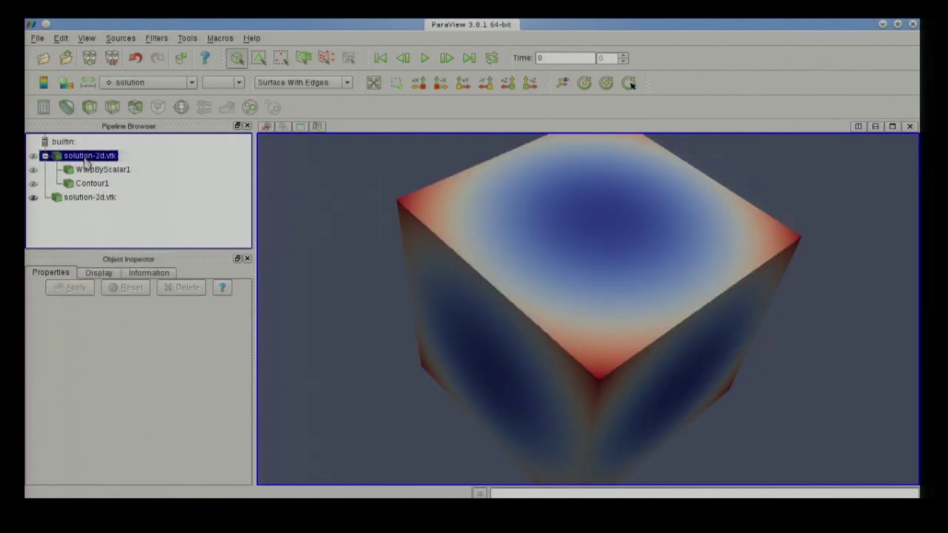
{"action": "left_click", "coordinate": [86, 197]}
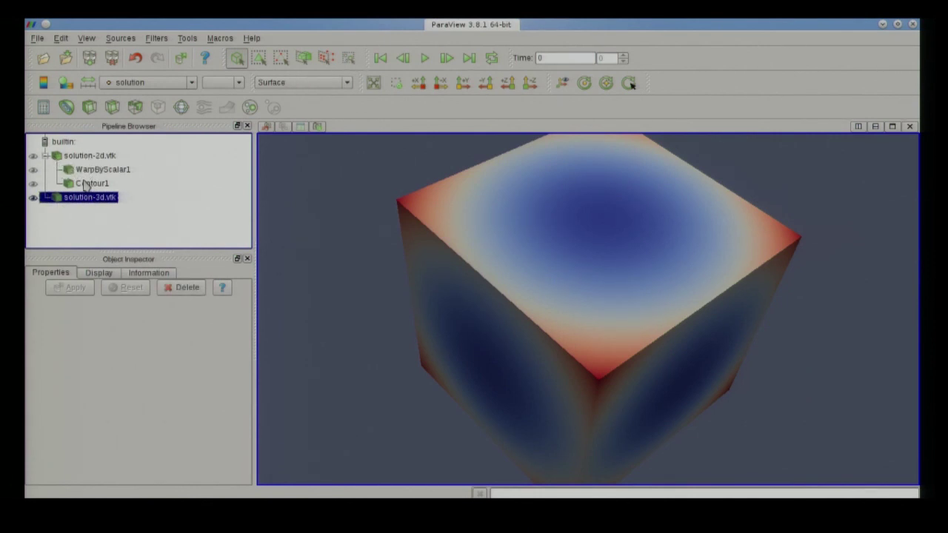
{"action": "left_click", "coordinate": [85, 157]}
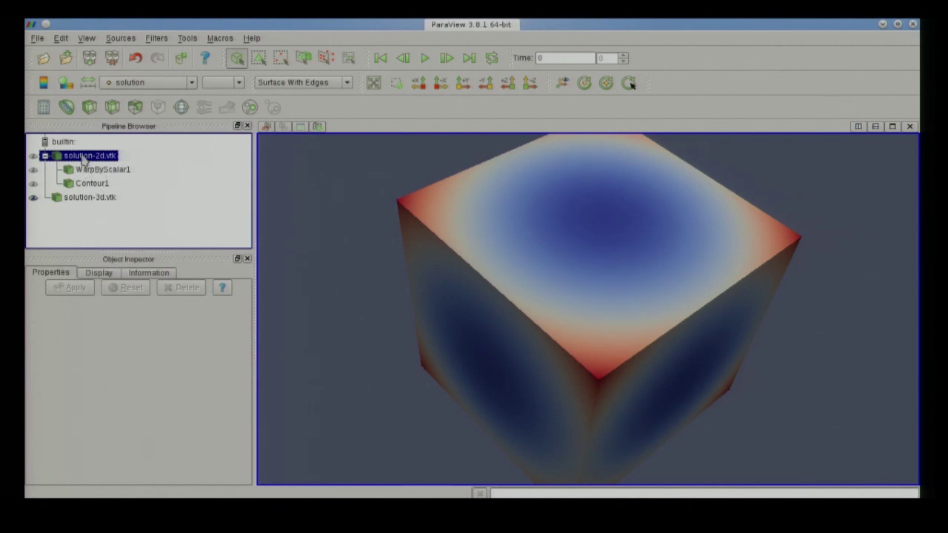
{"action": "left_click", "coordinate": [45, 157]}
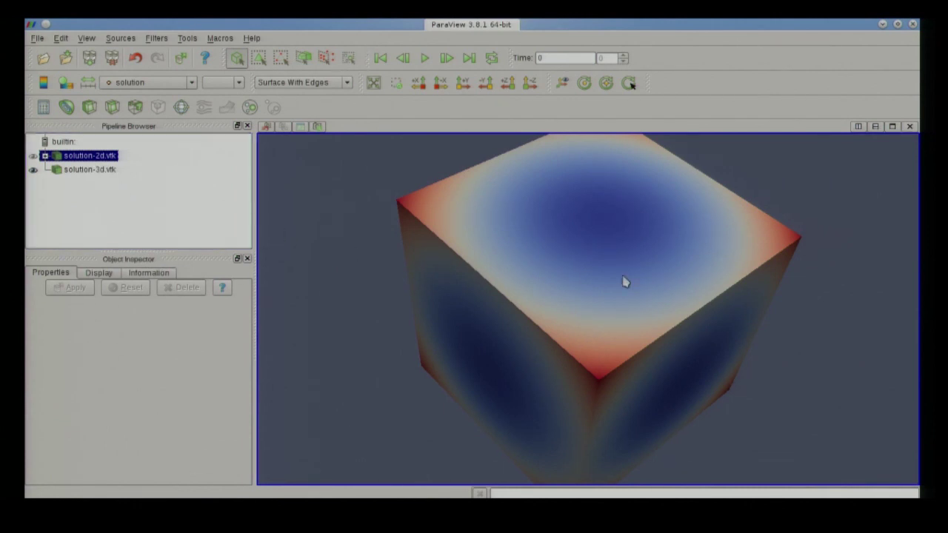
{"action": "left_click_drag", "start_coordinate": [627, 282], "coordinate": [626, 279]}
{"action": "left_click_drag", "start_coordinate": [612, 324], "coordinate": [626, 256]}
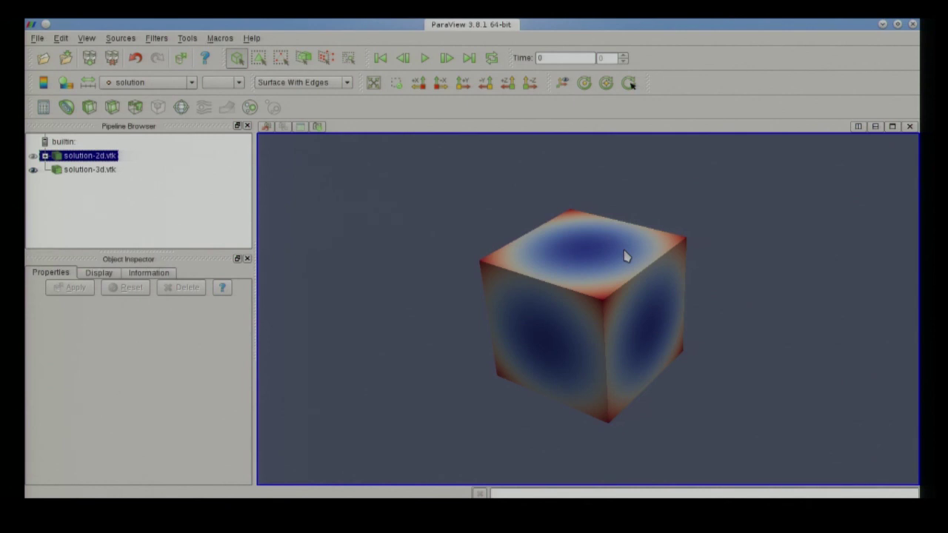
{"action": "left_click", "coordinate": [81, 171]}
Add and apply a Clip filter on solution-3d.vtk, sliding the plane along its normal.
{"action": "left_click", "coordinate": [157, 38]}
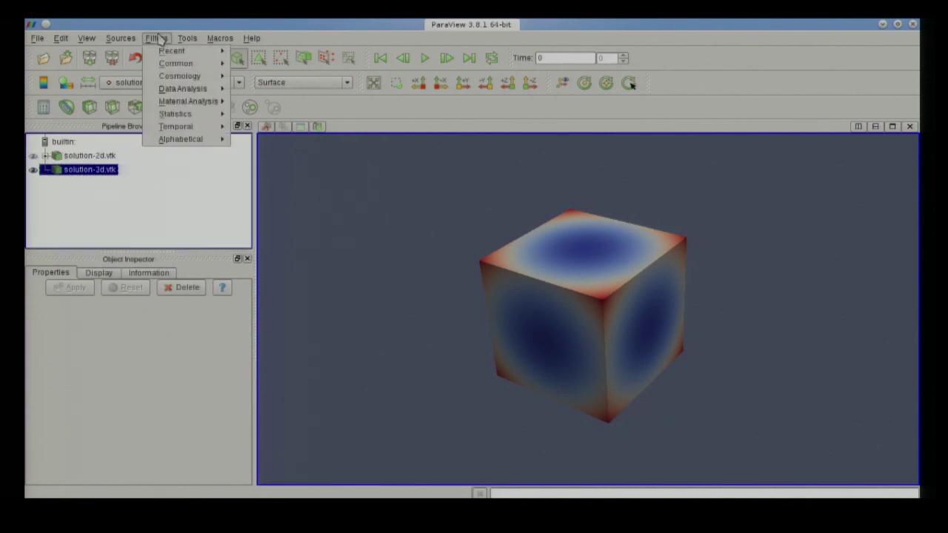
{"action": "mouse_move", "coordinate": [201, 140]}
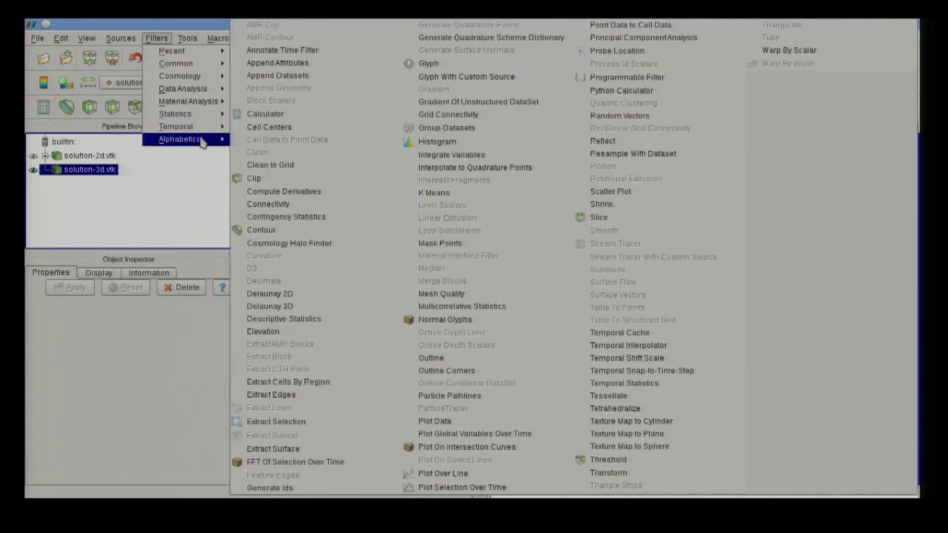
{"action": "left_click", "coordinate": [166, 227]}
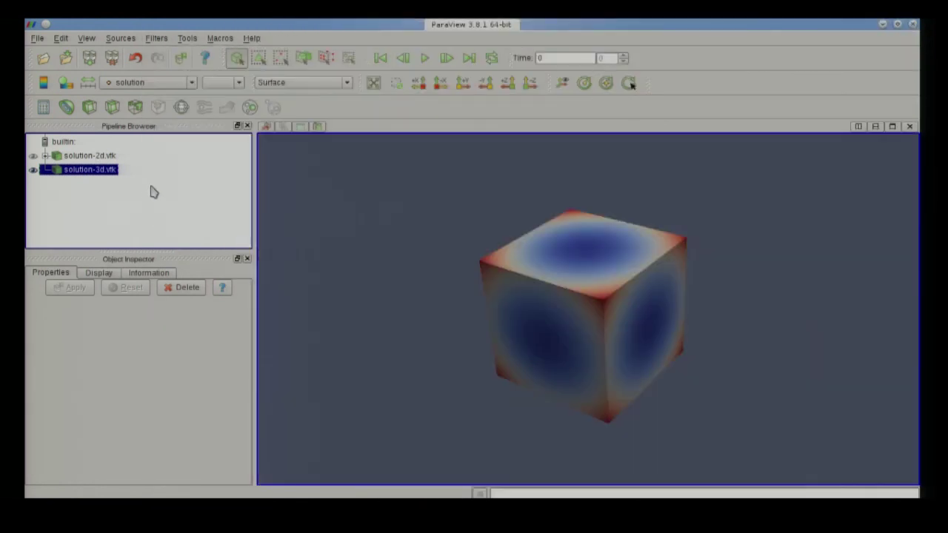
{"action": "left_click", "coordinate": [90, 109]}
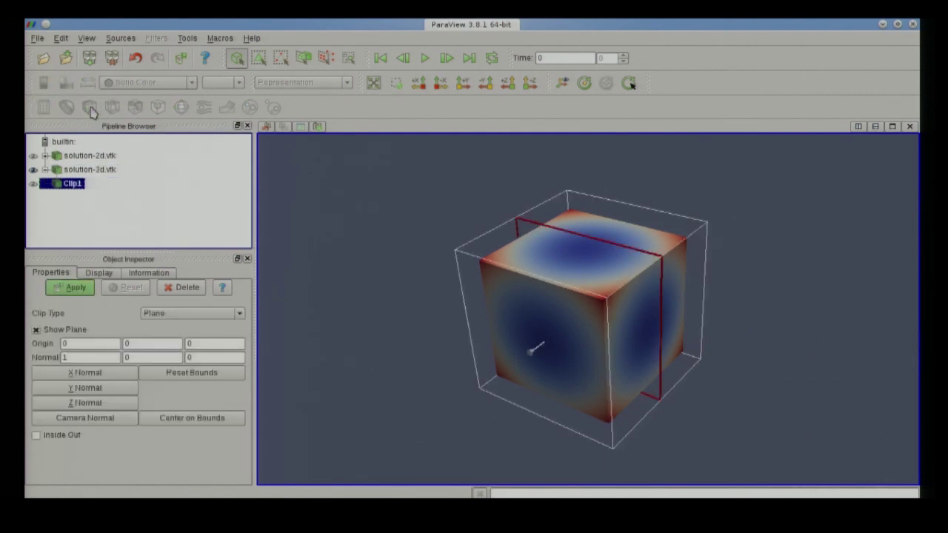
{"action": "left_click", "coordinate": [62, 291]}
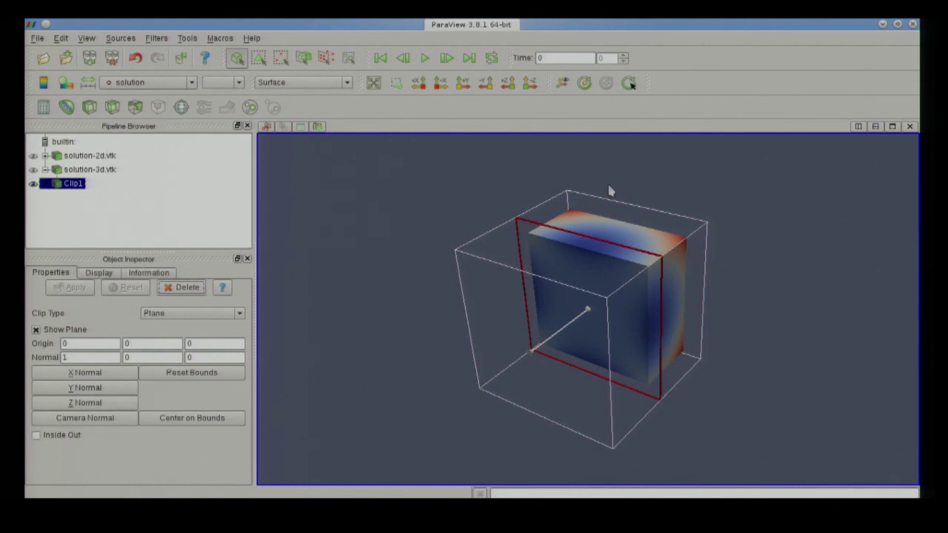
{"action": "left_click_drag", "start_coordinate": [597, 243], "coordinate": [557, 279]}
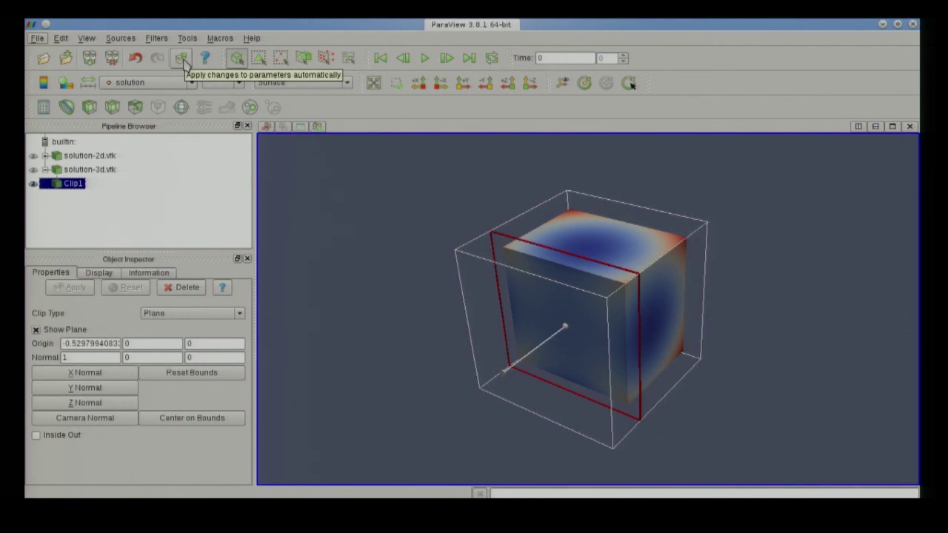
Enable auto-apply, move the clip plane back toward the cube centre, then hide Clip1.
{"action": "left_click", "coordinate": [183, 63]}
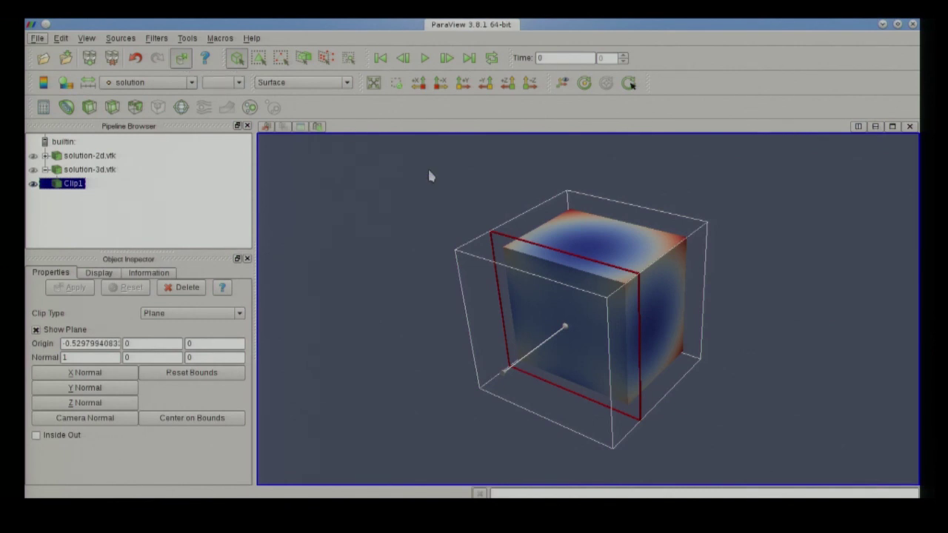
{"action": "left_click_drag", "start_coordinate": [495, 269], "coordinate": [583, 250]}
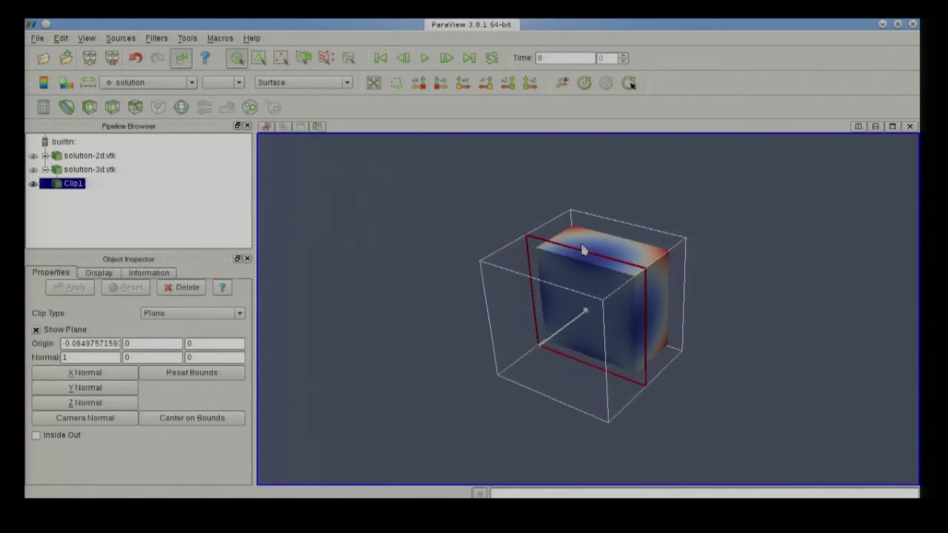
{"action": "mouse_move", "coordinate": [766, 345]}
{"action": "left_mouse_down"}
{"action": "mouse_move", "coordinate": [677, 364]}
{"action": "mouse_move", "coordinate": [750, 345]}
{"action": "mouse_move", "coordinate": [770, 356]}
{"action": "left_mouse_up"}
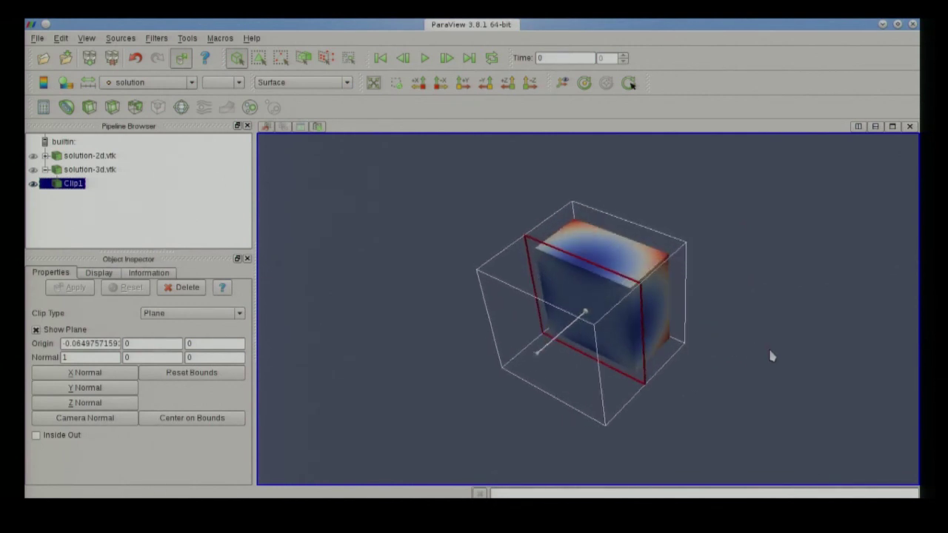
{"action": "left_click", "coordinate": [33, 185]}
Add a Slice filter to solution-3d.vtk and rotate around the slice plane.
{"action": "left_click", "coordinate": [32, 169]}
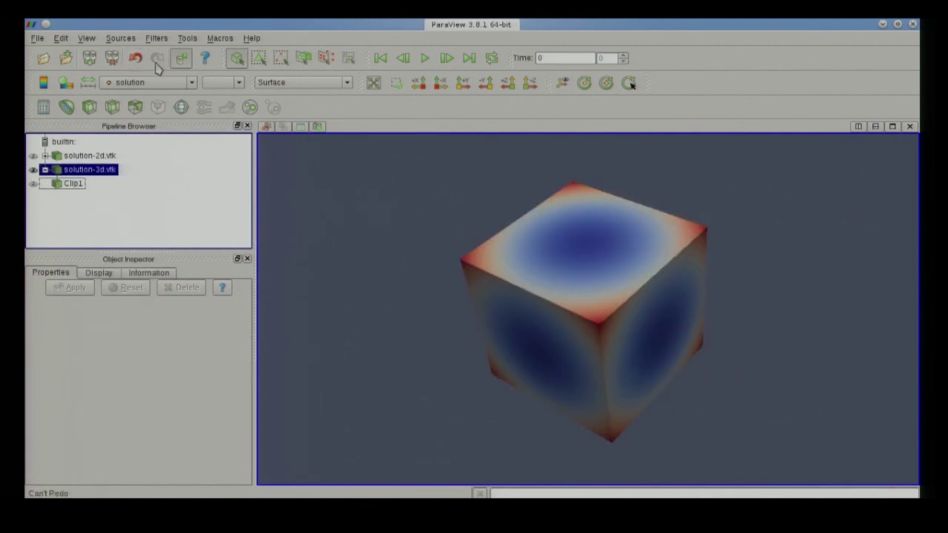
{"action": "left_click", "coordinate": [113, 108]}
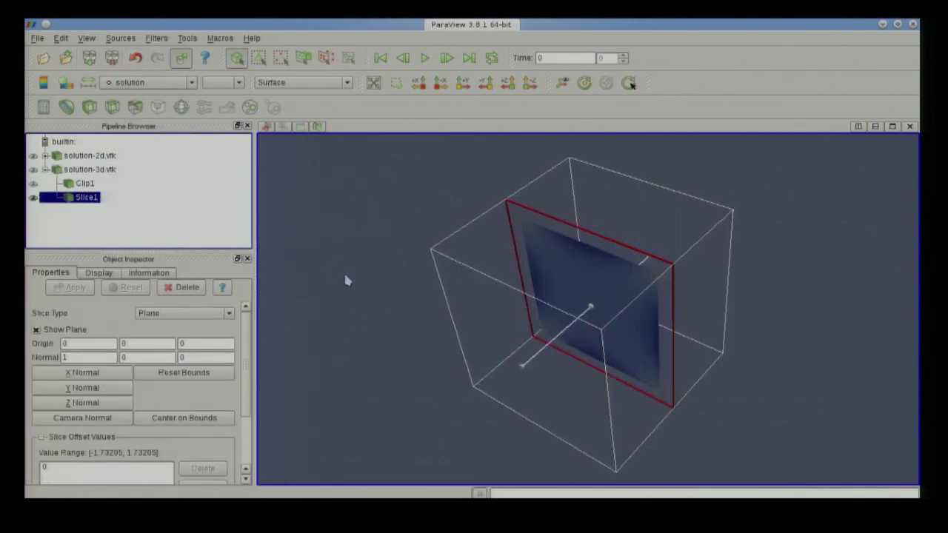
{"action": "left_click_drag", "start_coordinate": [800, 350], "coordinate": [785, 311]}
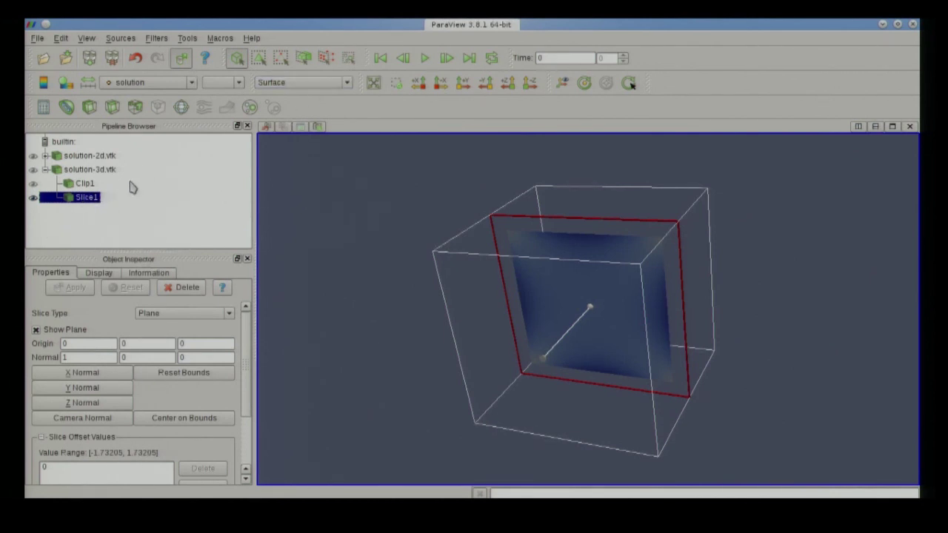
View Slice1 as Wireframe then Surface, then hide it and show the full cube.
{"action": "left_click", "coordinate": [300, 82]}
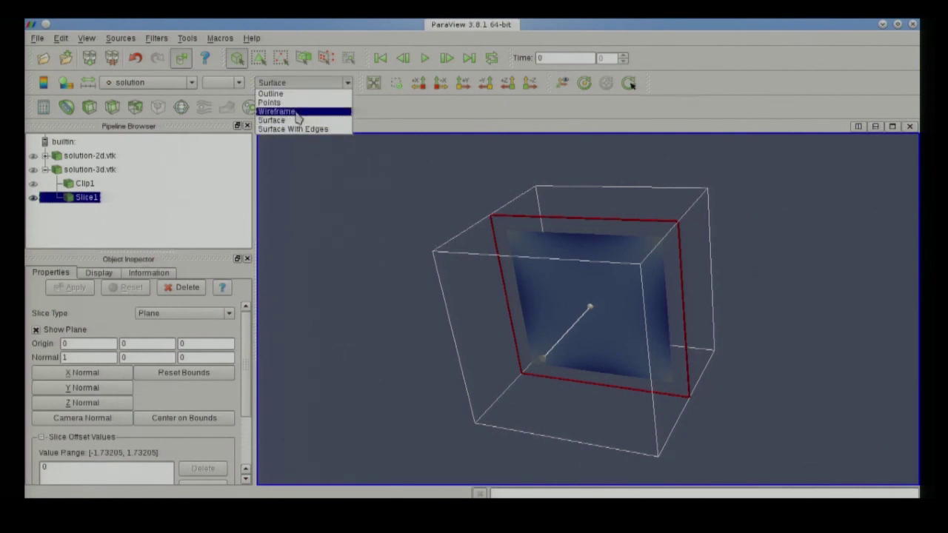
{"action": "left_click", "coordinate": [296, 110]}
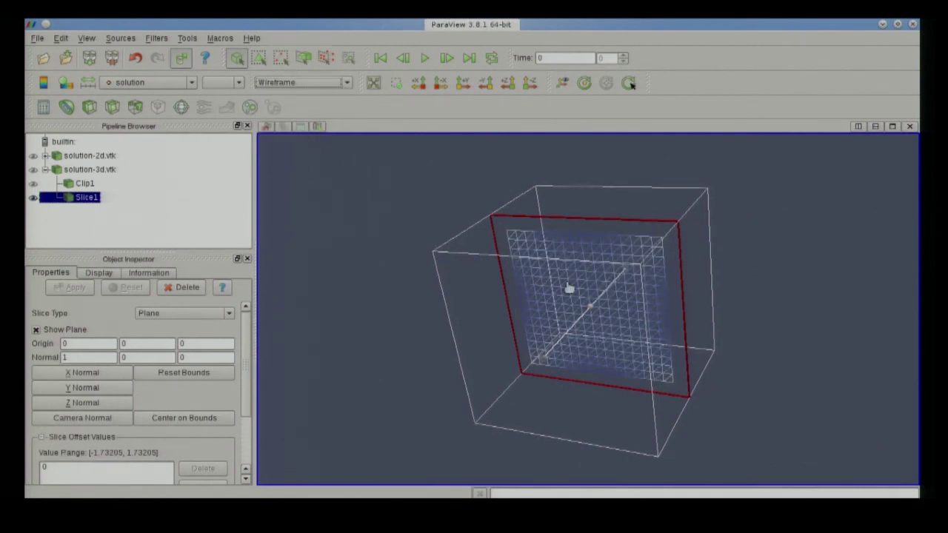
{"action": "left_click", "coordinate": [307, 83]}
{"action": "left_click", "coordinate": [296, 112]}
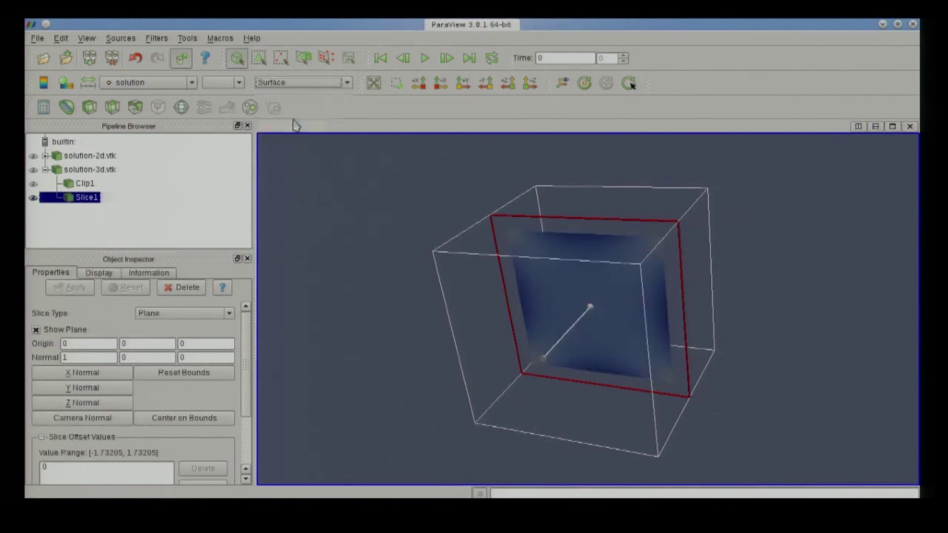
{"action": "left_click", "coordinate": [33, 196]}
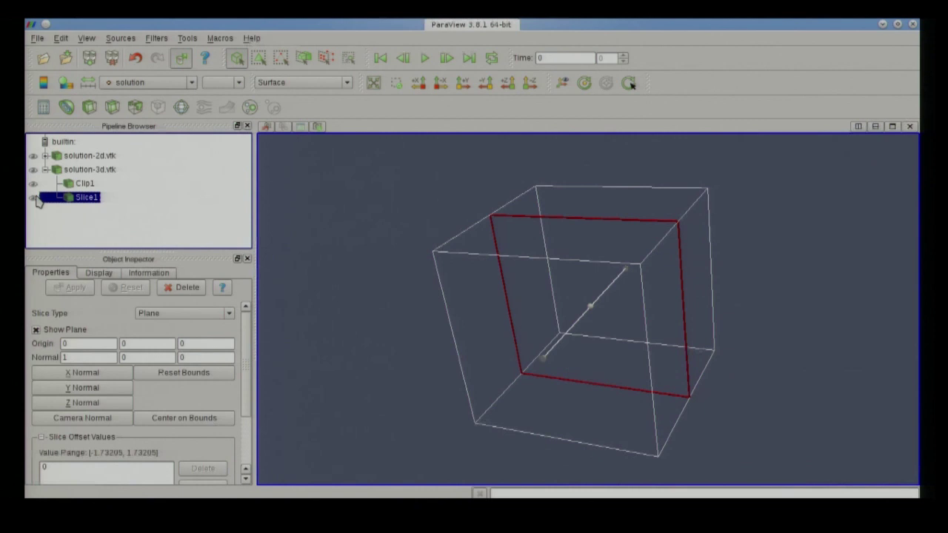
{"action": "left_click", "coordinate": [69, 169]}
{"action": "left_click", "coordinate": [33, 170]}
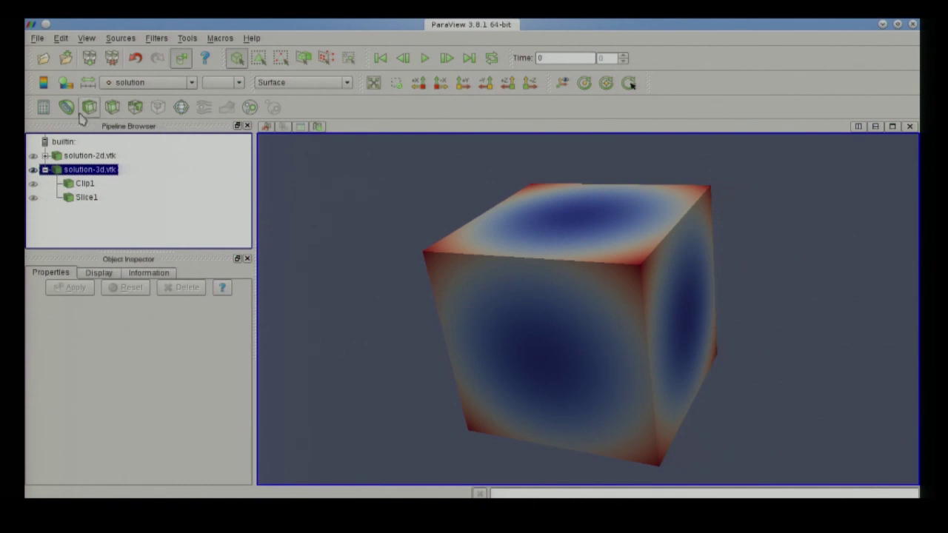
Threshold solution-3d.vtk on solution from 1.8 to 3, inspect the blocks, then hide Threshold1.
{"action": "left_click", "coordinate": [137, 107]}
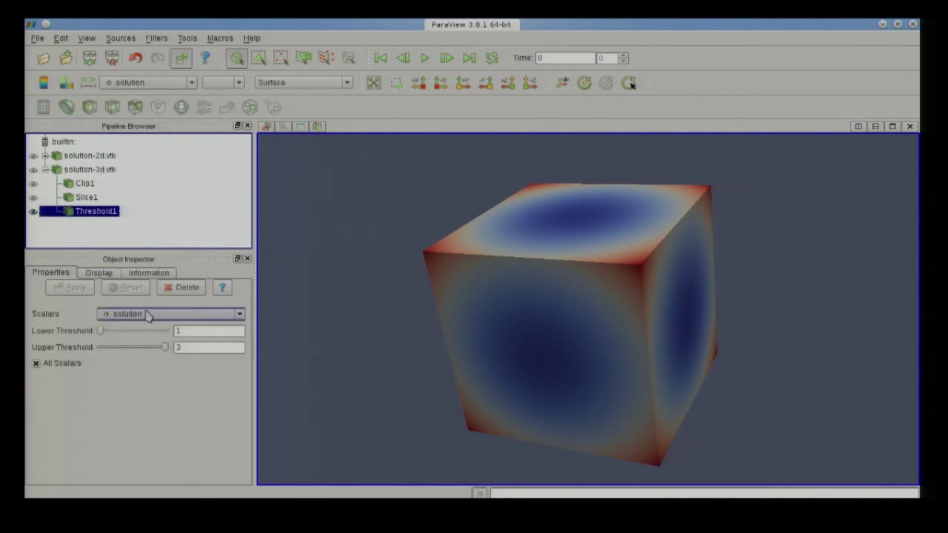
{"action": "left_click", "coordinate": [148, 314]}
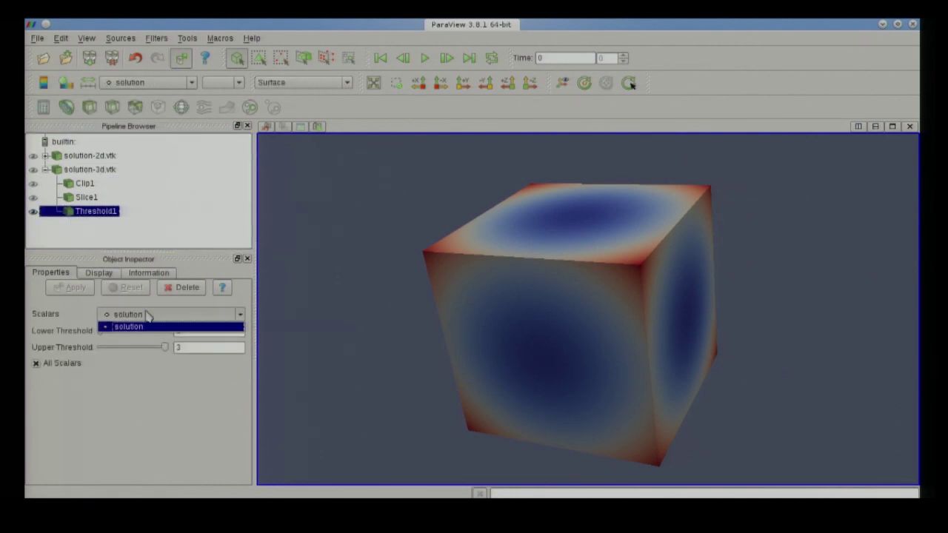
{"action": "left_click", "coordinate": [149, 314]}
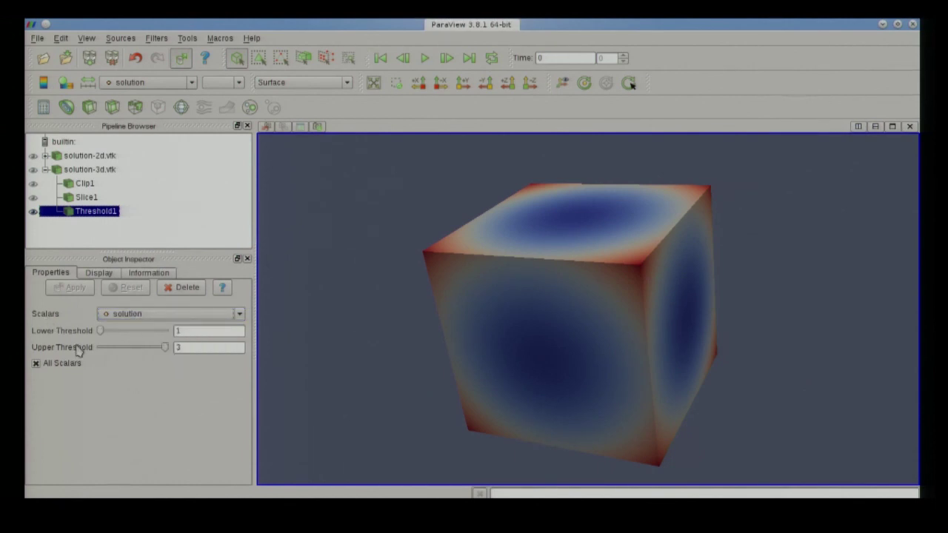
{"action": "left_click_drag", "start_coordinate": [102, 330], "coordinate": [137, 337]}
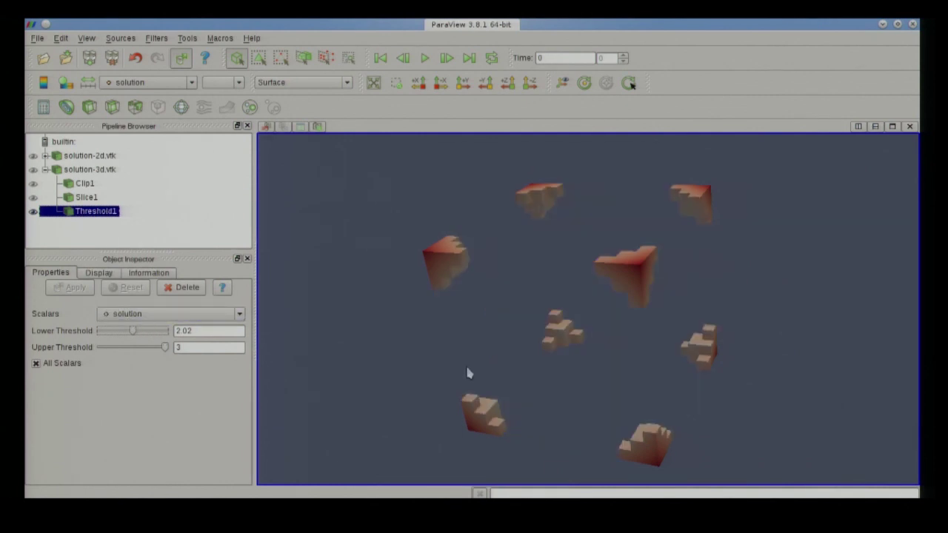
{"action": "left_click_drag", "start_coordinate": [840, 333], "coordinate": [812, 355]}
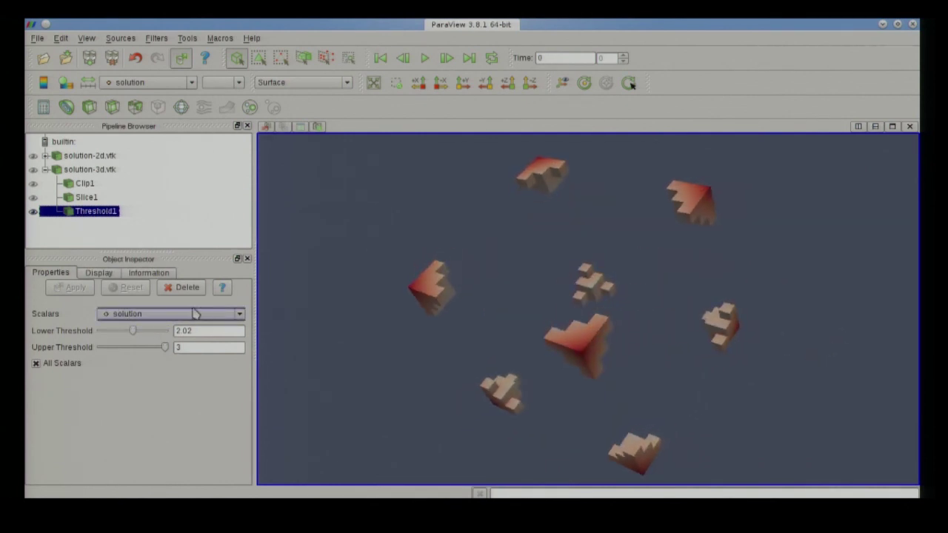
{"action": "left_click_drag", "start_coordinate": [135, 330], "coordinate": [127, 333]}
{"action": "left_click_drag", "start_coordinate": [320, 316], "coordinate": [417, 358]}
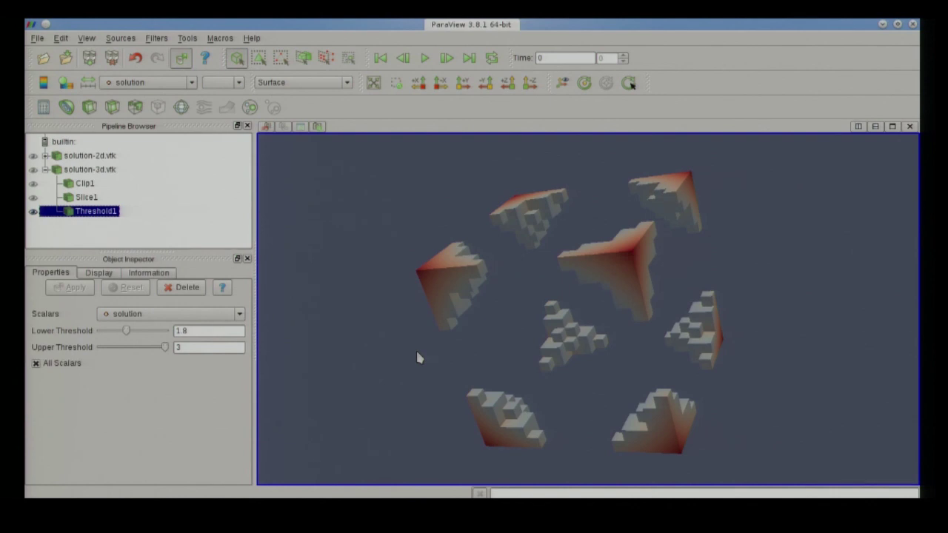
{"action": "left_click_drag", "start_coordinate": [417, 358], "coordinate": [446, 368]}
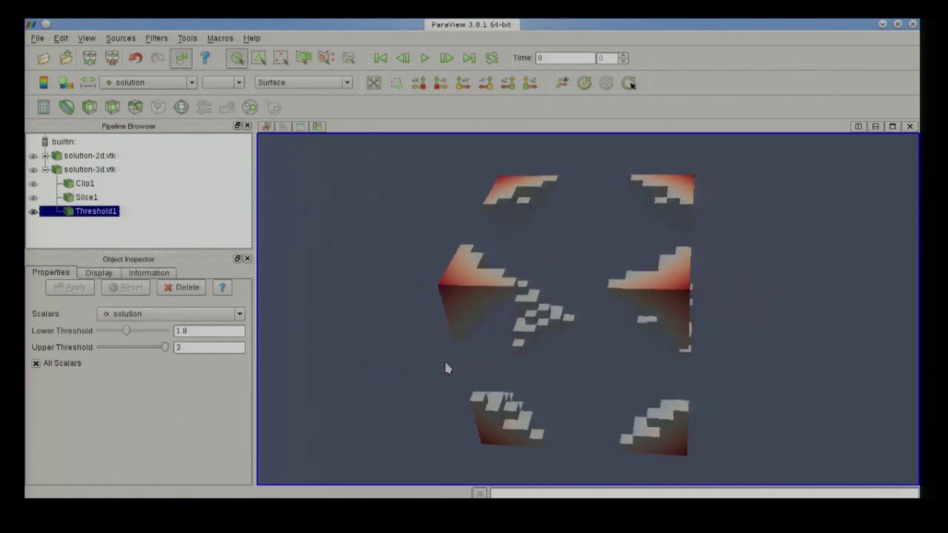
{"action": "left_click", "coordinate": [33, 212]}
{"action": "left_click", "coordinate": [77, 170]}
{"action": "left_click", "coordinate": [32, 170]}
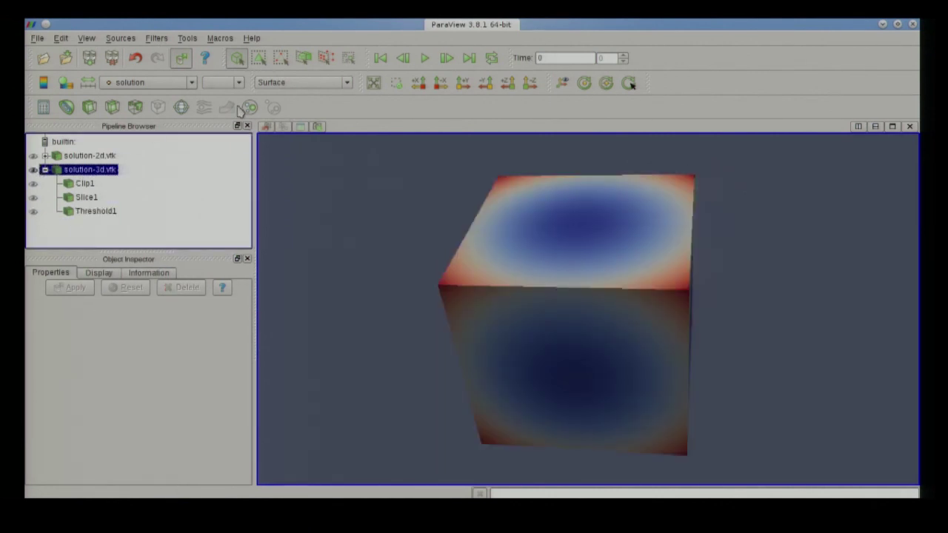
{"action": "left_click", "coordinate": [292, 83]}
{"action": "left_click", "coordinate": [286, 139]}
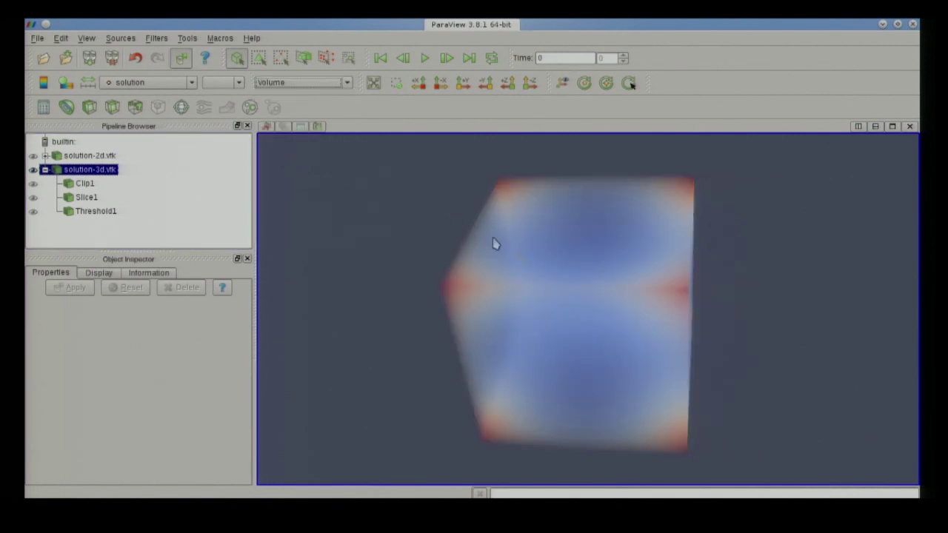
{"action": "mouse_move", "coordinate": [601, 317]}
{"action": "left_mouse_down"}
{"action": "mouse_move", "coordinate": [491, 303]}
{"action": "mouse_move", "coordinate": [457, 311]}
{"action": "mouse_move", "coordinate": [421, 343]}
{"action": "mouse_move", "coordinate": [531, 347]}
{"action": "mouse_move", "coordinate": [541, 360]}
{"action": "mouse_move", "coordinate": [589, 306]}
{"action": "left_mouse_up"}
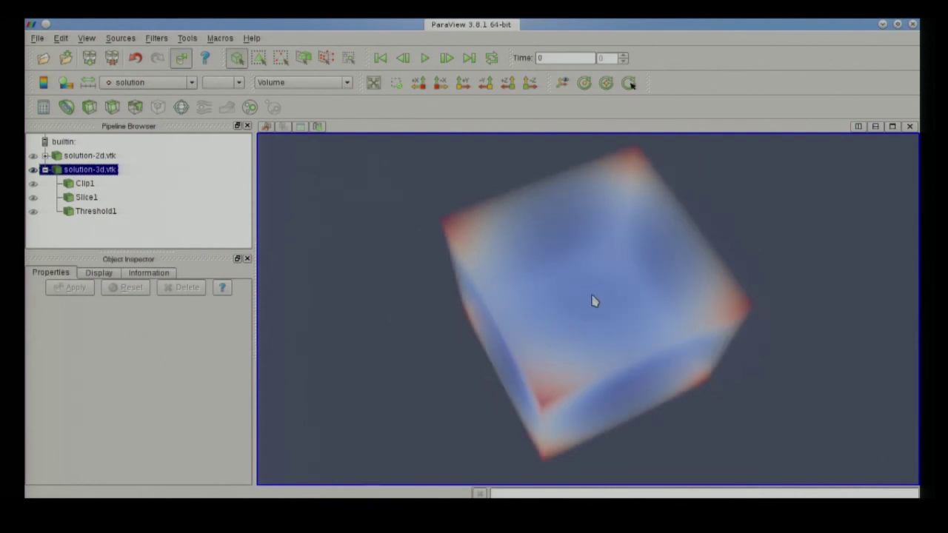
{"action": "left_click_drag", "start_coordinate": [586, 324], "coordinate": [580, 291]}
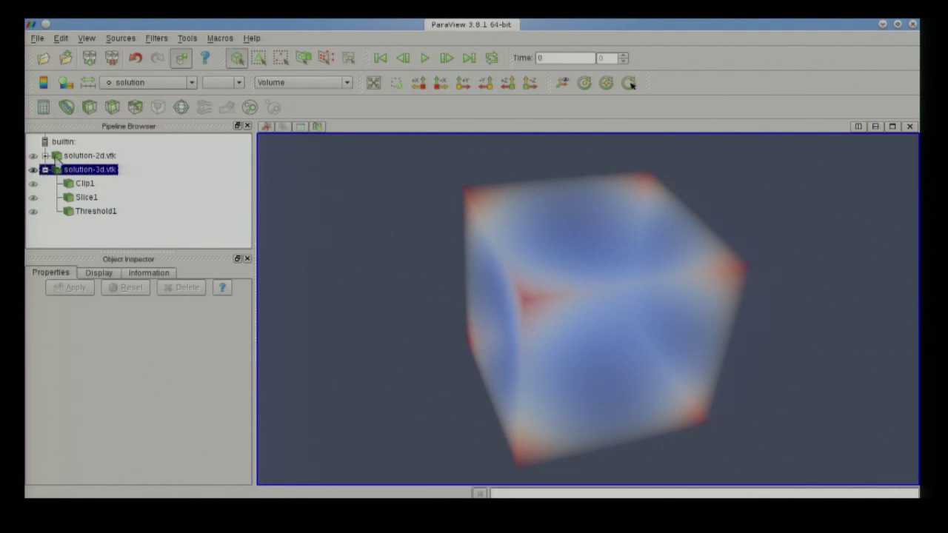
Contour solution-3d.vtk, hide the cube, and replace isovalue 2 with five values from 1 to 3.
{"action": "left_click", "coordinate": [72, 107]}
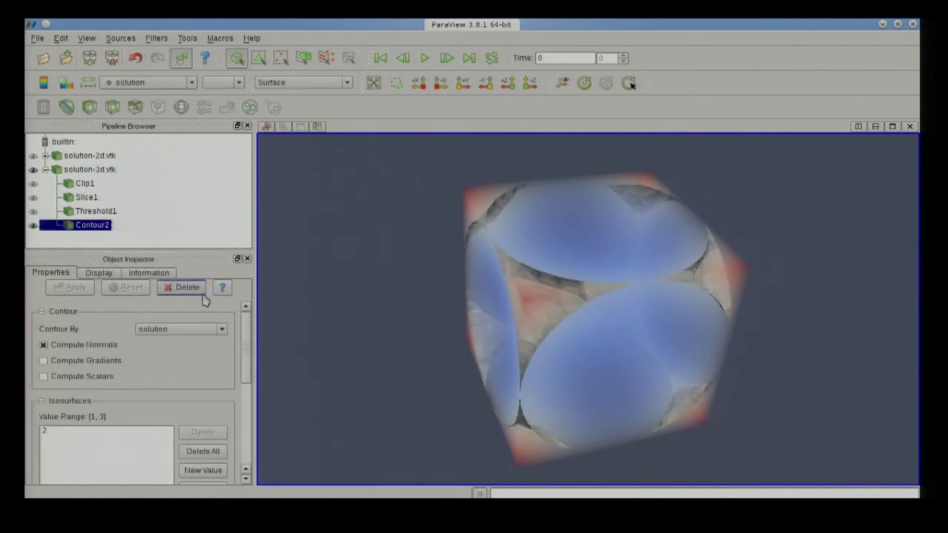
{"action": "left_click", "coordinate": [34, 170]}
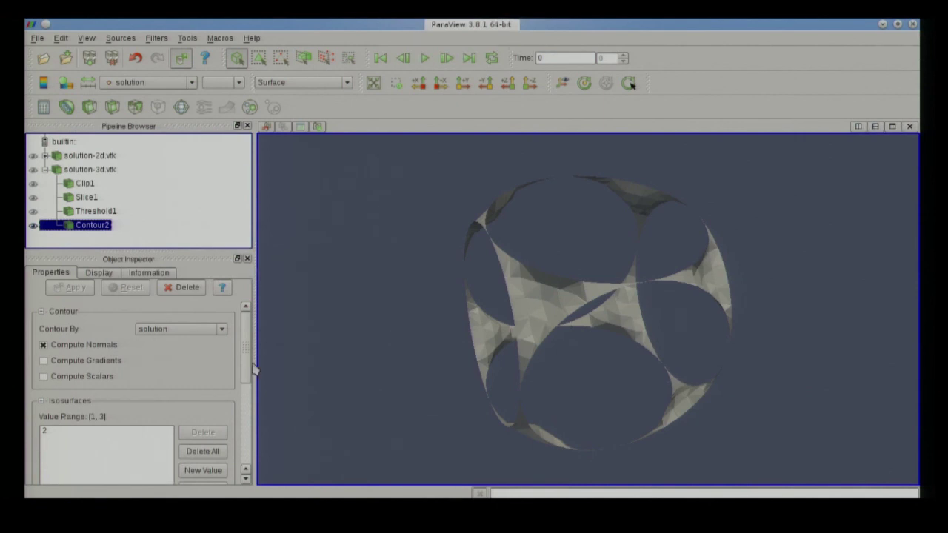
{"action": "scroll", "coordinate": [247, 368], "scroll_direction": "down", "scroll_amount": 1}
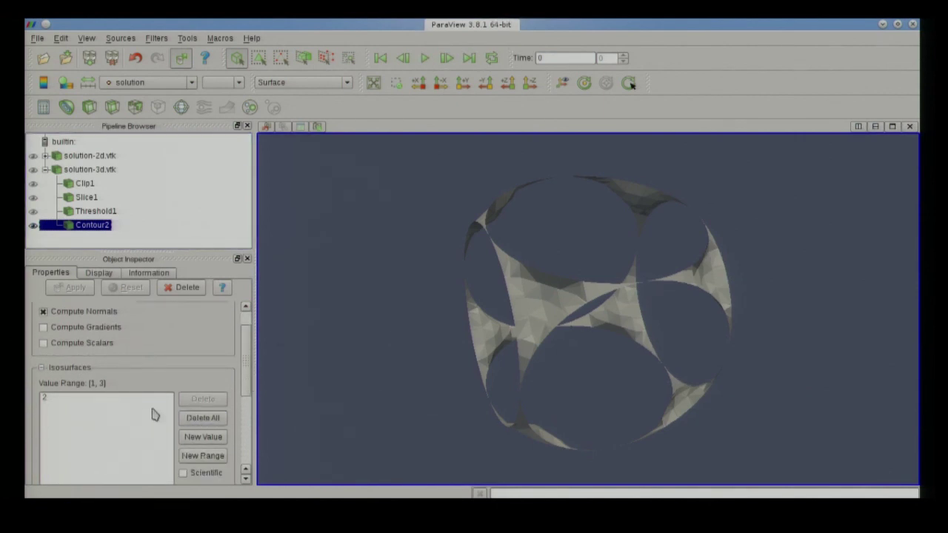
{"action": "left_click", "coordinate": [156, 399]}
{"action": "left_click", "coordinate": [198, 399]}
{"action": "left_click", "coordinate": [205, 398]}
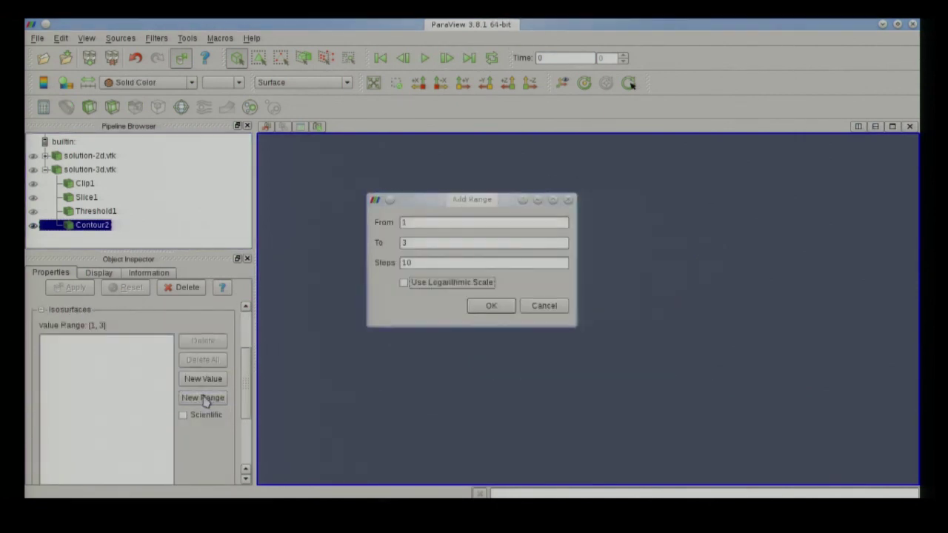
{"action": "double_click", "coordinate": [447, 264]}
{"action": "type", "text": "5"}
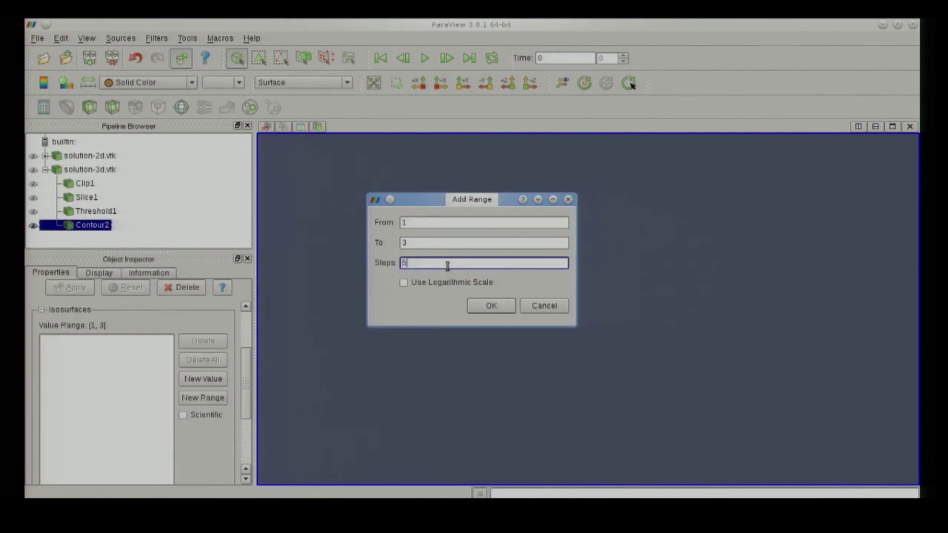
{"action": "left_click", "coordinate": [490, 308]}
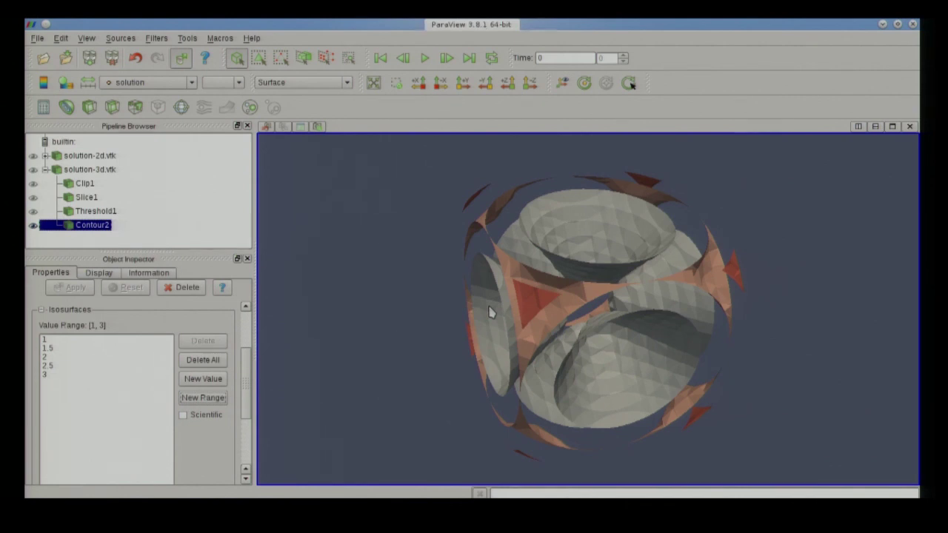
{"action": "left_click_drag", "start_coordinate": [600, 334], "coordinate": [503, 352]}
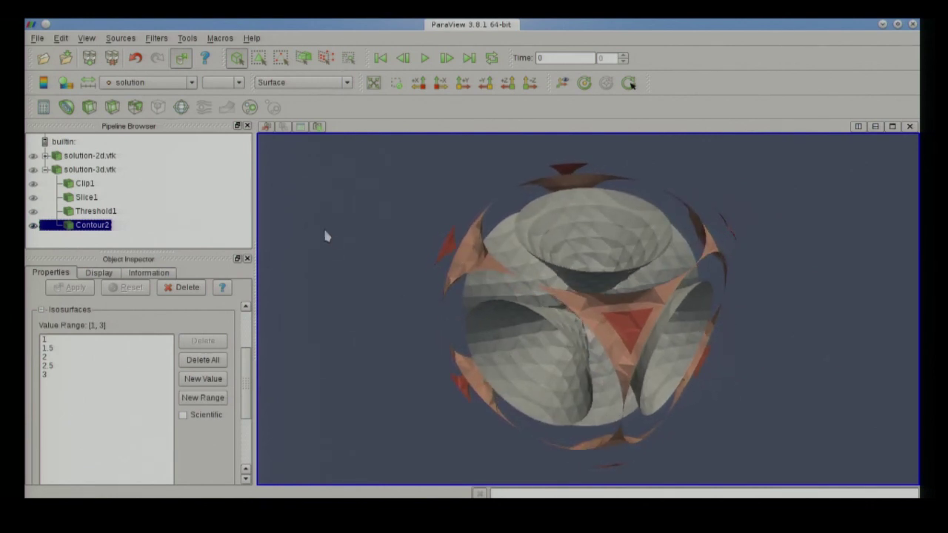
Set the contour opacity to 0.5 and rotate to inspect the translucent isosurfaces.
{"action": "left_click", "coordinate": [99, 273]}
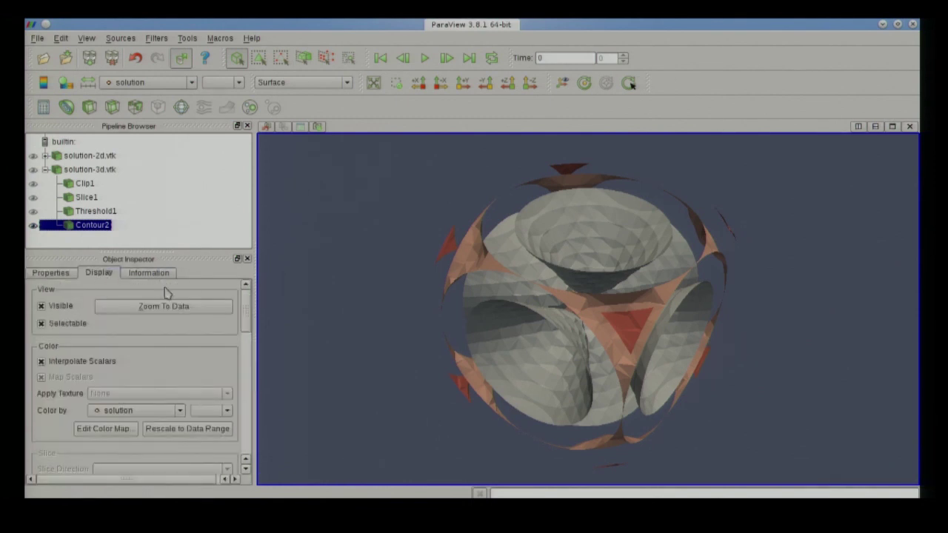
{"action": "scroll", "coordinate": [247, 308], "scroll_direction": "down", "scroll_amount": 2}
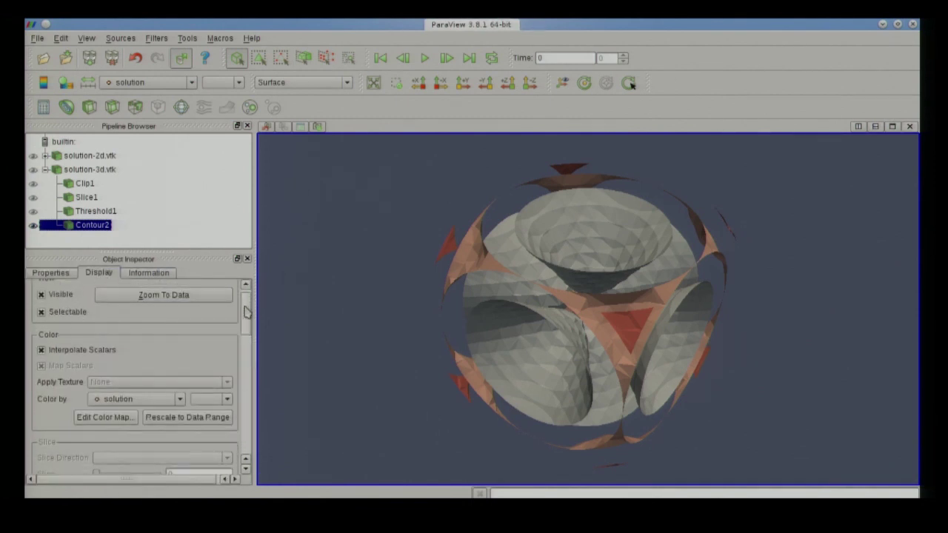
{"action": "left_click_drag", "start_coordinate": [247, 314], "coordinate": [243, 372]}
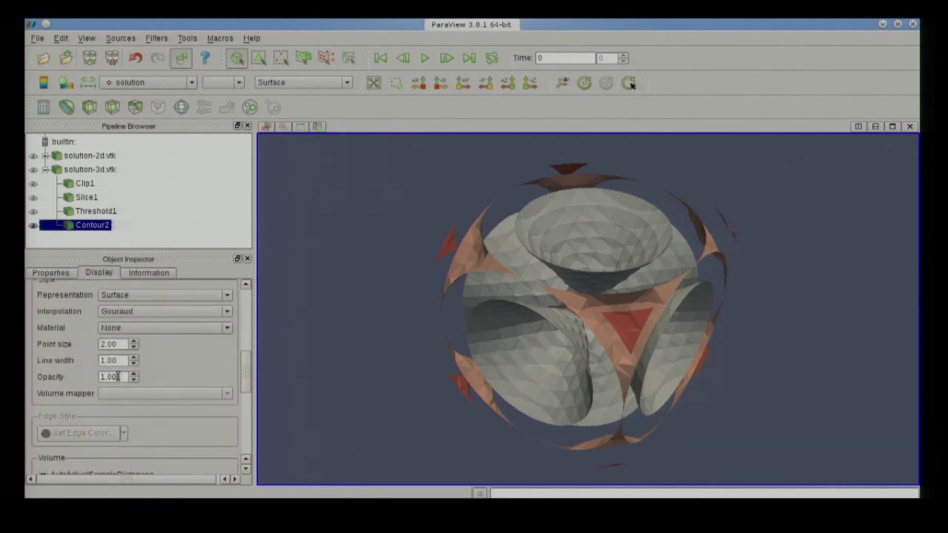
{"action": "double_click", "coordinate": [121, 377]}
{"action": "type", "text": "0.5"}
{"action": "left_click", "coordinate": [113, 360]}
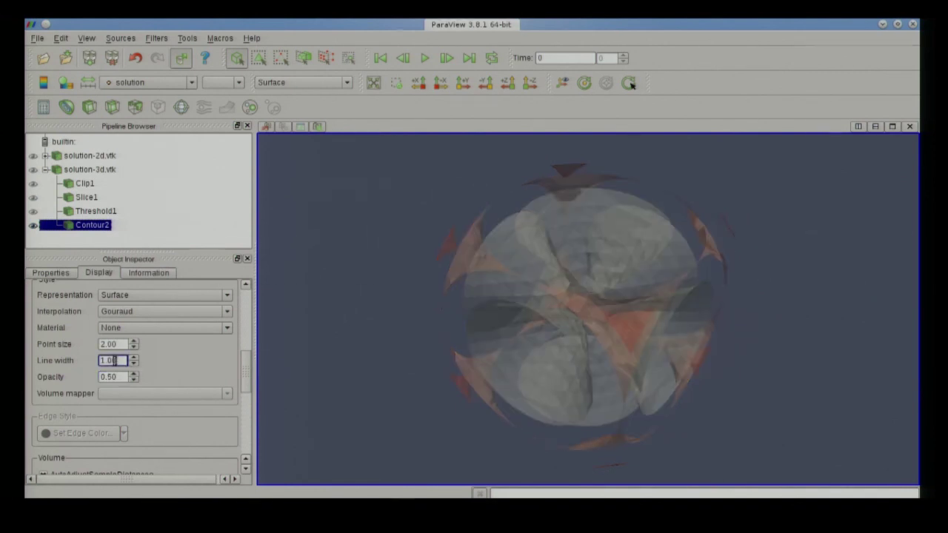
{"action": "left_click_drag", "start_coordinate": [541, 359], "coordinate": [518, 353]}
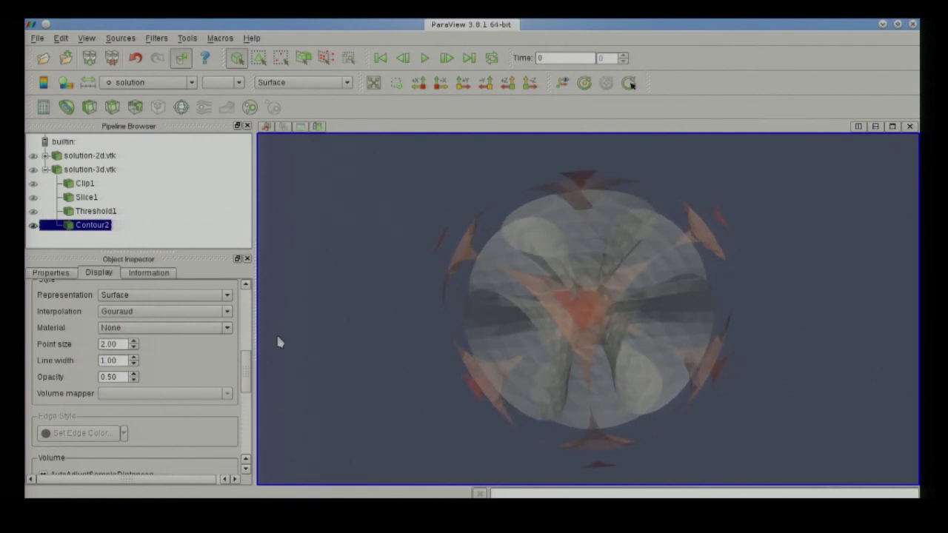
{"action": "left_click_drag", "start_coordinate": [249, 362], "coordinate": [273, 307]}
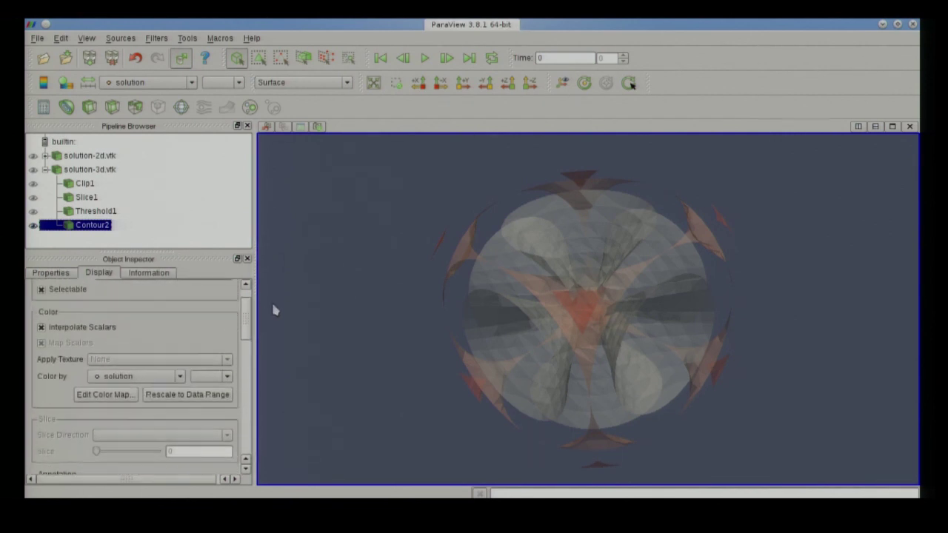
{"action": "left_click", "coordinate": [69, 272]}
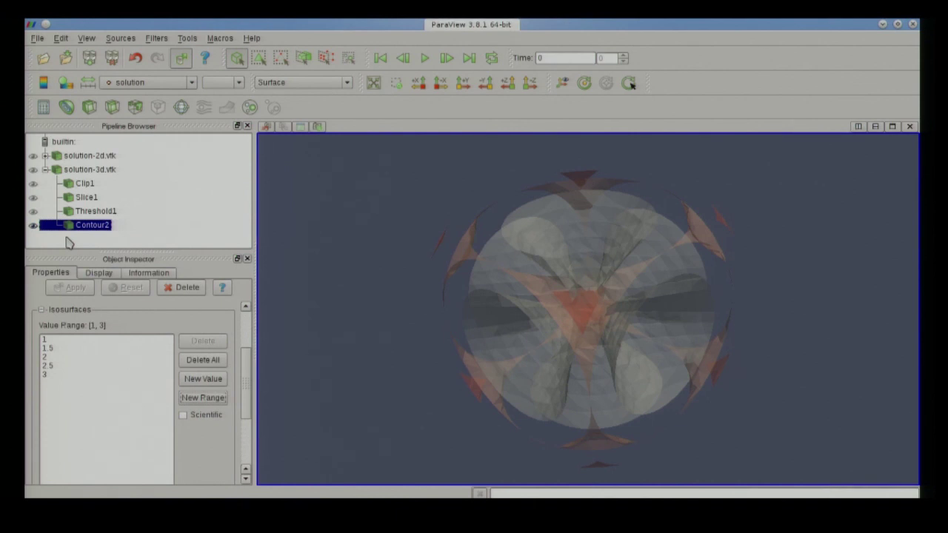
Delete Threshold1, Slice1, Clip1 and Contour1 from the pipeline.
{"action": "left_click", "coordinate": [93, 213]}
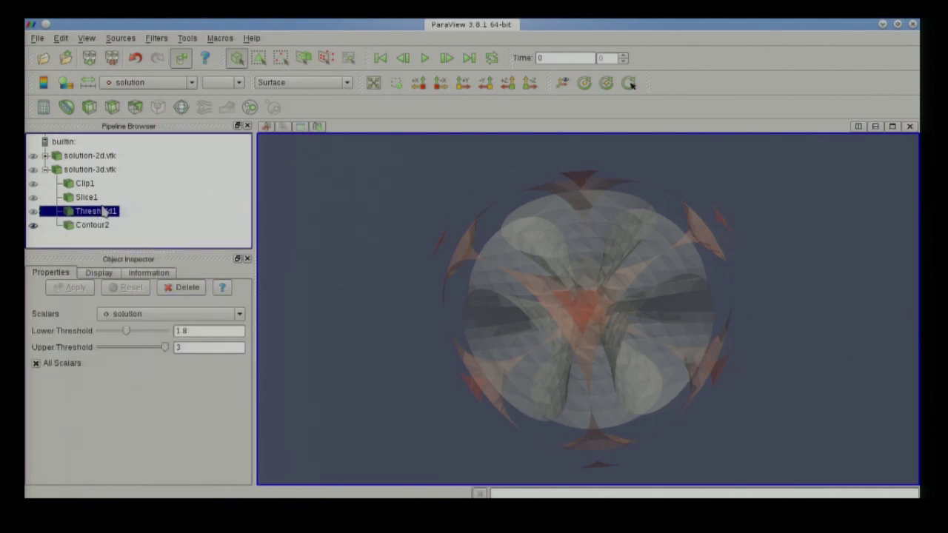
{"action": "right_click", "coordinate": [102, 211]}
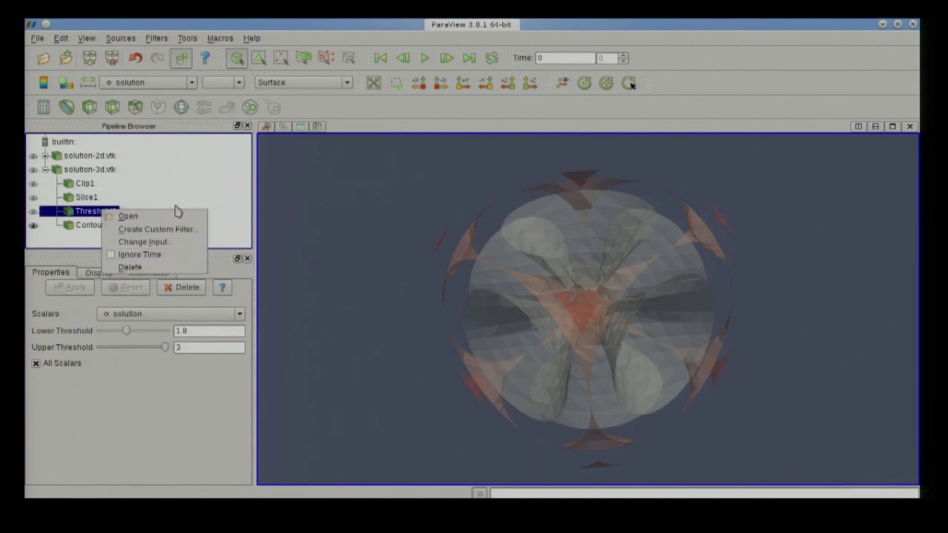
{"action": "left_click", "coordinate": [183, 178]}
{"action": "key", "text": "Delete"}
{"action": "key", "text": "Delete"}
{"action": "key", "text": "Delete"}
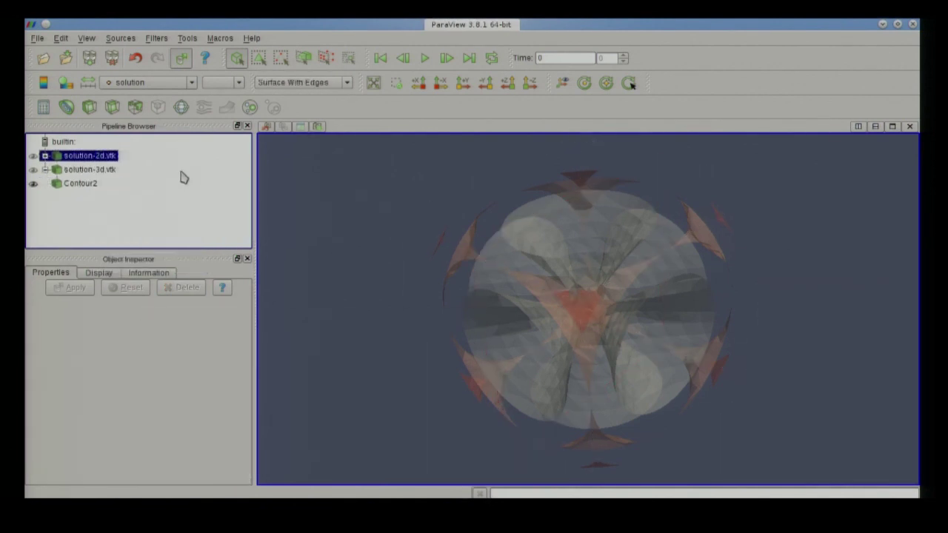
{"action": "key", "text": "Delete"}
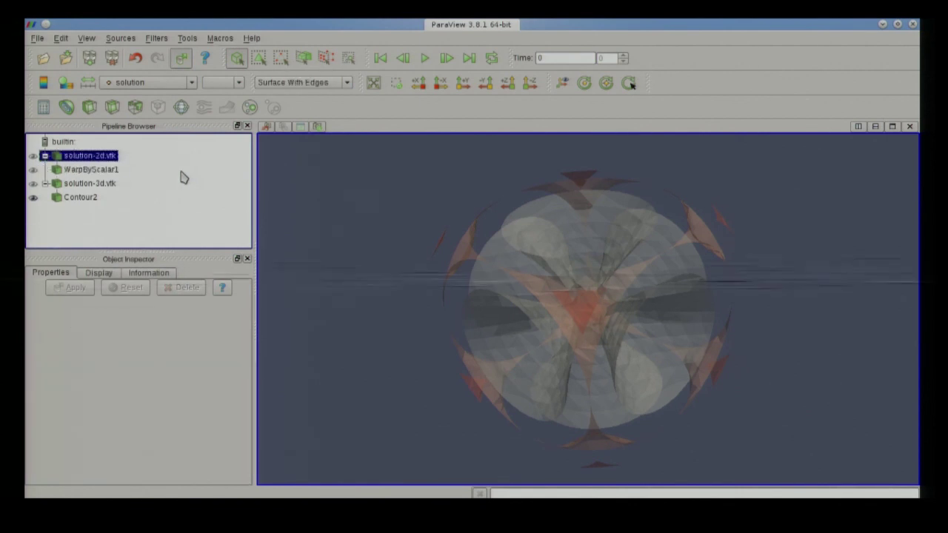
{"action": "key", "text": "Down"}
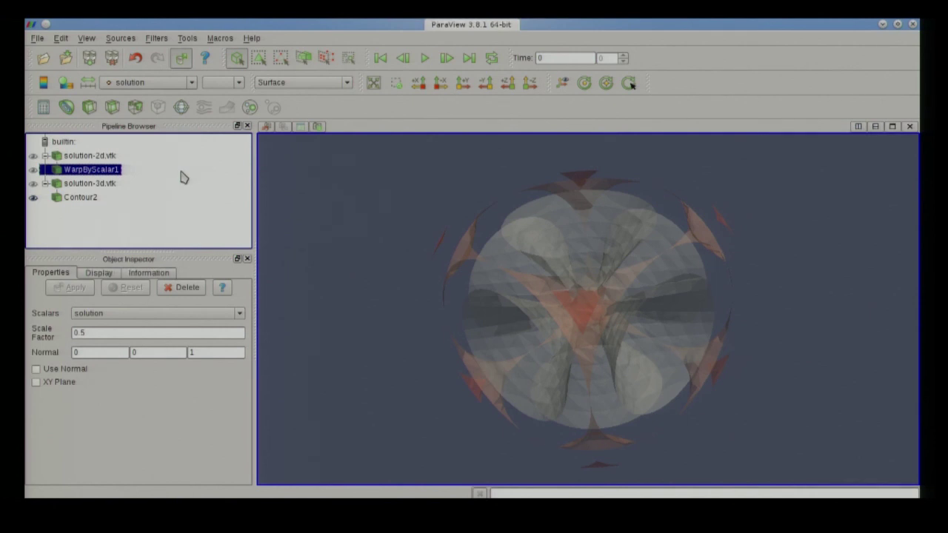
Remove Contour2, collapse solution-3d.vtk's branch and hide the cube.
{"action": "left_click", "coordinate": [46, 183]}
{"action": "left_click", "coordinate": [77, 185]}
{"action": "left_click", "coordinate": [45, 184]}
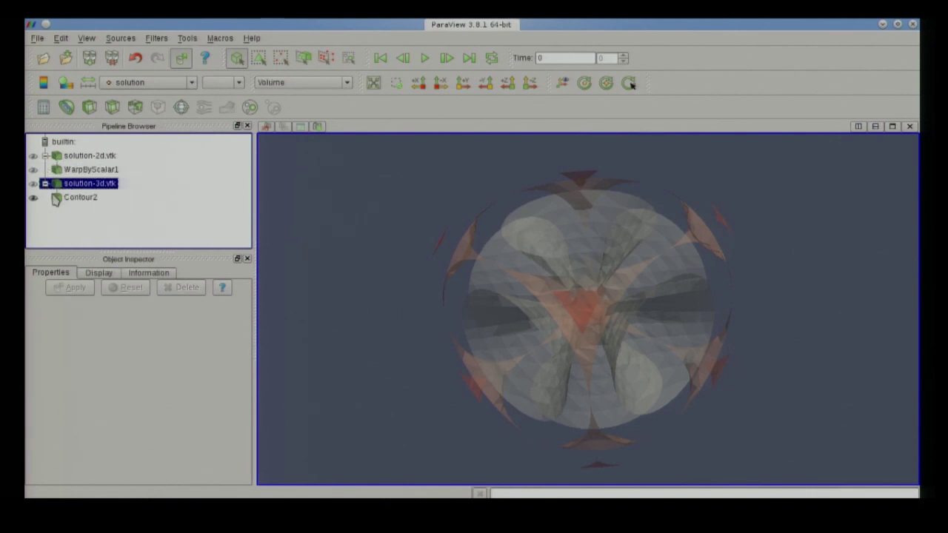
{"action": "left_click", "coordinate": [60, 200]}
{"action": "key", "text": "Left"}
{"action": "key", "text": "Left"}
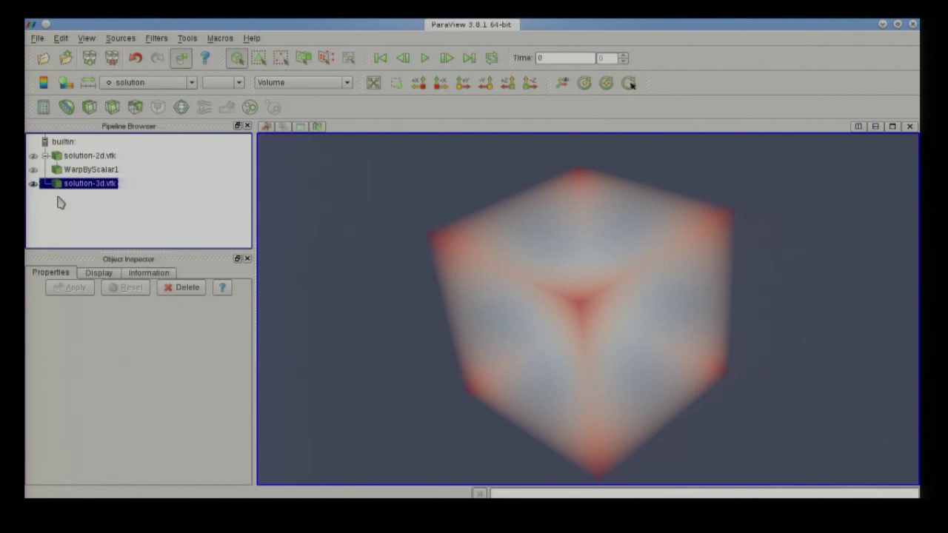
{"action": "left_click", "coordinate": [33, 183]}
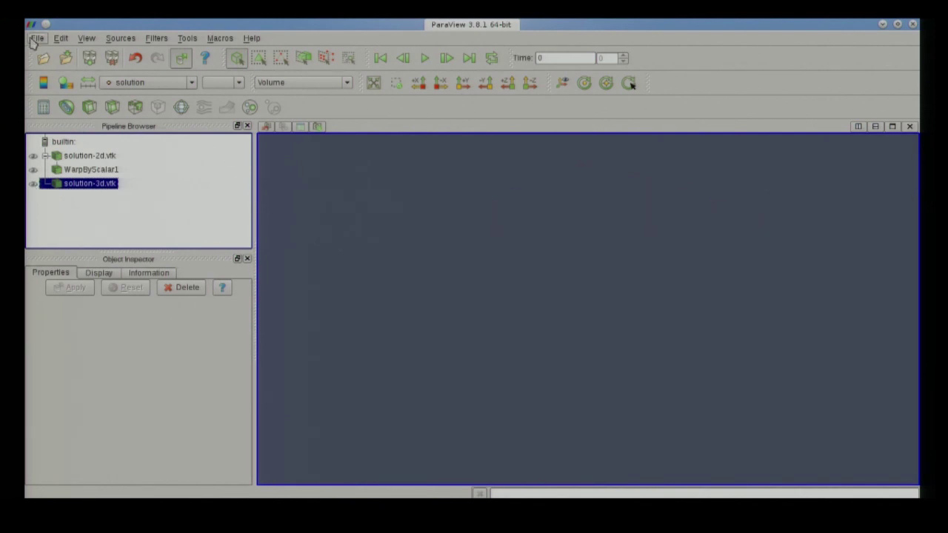
Browse to the step-22 folder and load the grouped solution-..vtk time series.
{"action": "left_click", "coordinate": [34, 40]}
{"action": "left_click", "coordinate": [53, 52]}
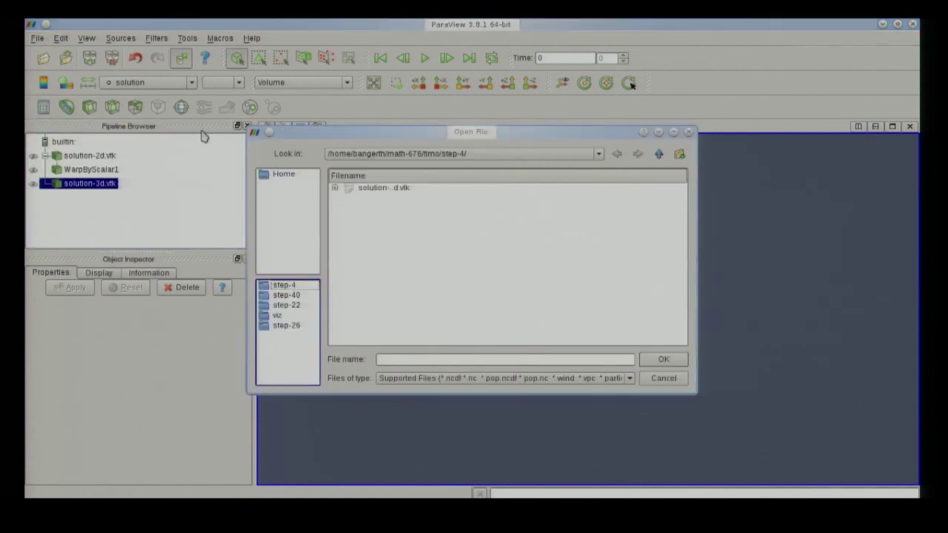
{"action": "left_click", "coordinate": [658, 153]}
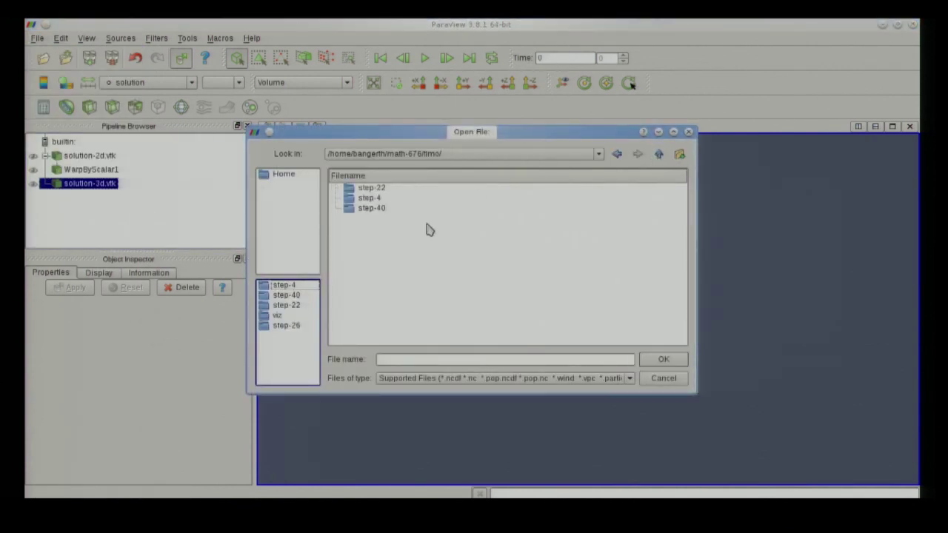
{"action": "left_click", "coordinate": [381, 200]}
{"action": "double_click", "coordinate": [400, 189]}
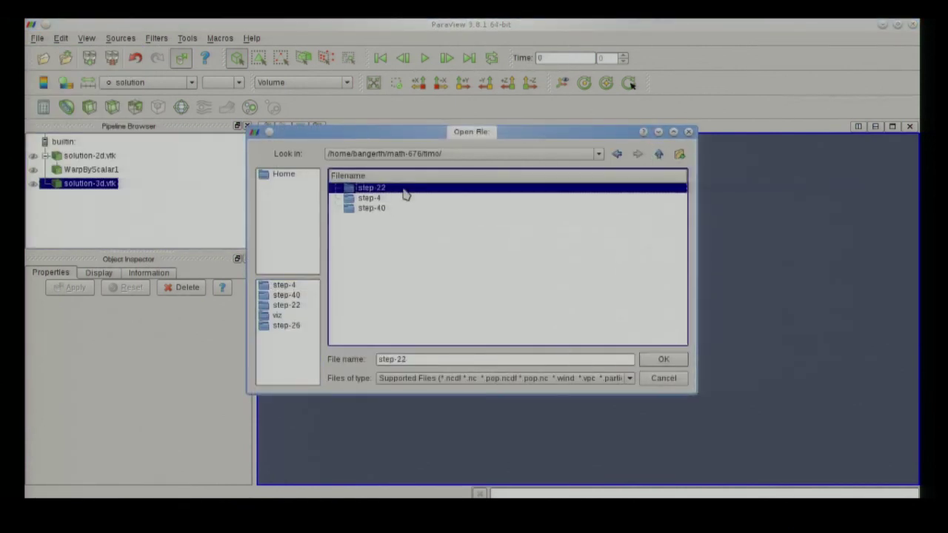
{"action": "left_click", "coordinate": [335, 189]}
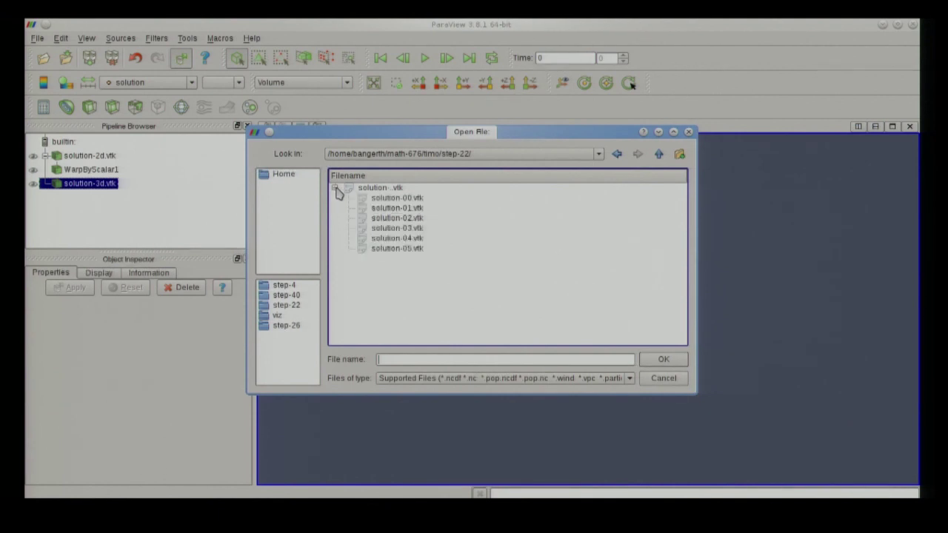
{"action": "left_click", "coordinate": [408, 220]}
{"action": "left_click", "coordinate": [380, 189]}
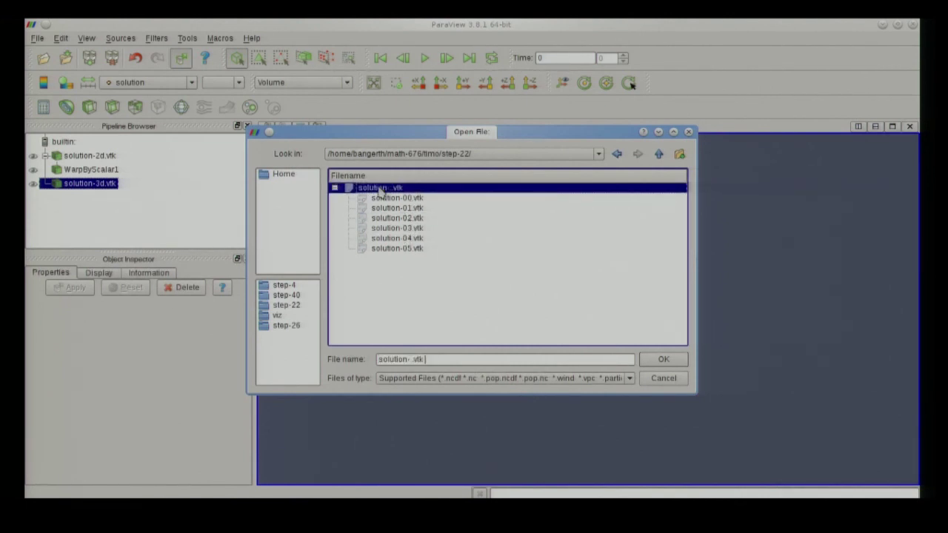
{"action": "left_click", "coordinate": [336, 188]}
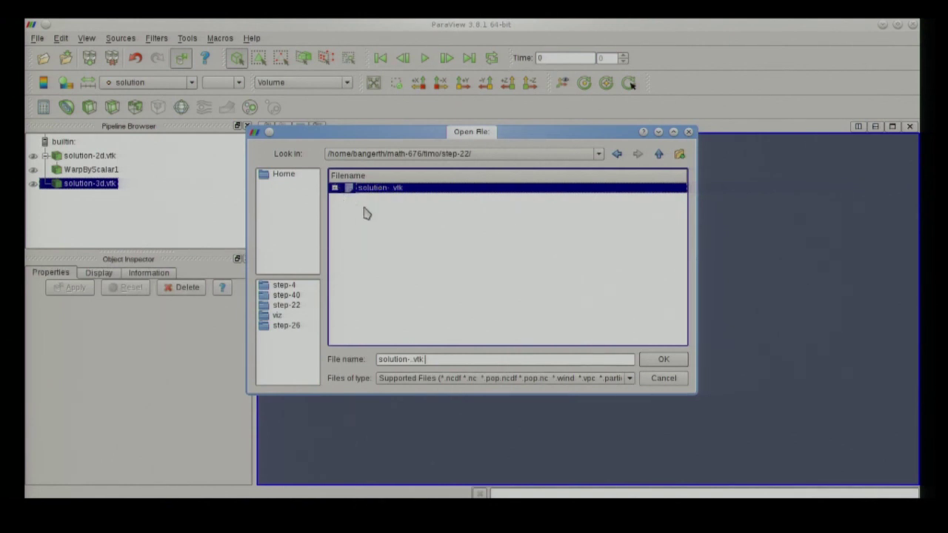
{"action": "left_click", "coordinate": [675, 362]}
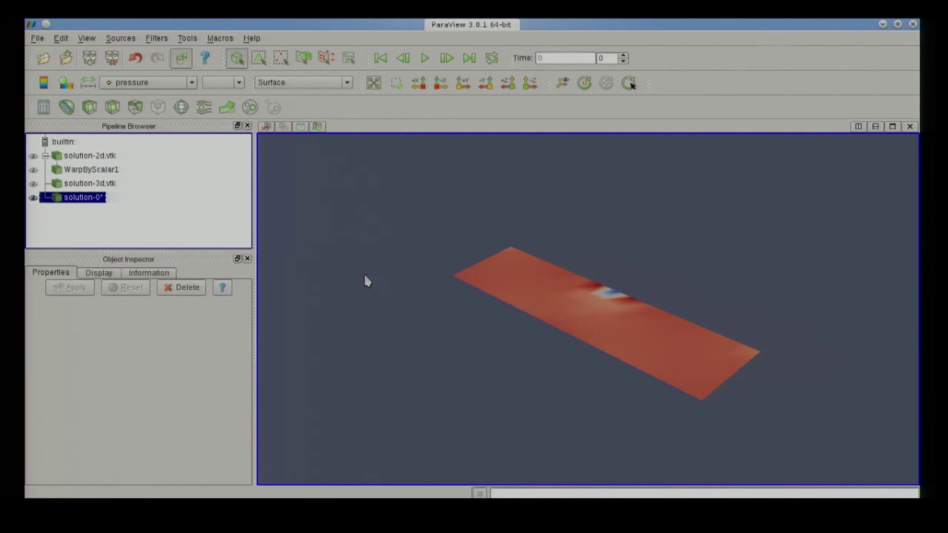
View the plate straight down the Z axis, zoom in, and colour it by velocity.
{"action": "left_click", "coordinate": [530, 85]}
{"action": "scroll", "coordinate": [575, 245], "scroll_direction": "up", "scroll_amount": 3}
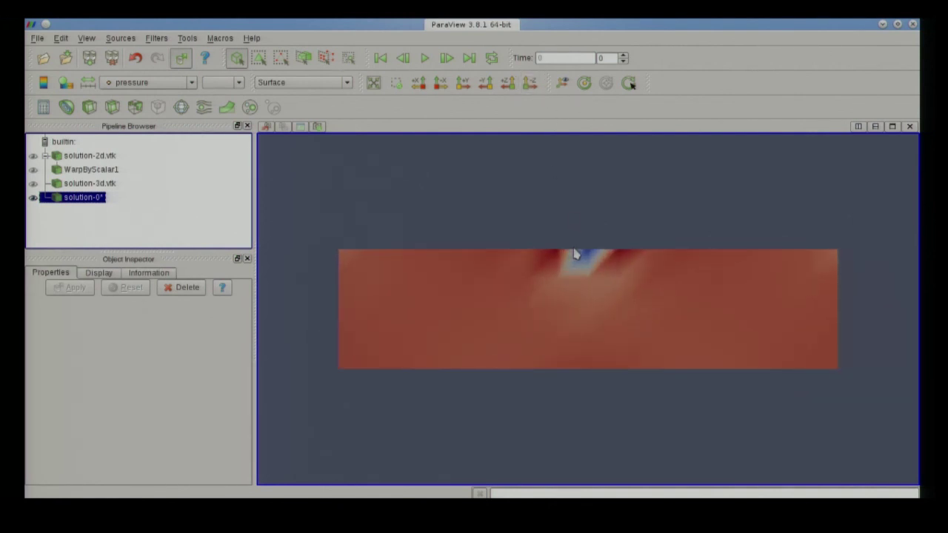
{"action": "left_click", "coordinate": [156, 85]}
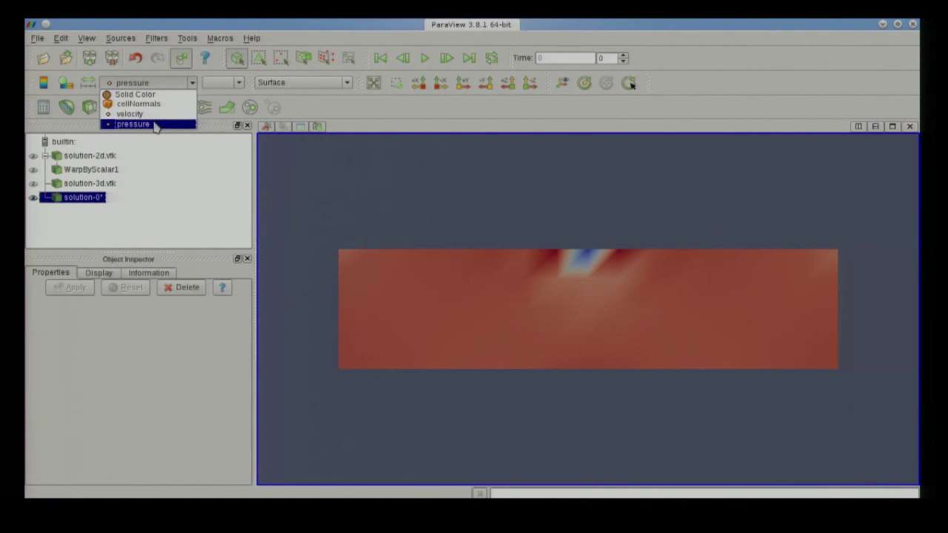
{"action": "left_click", "coordinate": [149, 114]}
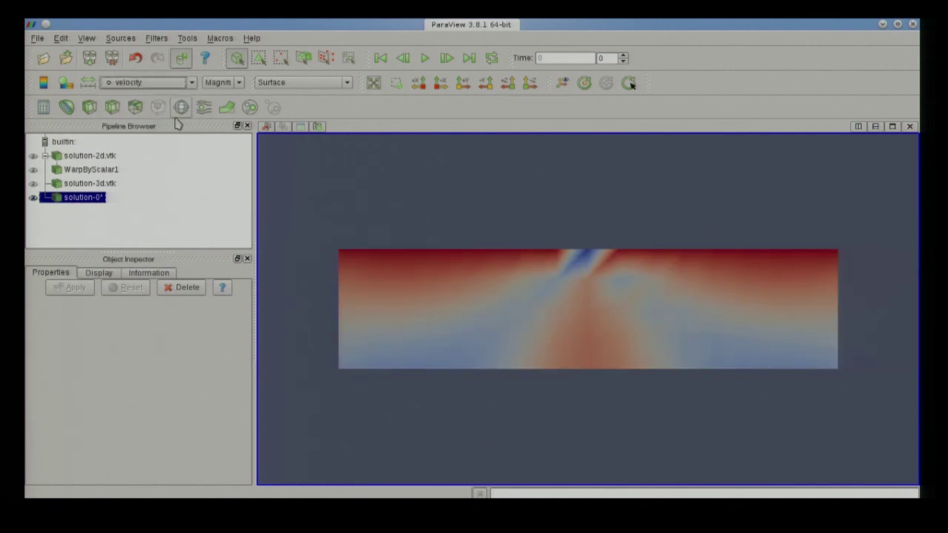
Try velocity X, Y and Magnitude colouring, then switch back to pressure.
{"action": "left_click", "coordinate": [224, 84]}
{"action": "left_click", "coordinate": [224, 92]}
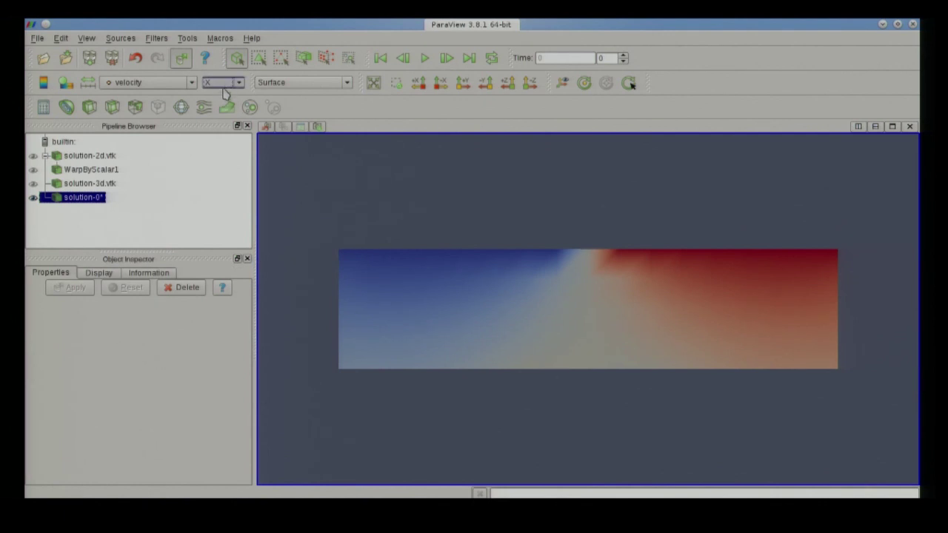
{"action": "left_click", "coordinate": [223, 83]}
{"action": "left_click", "coordinate": [221, 110]}
{"action": "left_click", "coordinate": [222, 83]}
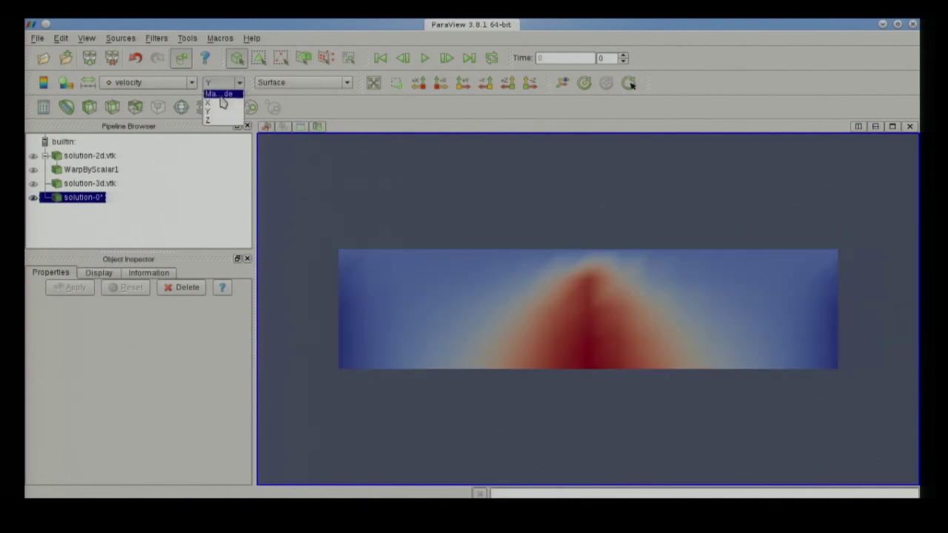
{"action": "left_click", "coordinate": [222, 96]}
{"action": "left_click", "coordinate": [164, 86]}
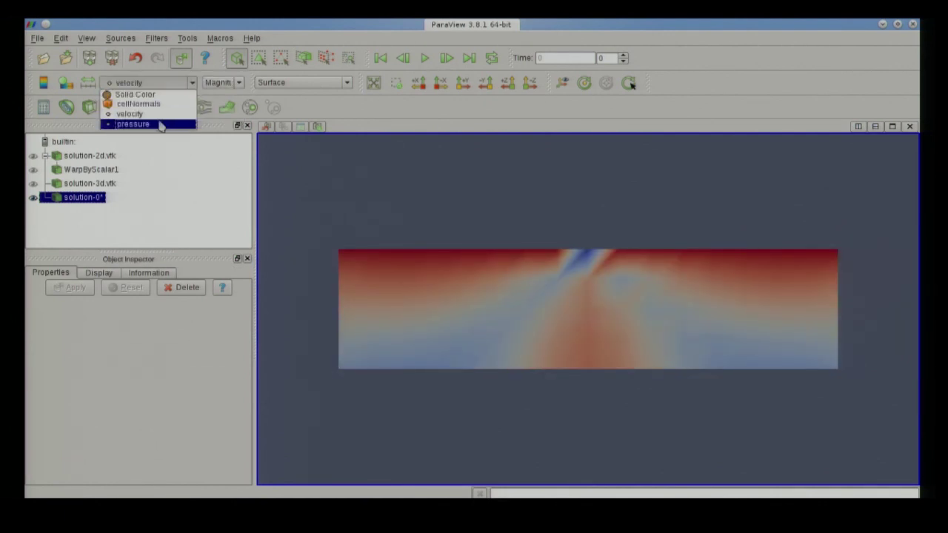
{"action": "left_click", "coordinate": [161, 125]}
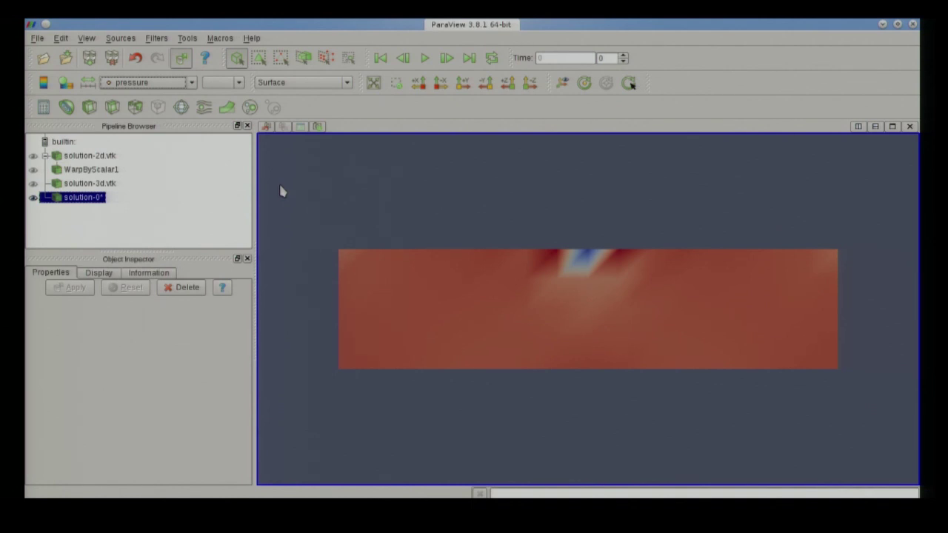
Show the pressure-coloured plate as Surface With Edges.
{"action": "left_click", "coordinate": [447, 59]}
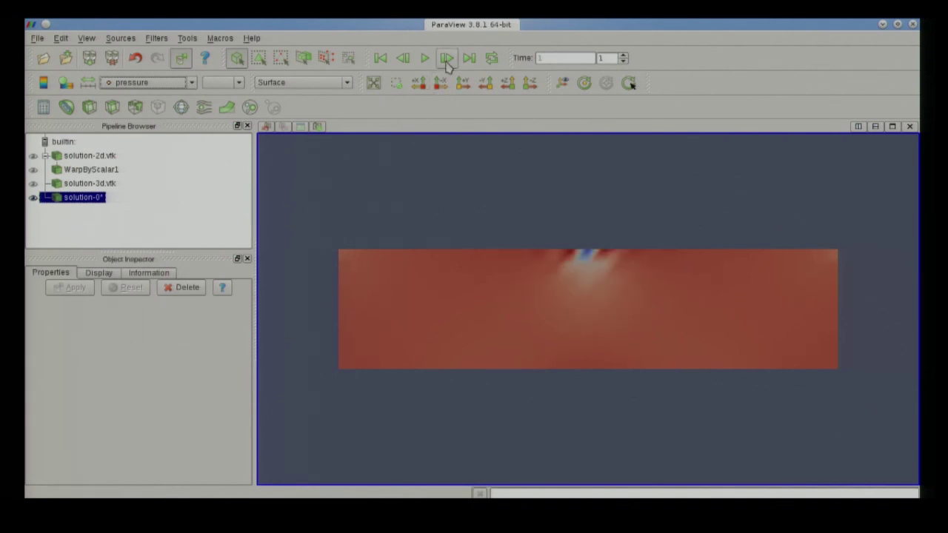
{"action": "left_click", "coordinate": [296, 83]}
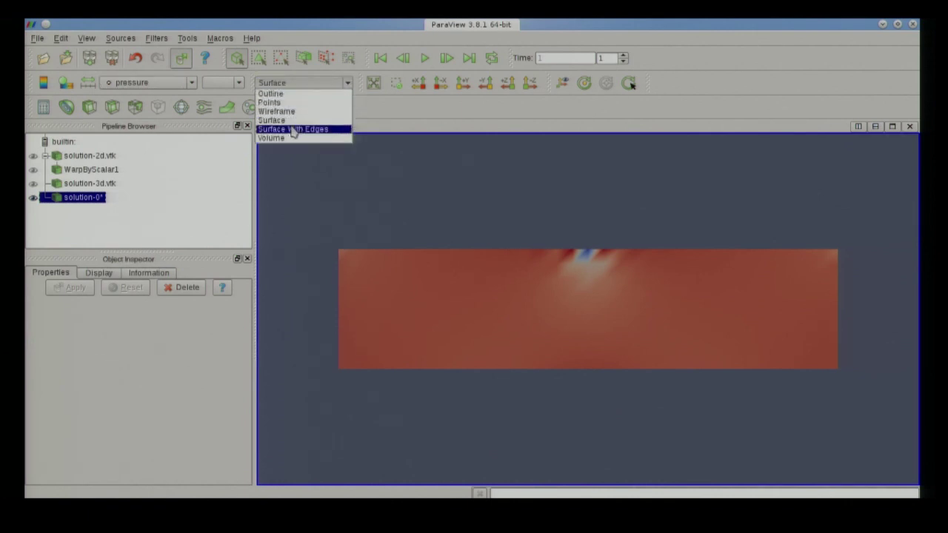
{"action": "left_click", "coordinate": [291, 128]}
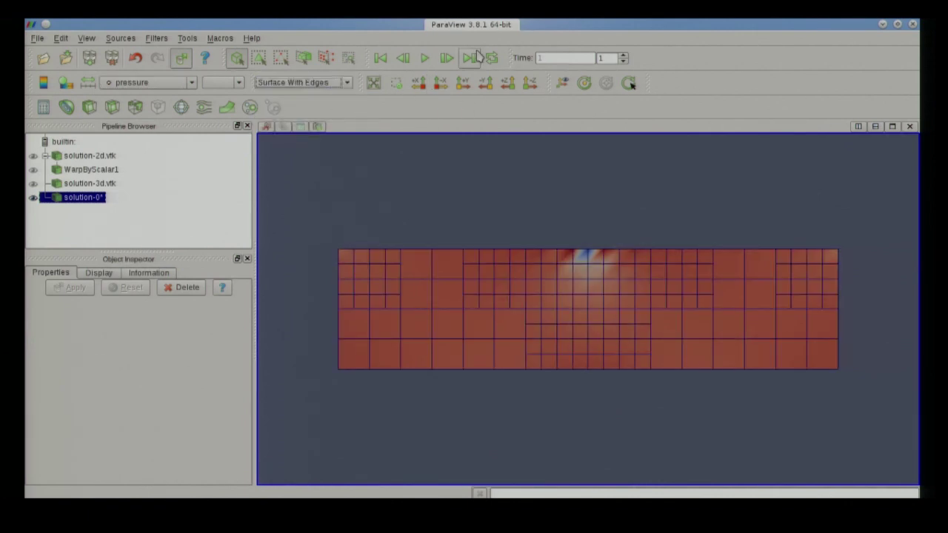
Step through time steps 0 to 5 and back to step 3, keeping pressure colouring.
{"action": "left_click", "coordinate": [403, 59]}
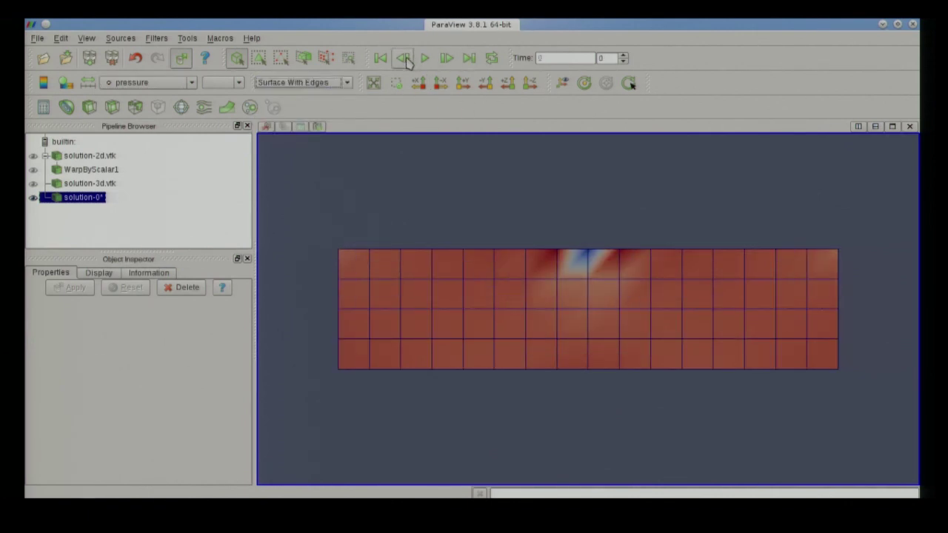
{"action": "left_click", "coordinate": [447, 60]}
{"action": "left_click", "coordinate": [446, 60]}
{"action": "left_click", "coordinate": [447, 60]}
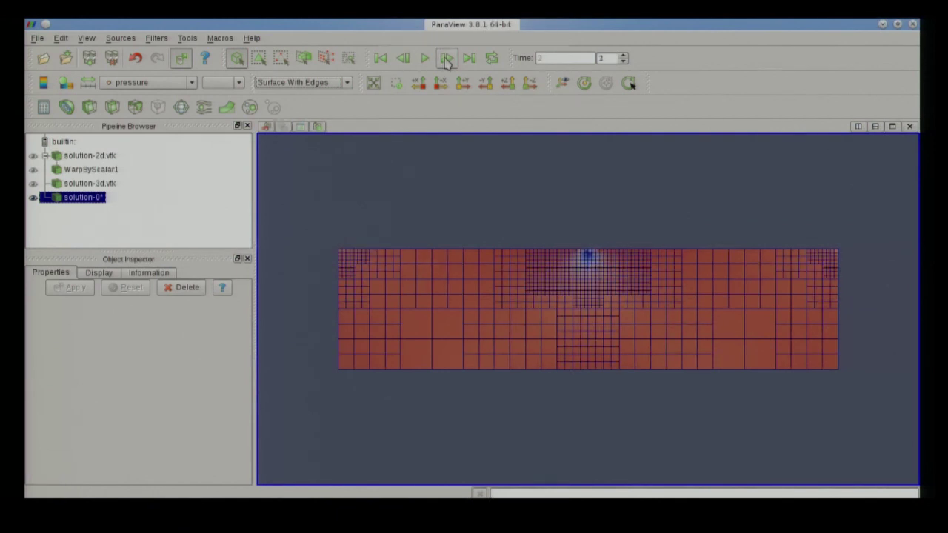
{"action": "left_click", "coordinate": [446, 59]}
{"action": "left_click", "coordinate": [446, 59]}
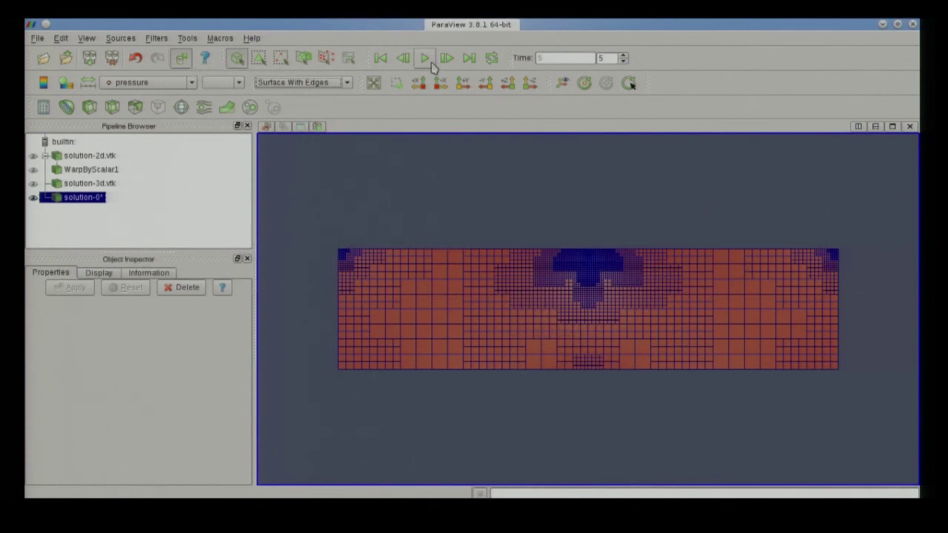
{"action": "left_click", "coordinate": [405, 60]}
{"action": "left_click", "coordinate": [405, 59]}
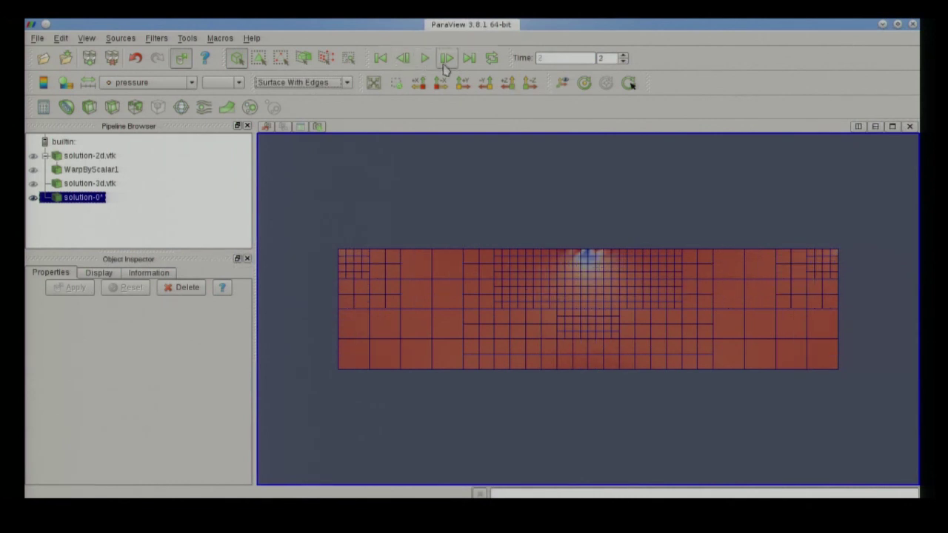
{"action": "left_click", "coordinate": [445, 60]}
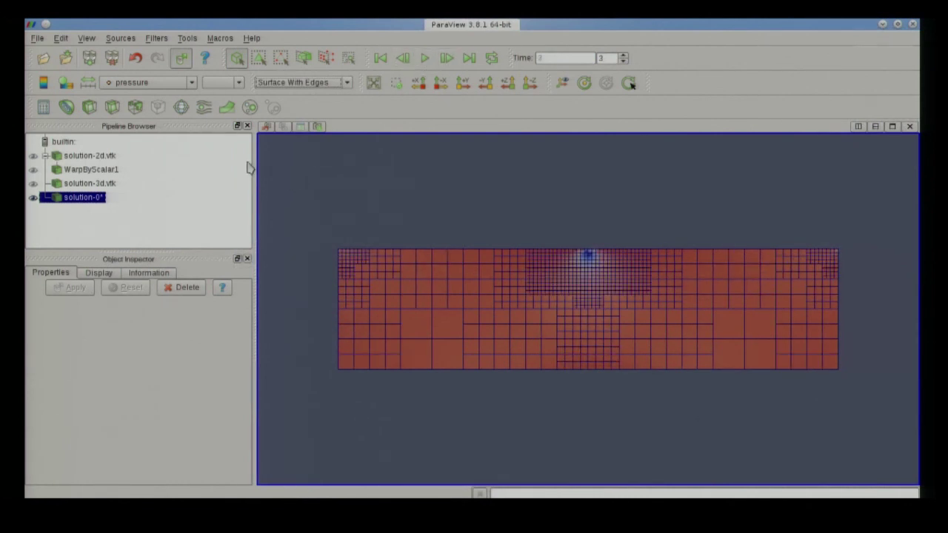
{"action": "left_click", "coordinate": [162, 82]}
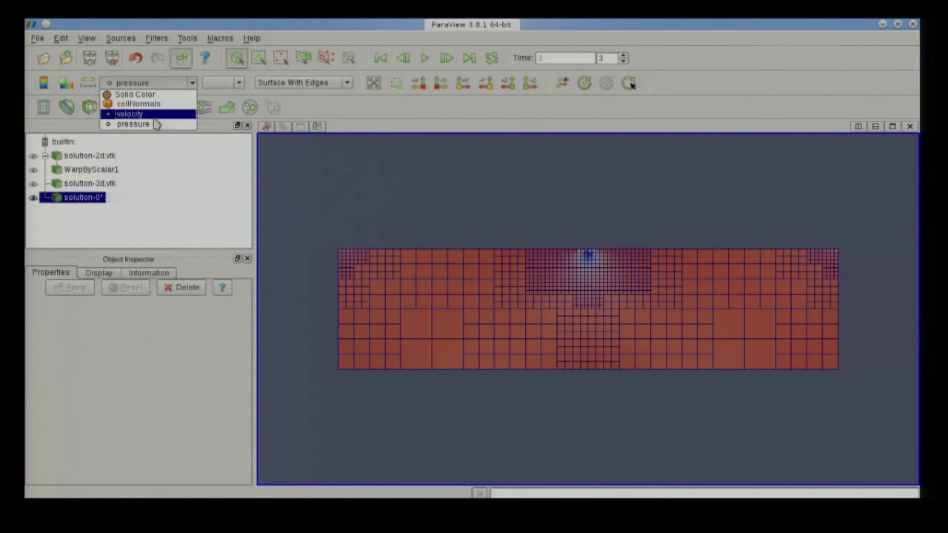
{"action": "left_click", "coordinate": [154, 124]}
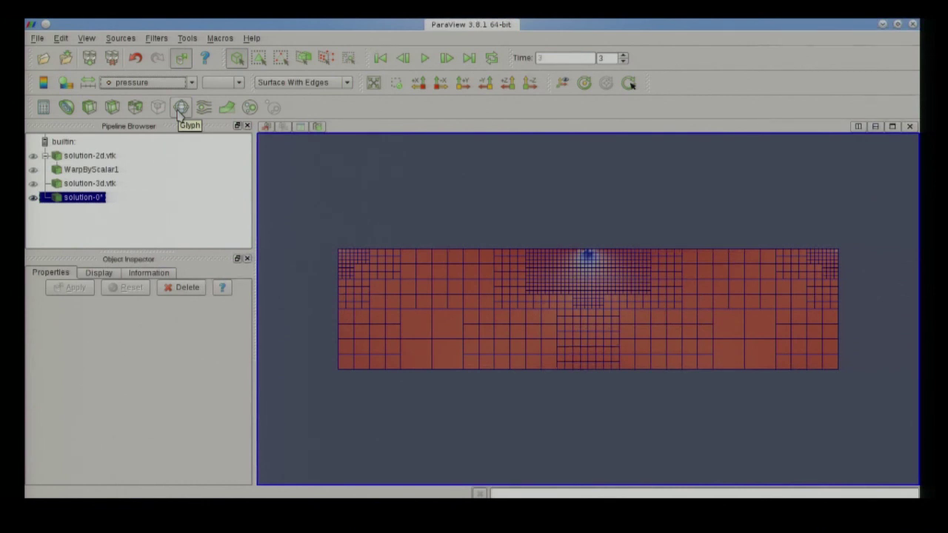
Add a Glyph filter to solution-0* with solid colouring and velocity as the vectors.
{"action": "left_click", "coordinate": [181, 108]}
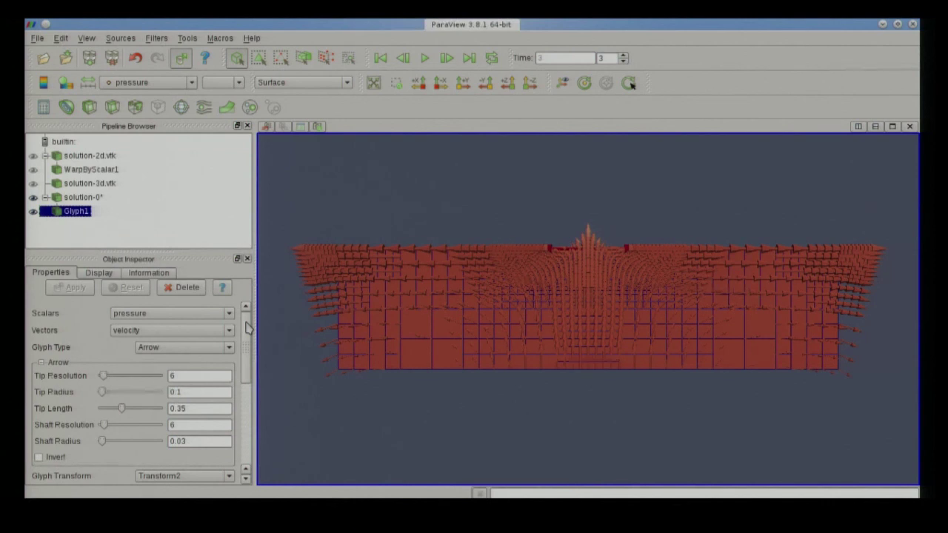
{"action": "left_click", "coordinate": [159, 87]}
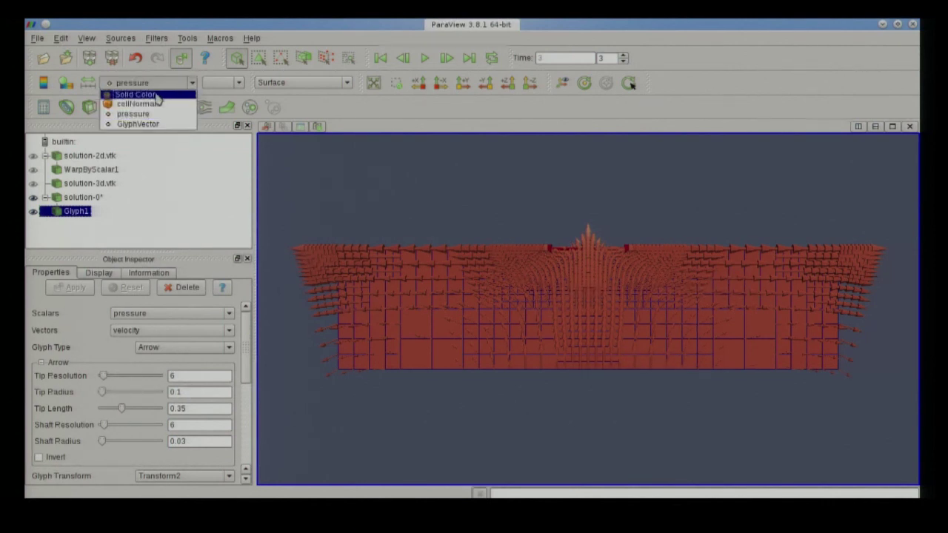
{"action": "left_click", "coordinate": [141, 95]}
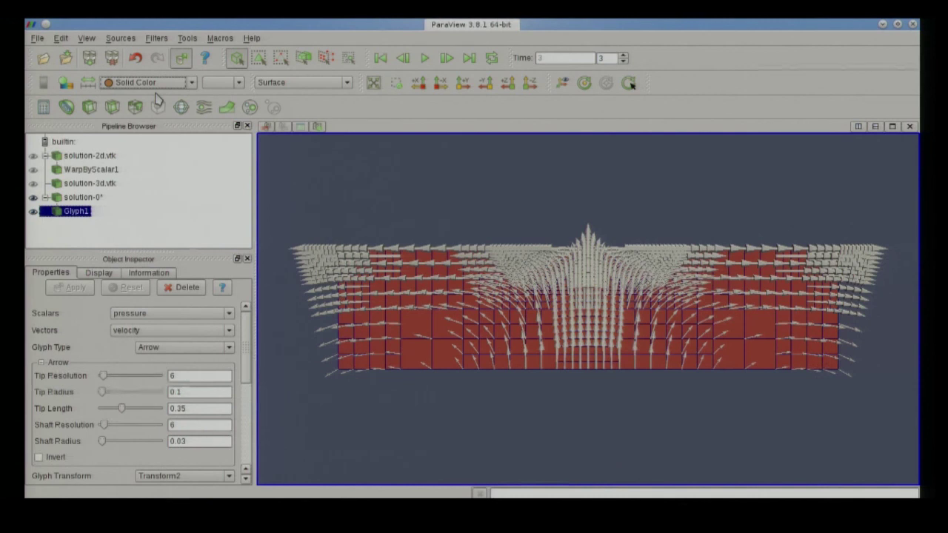
{"action": "left_click", "coordinate": [207, 331]}
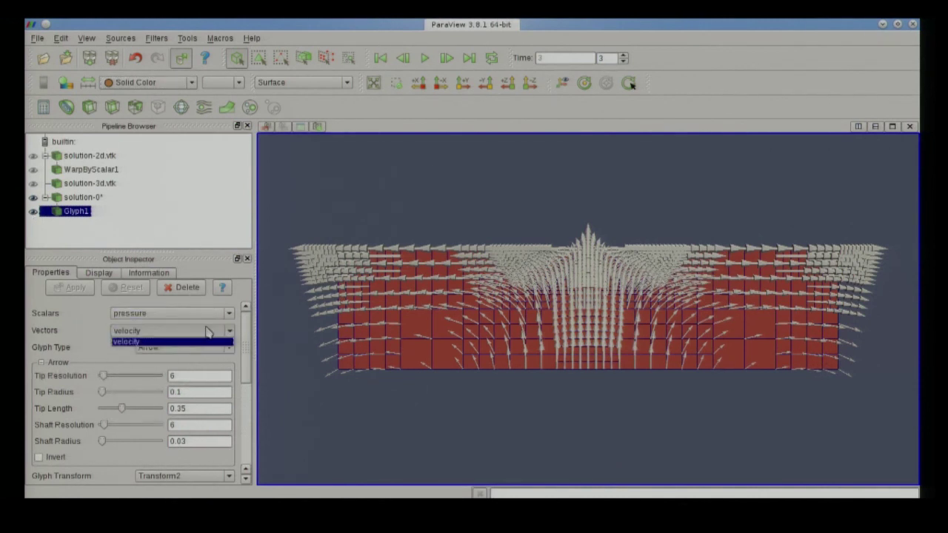
{"action": "left_click", "coordinate": [207, 331]}
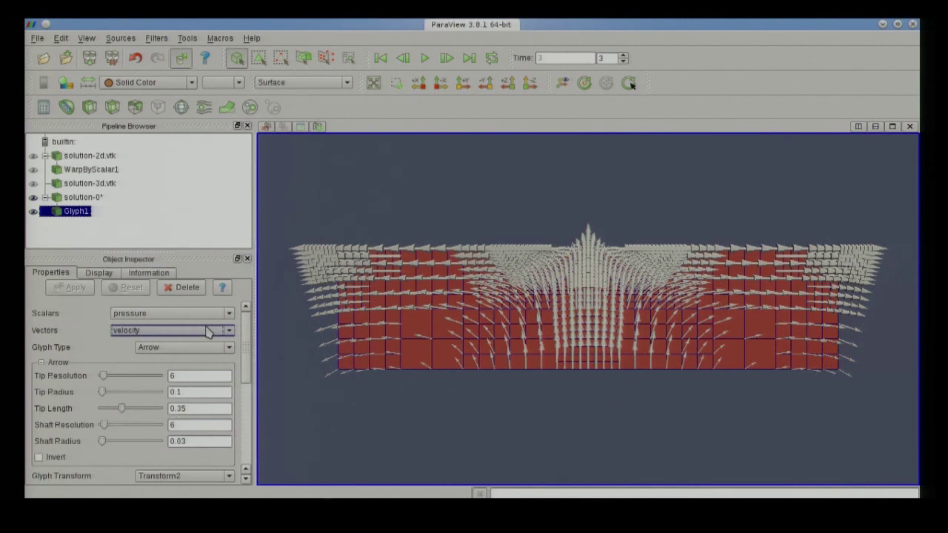
{"action": "left_click", "coordinate": [207, 331]}
{"action": "left_click", "coordinate": [198, 338]}
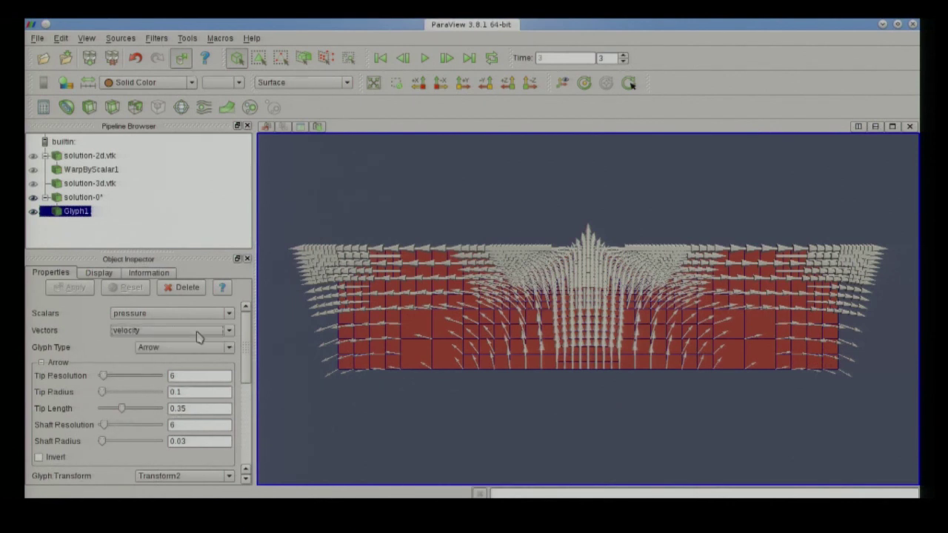
Make the glyphs 2D Glyph shapes in Random Mode with at most 500 points.
{"action": "left_click", "coordinate": [204, 348]}
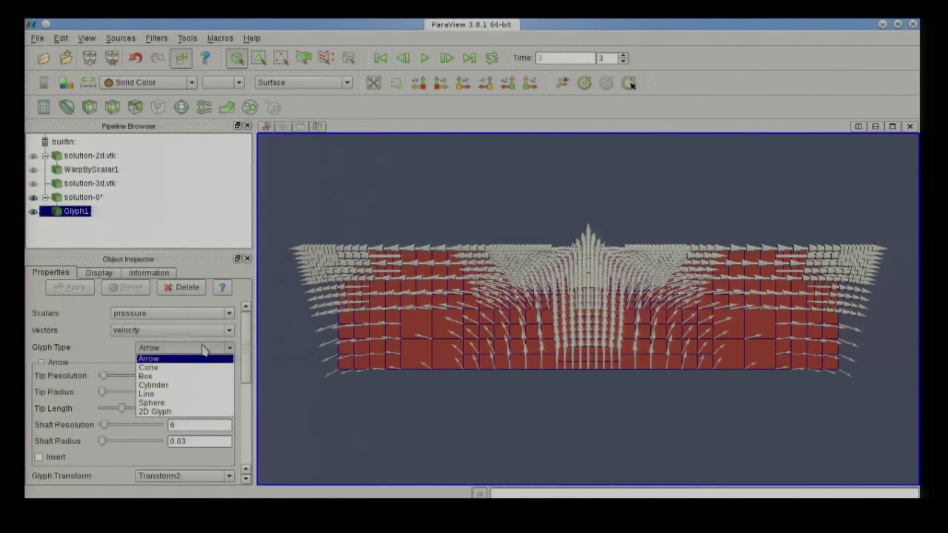
{"action": "left_click", "coordinate": [158, 412]}
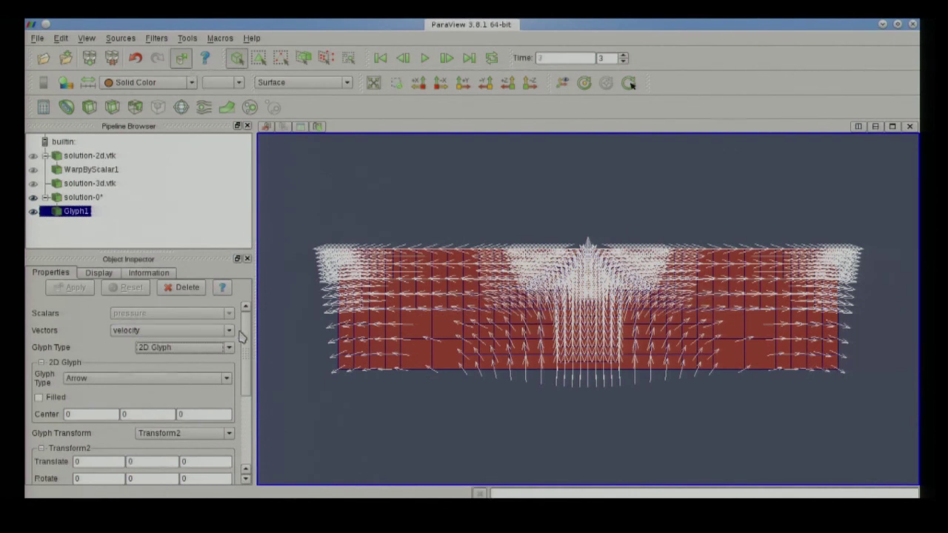
{"action": "scroll", "coordinate": [246, 341], "scroll_direction": "down", "scroll_amount": 3}
{"action": "scroll", "coordinate": [247, 361], "scroll_direction": "down", "scroll_amount": 1}
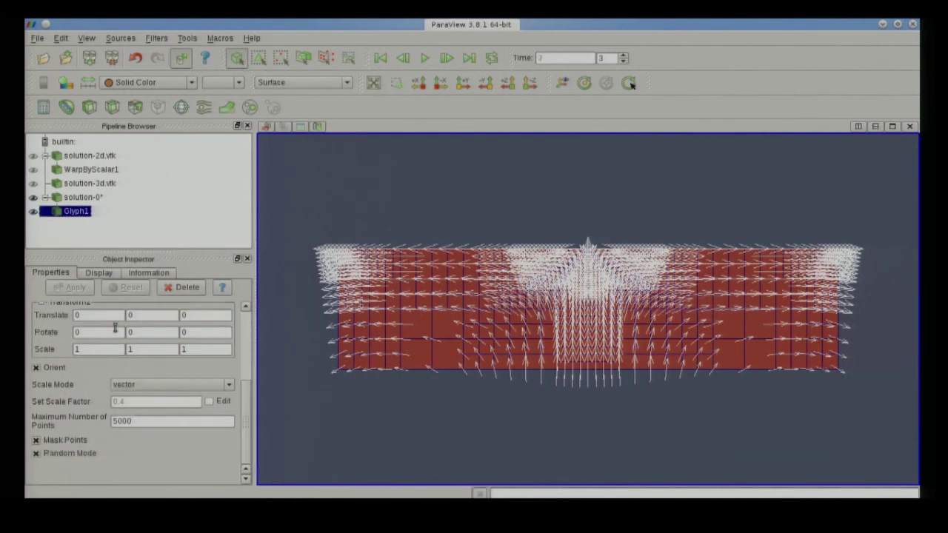
{"action": "left_click", "coordinate": [100, 461]}
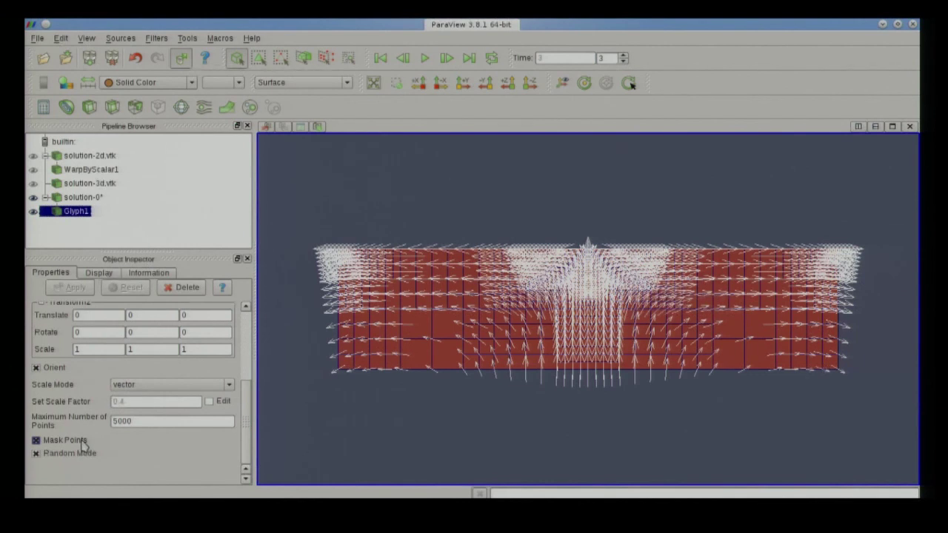
{"action": "left_click", "coordinate": [157, 422]}
{"action": "key", "text": "BackSpace"}
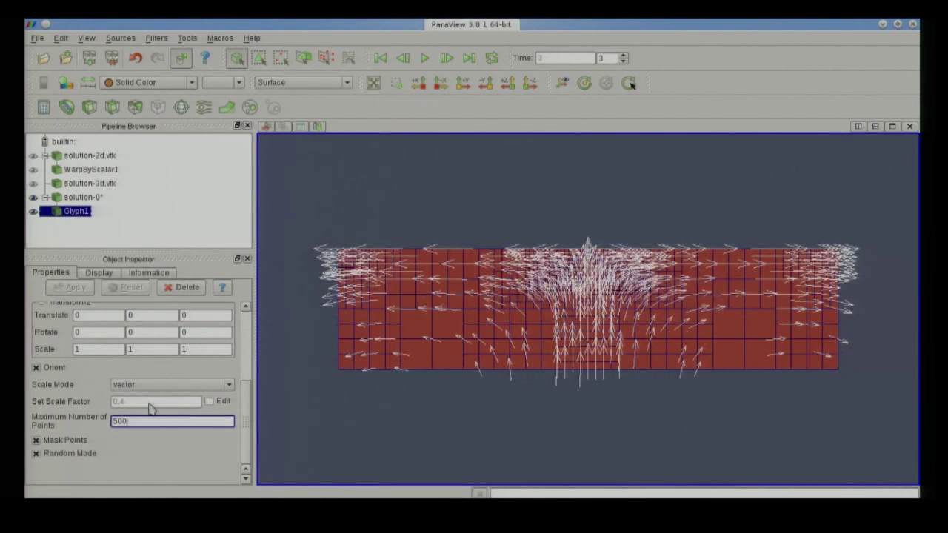
{"action": "left_click", "coordinate": [156, 349]}
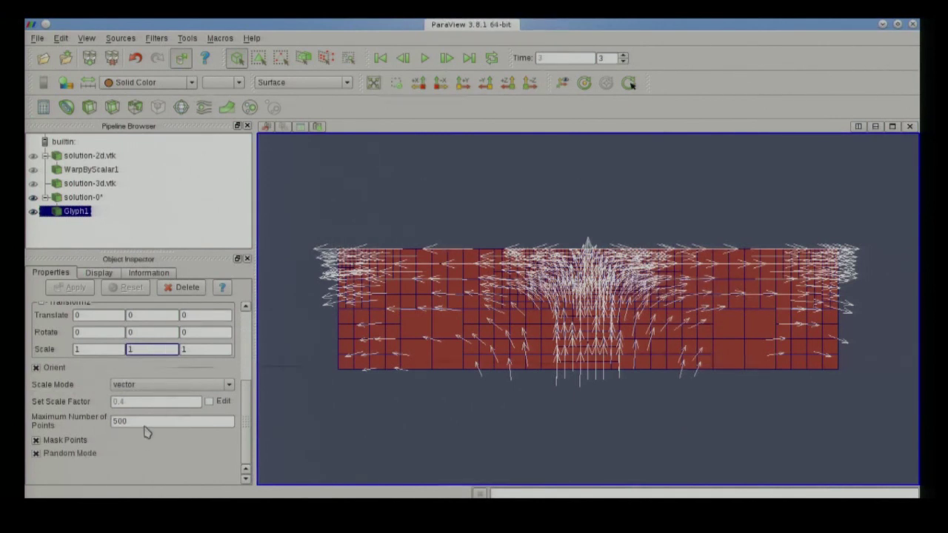
Hide Glyph1 and select solution-0* in the Pipeline Browser.
{"action": "scroll", "coordinate": [251, 334], "scroll_direction": "up", "scroll_amount": 5}
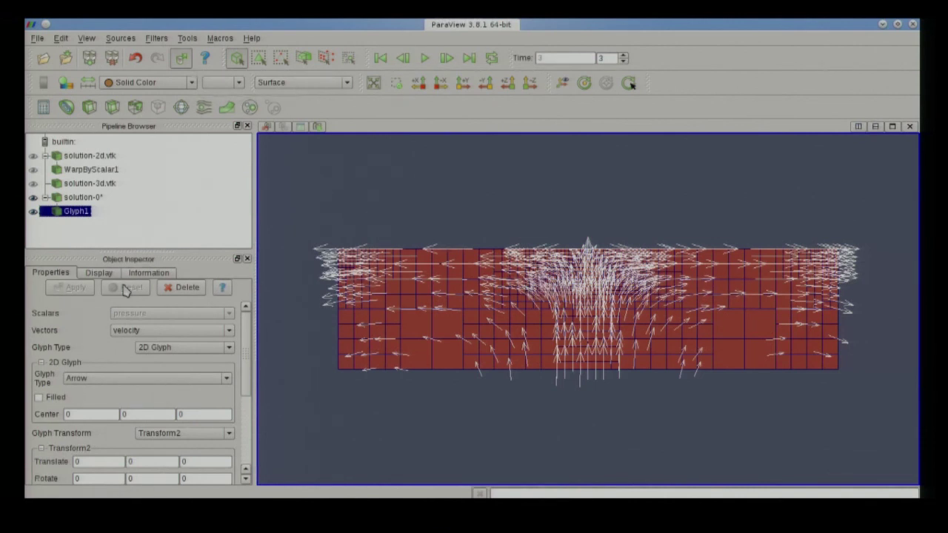
{"action": "left_click", "coordinate": [32, 211]}
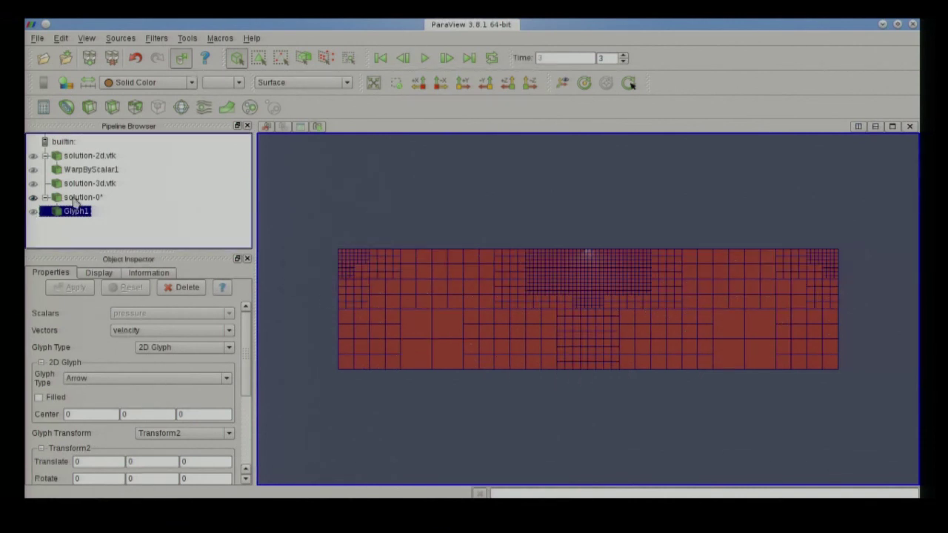
{"action": "left_click", "coordinate": [77, 198]}
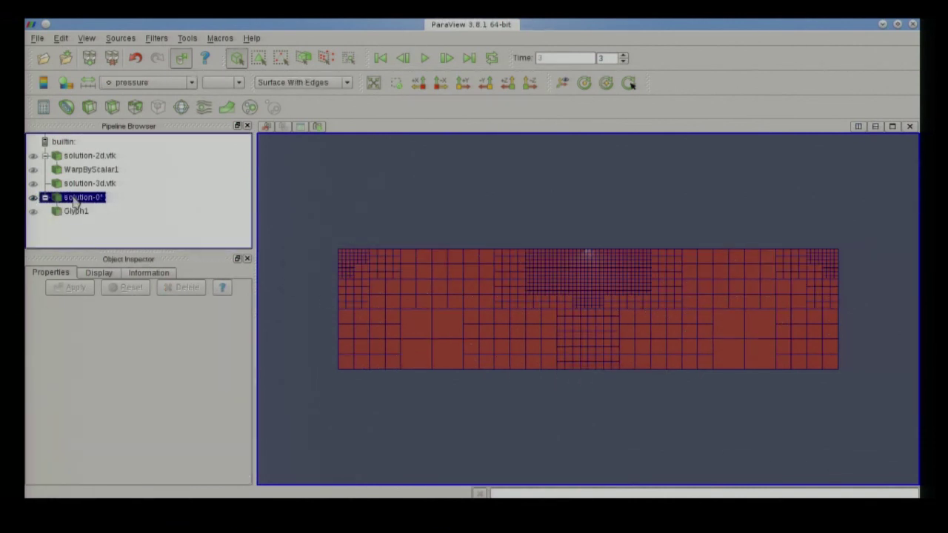
Add a Stream Tracer to solution-0* seeded by a Line Source, undoing an accidental endpoint drag.
{"action": "left_click", "coordinate": [206, 108]}
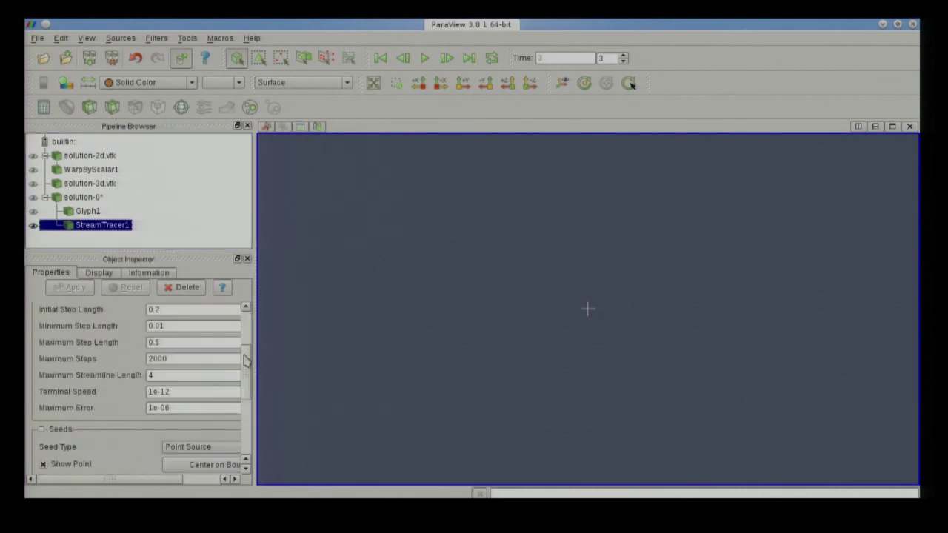
{"action": "scroll", "coordinate": [247, 359], "scroll_direction": "down", "scroll_amount": 3}
{"action": "scroll", "coordinate": [246, 359], "scroll_direction": "up", "scroll_amount": 1}
{"action": "left_click", "coordinate": [207, 338]}
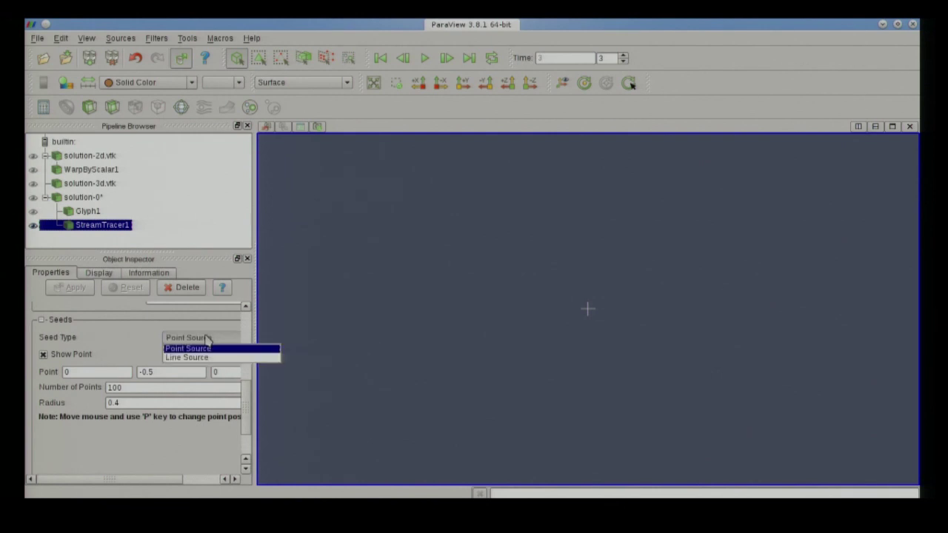
{"action": "left_click", "coordinate": [188, 357]}
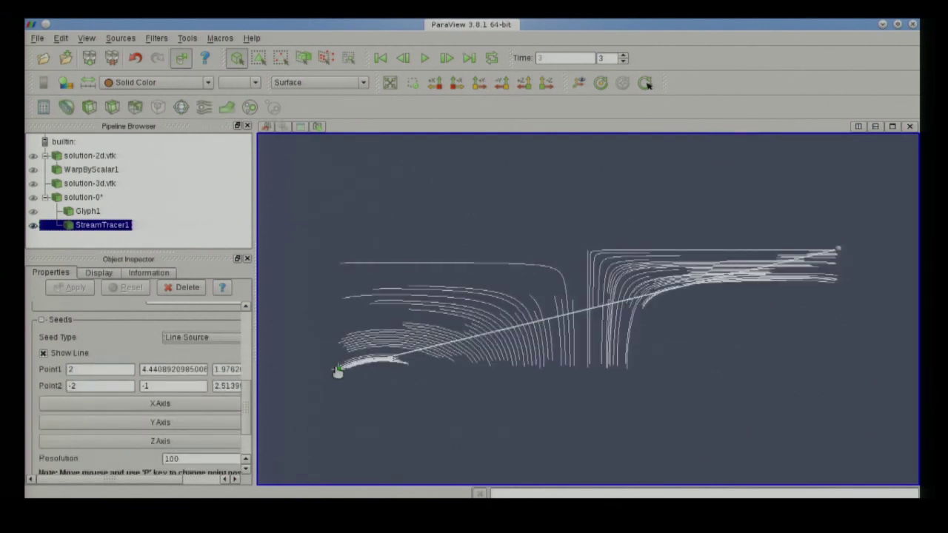
{"action": "left_click_drag", "start_coordinate": [337, 368], "coordinate": [405, 346]}
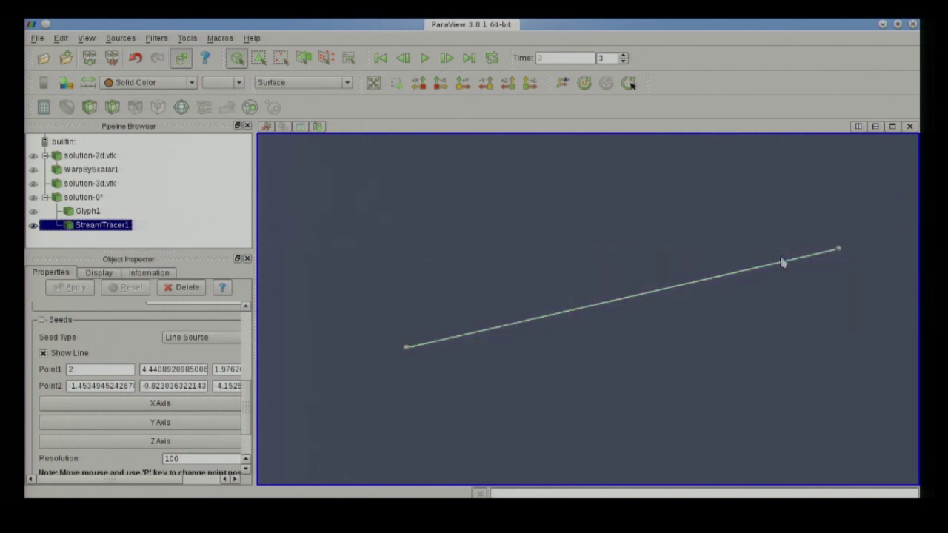
{"action": "left_click", "coordinate": [61, 38]}
{"action": "left_click", "coordinate": [82, 52]}
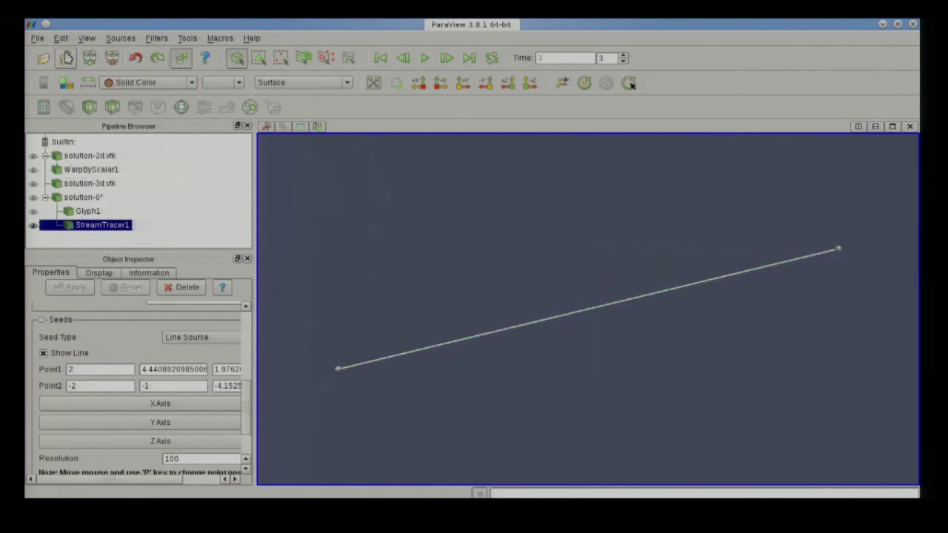
Show solution-0* again and set the seed line's Point2 Z to 0, then apply.
{"action": "left_click", "coordinate": [32, 198]}
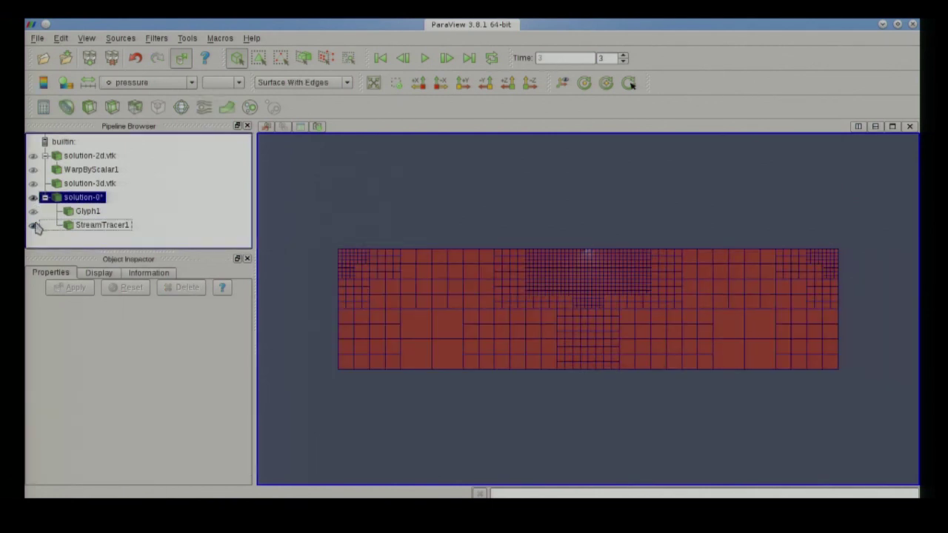
{"action": "left_click", "coordinate": [93, 225]}
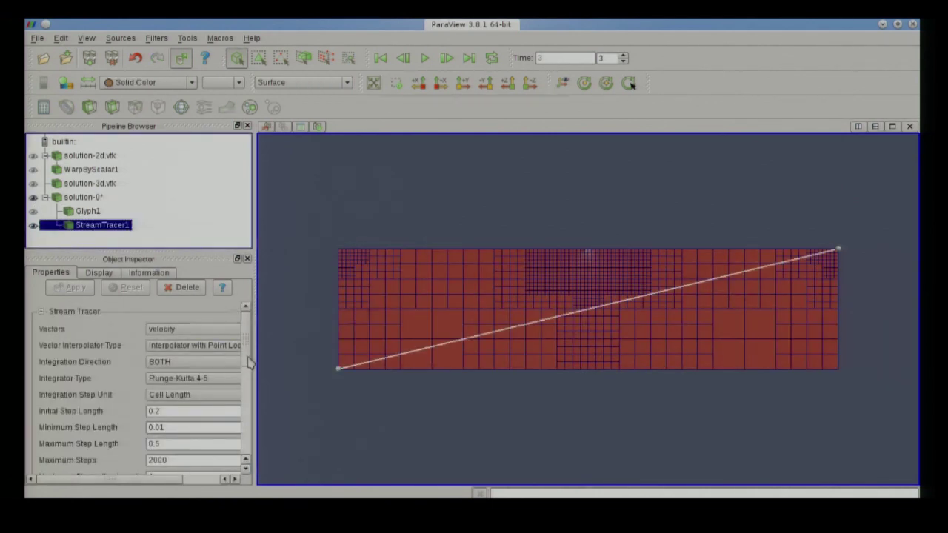
{"action": "left_click_drag", "start_coordinate": [251, 363], "coordinate": [256, 442]}
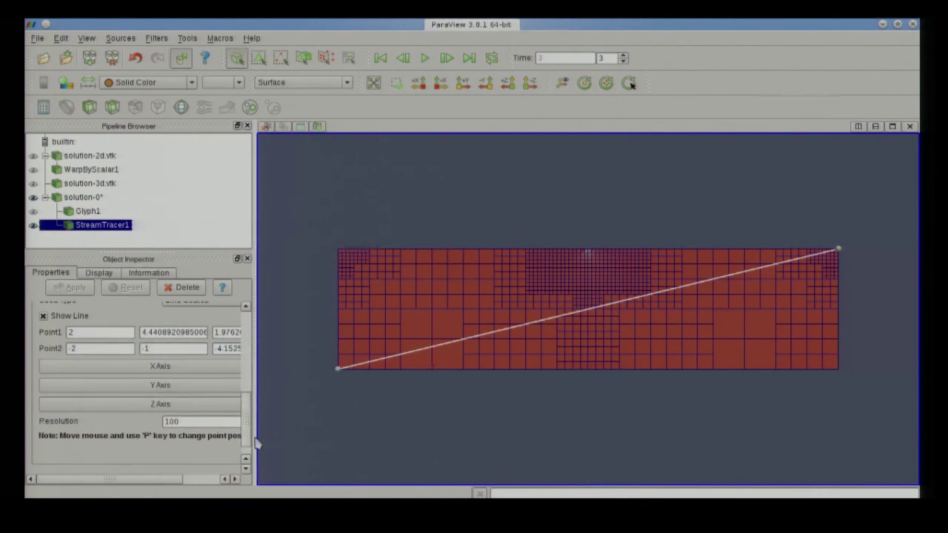
{"action": "double_click", "coordinate": [224, 331]}
{"action": "key", "text": "Tab"}
{"action": "key", "text": "Tab"}
{"action": "key", "text": "Tab"}
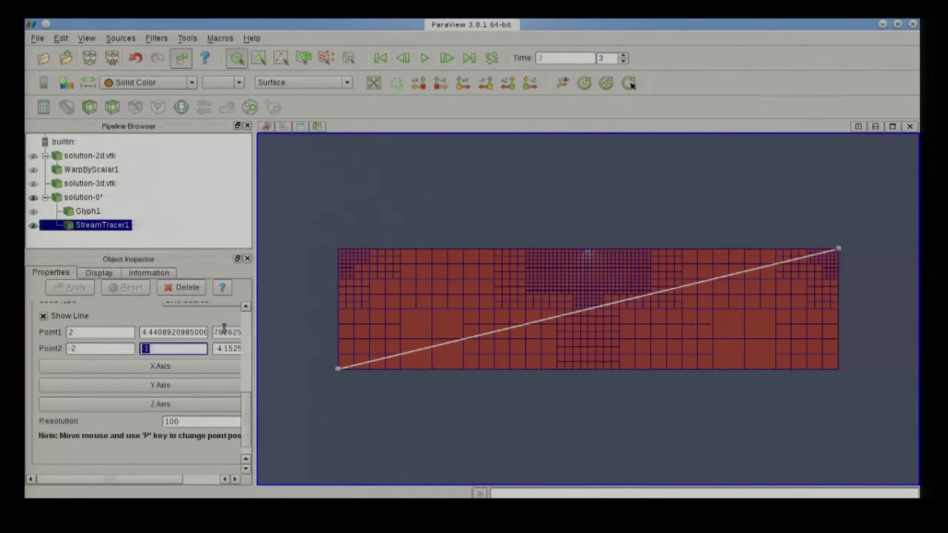
{"action": "type", "text": "0"}
{"action": "key", "text": "Return"}
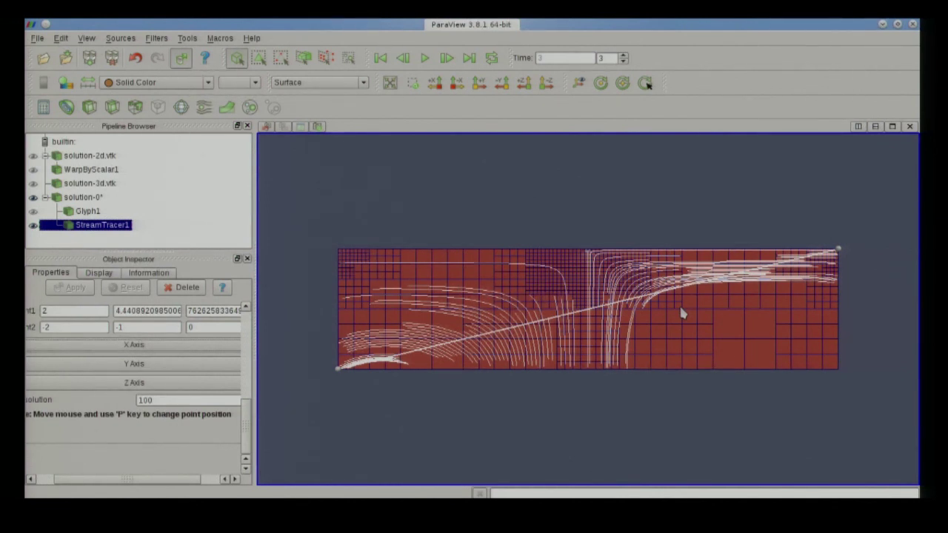
{"action": "left_click_drag", "start_coordinate": [128, 480], "coordinate": [71, 480]}
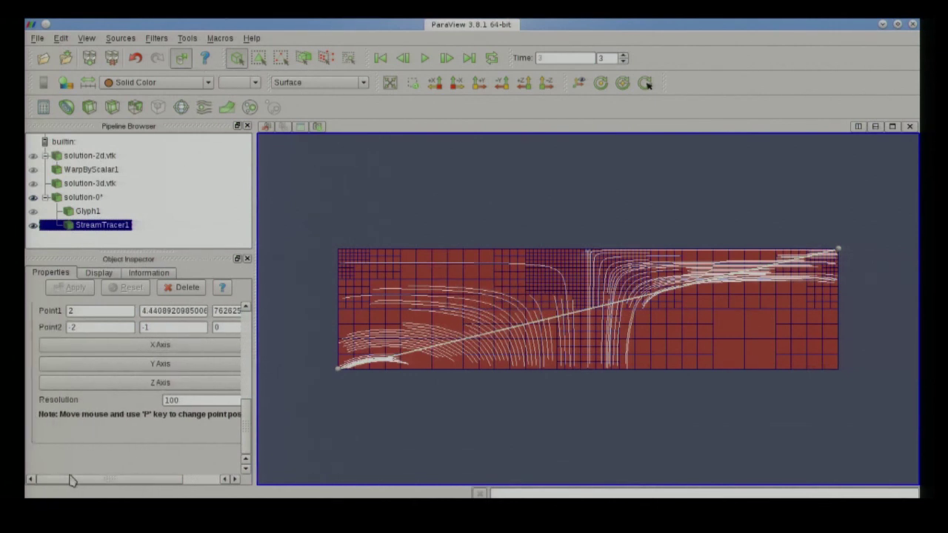
Hide StreamTracer1 and Glyph1, leaving solution-0* selected and coloured by pressure.
{"action": "left_click", "coordinate": [33, 225]}
{"action": "left_click", "coordinate": [33, 211]}
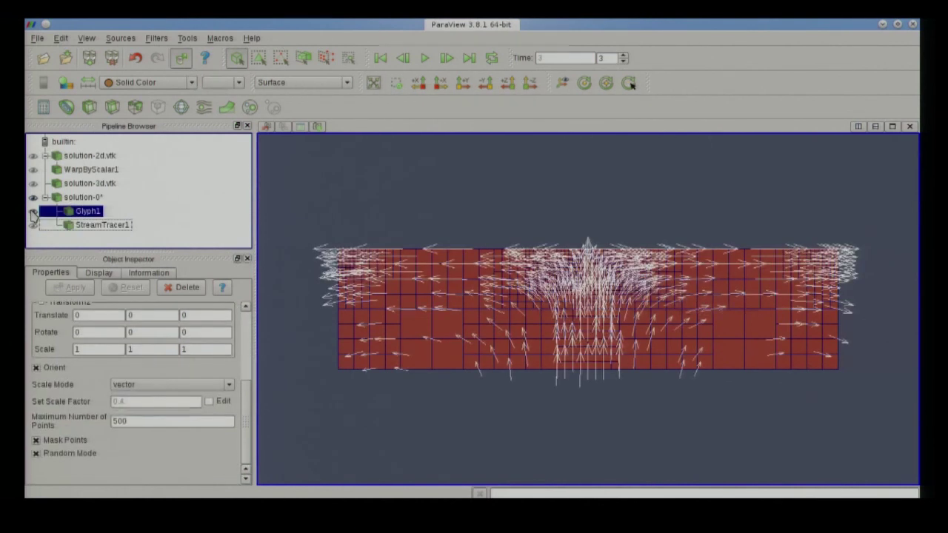
{"action": "left_click", "coordinate": [79, 202]}
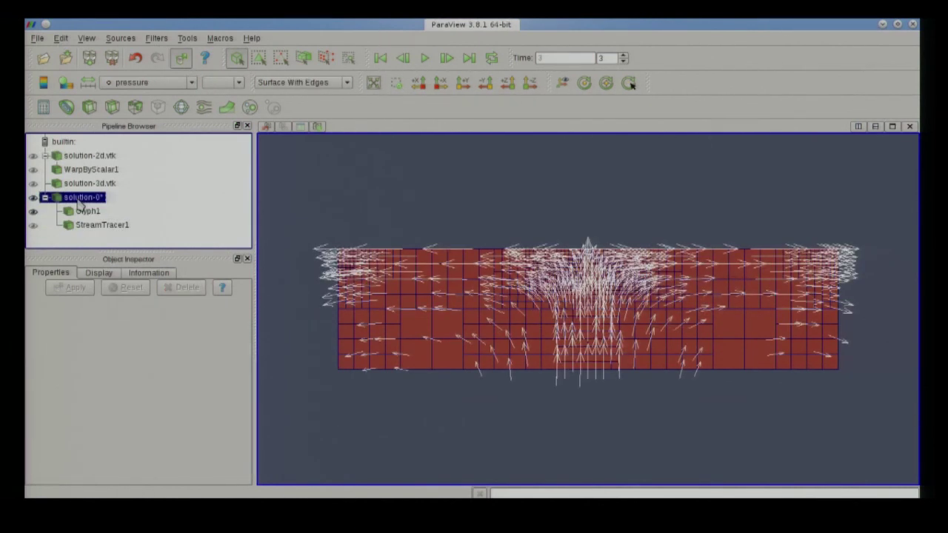
{"action": "left_click", "coordinate": [34, 211]}
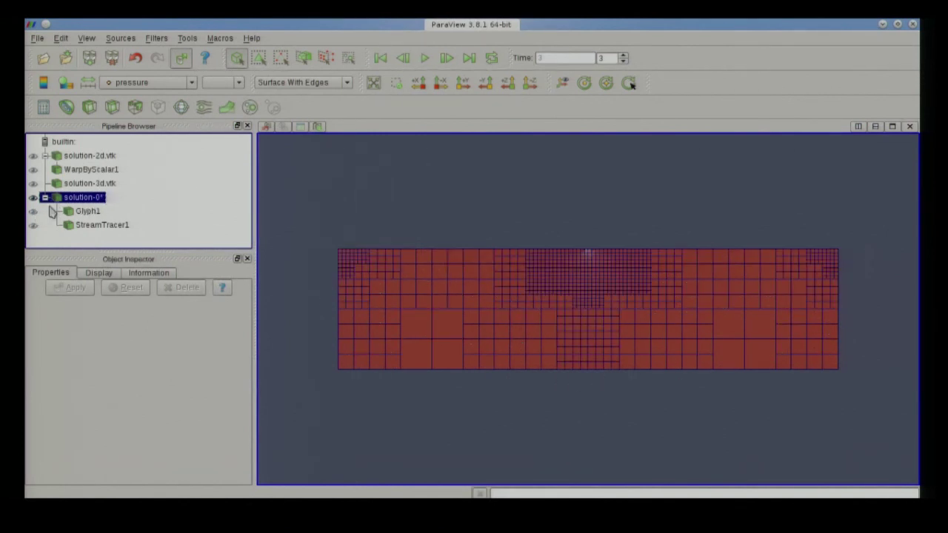
{"action": "left_click", "coordinate": [144, 82]}
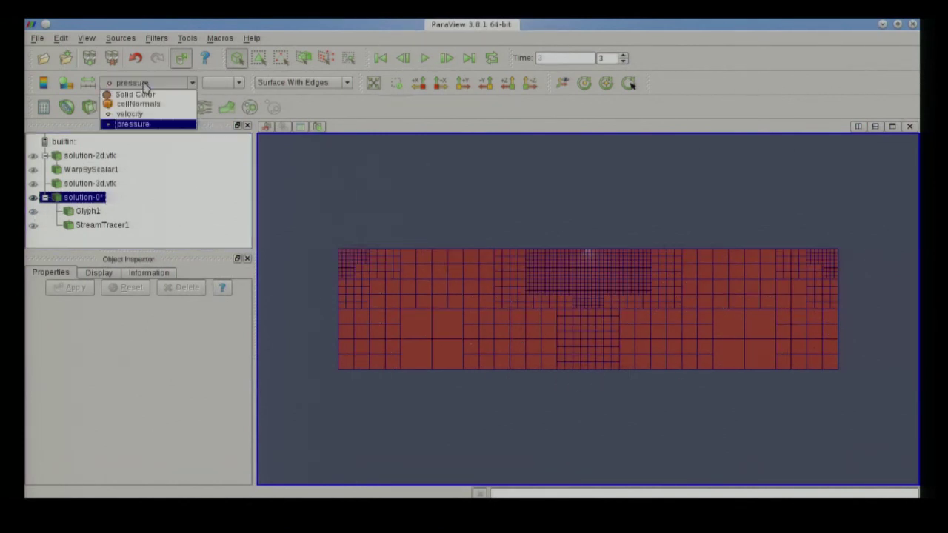
{"action": "left_click", "coordinate": [143, 124]}
Undock and redock the Pipeline Browser, then add a Calculator filter to solution-0*.
{"action": "double_click", "coordinate": [144, 127]}
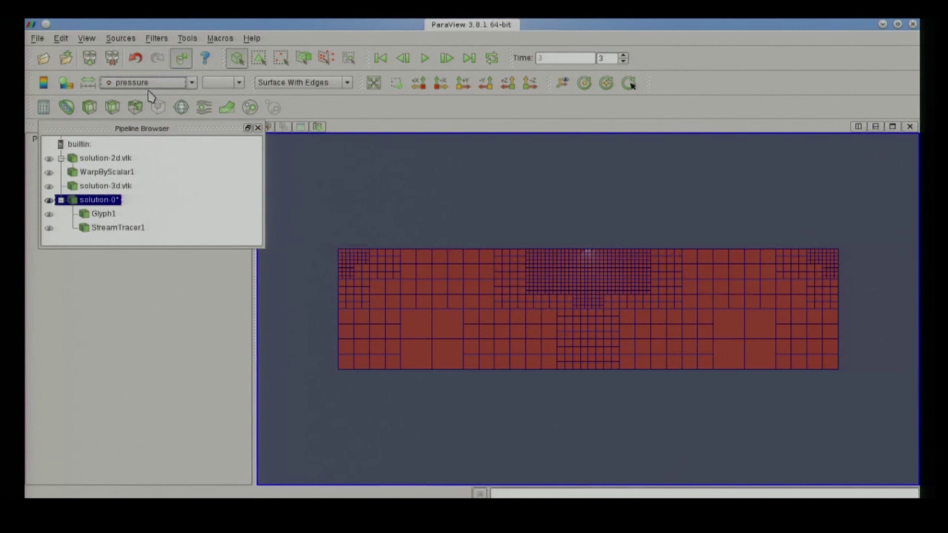
{"action": "double_click", "coordinate": [152, 131]}
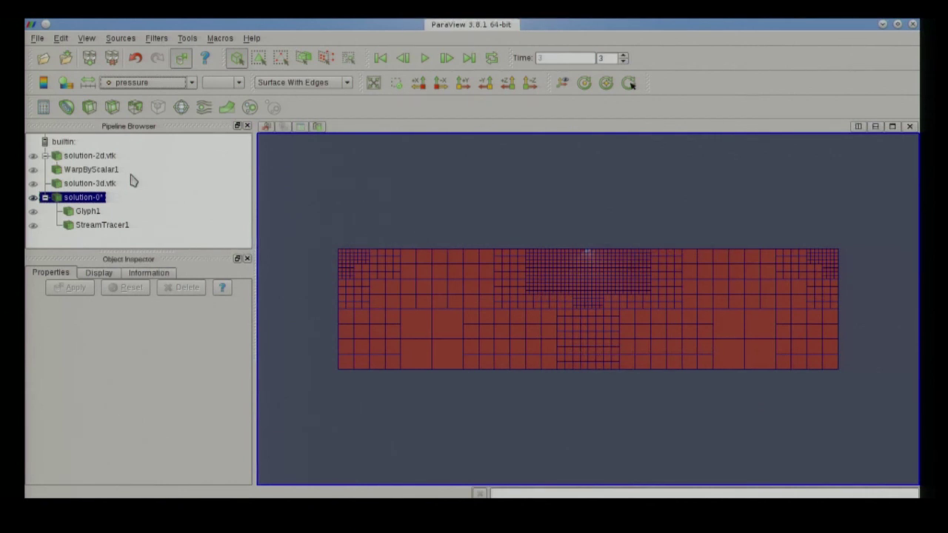
{"action": "left_click", "coordinate": [43, 108]}
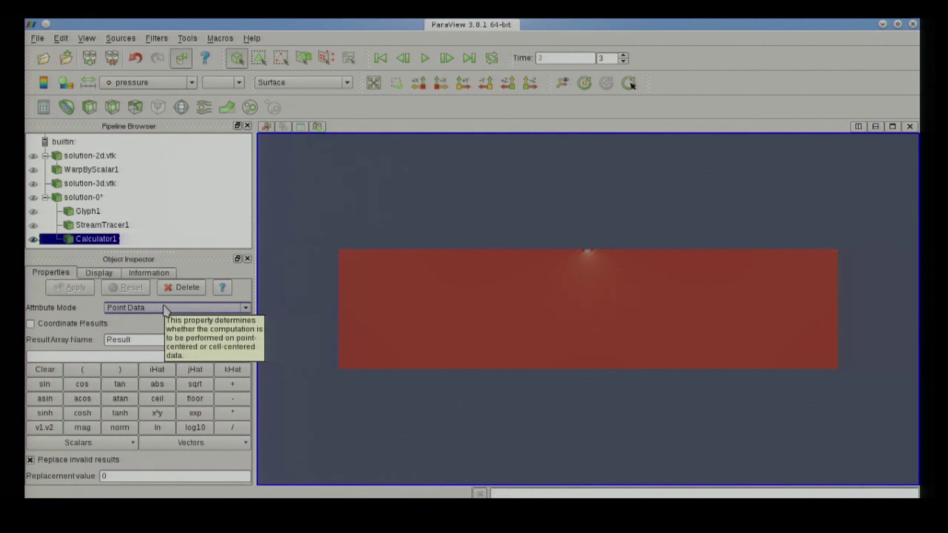
Set Calculator1's expression to the pressure scalar array.
{"action": "left_click", "coordinate": [142, 340]}
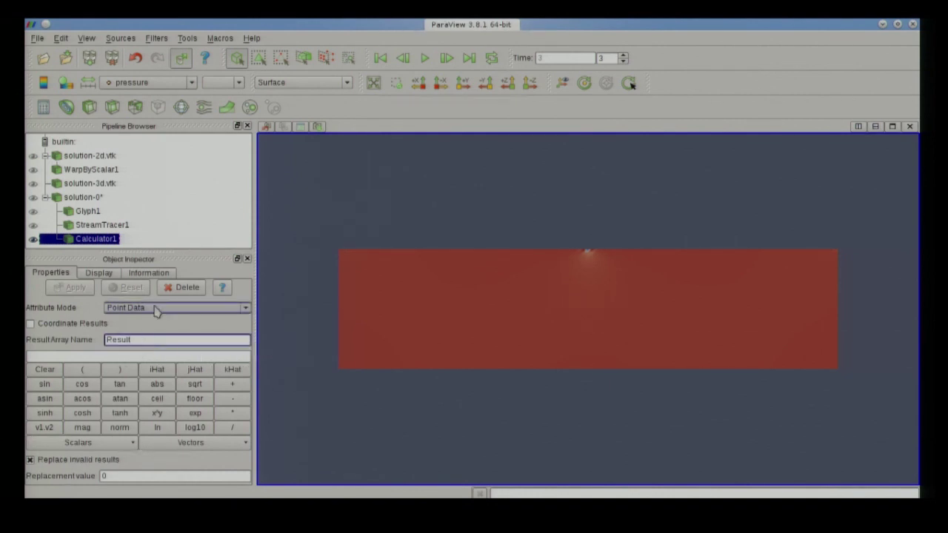
{"action": "left_click", "coordinate": [139, 356]}
{"action": "left_click", "coordinate": [100, 443]}
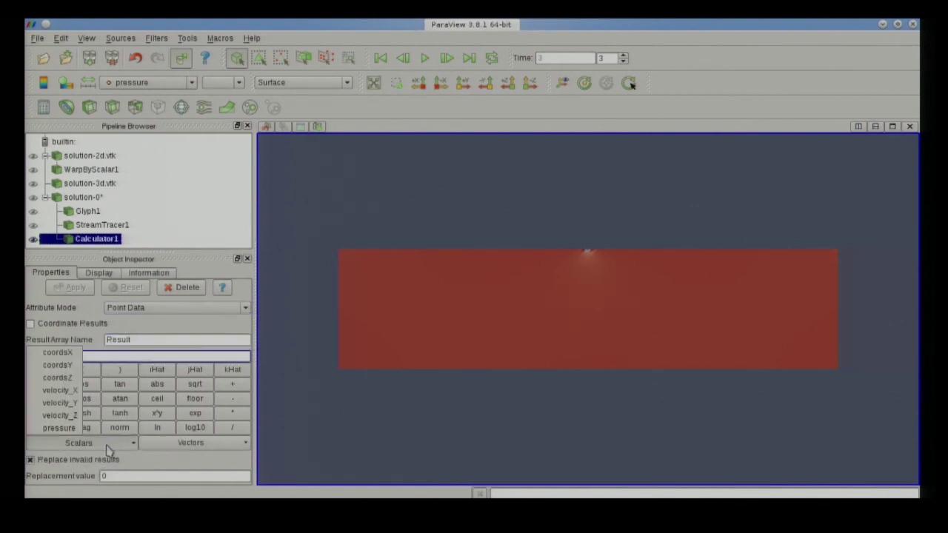
{"action": "left_click", "coordinate": [59, 429]}
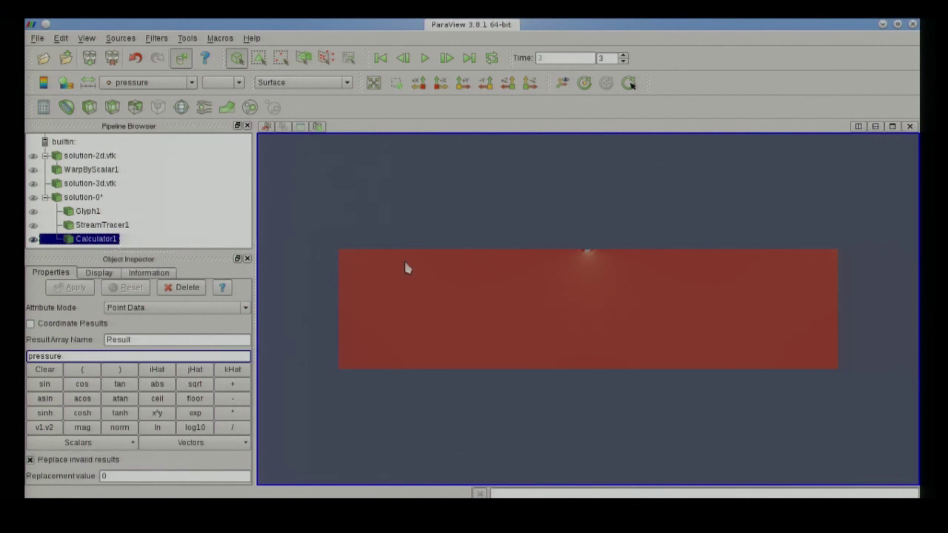
Translate Calculator1's display by 1.2 in Y and reselect solution-0*.
{"action": "left_click", "coordinate": [107, 275]}
{"action": "scroll", "coordinate": [239, 426], "scroll_direction": "down", "scroll_amount": 10}
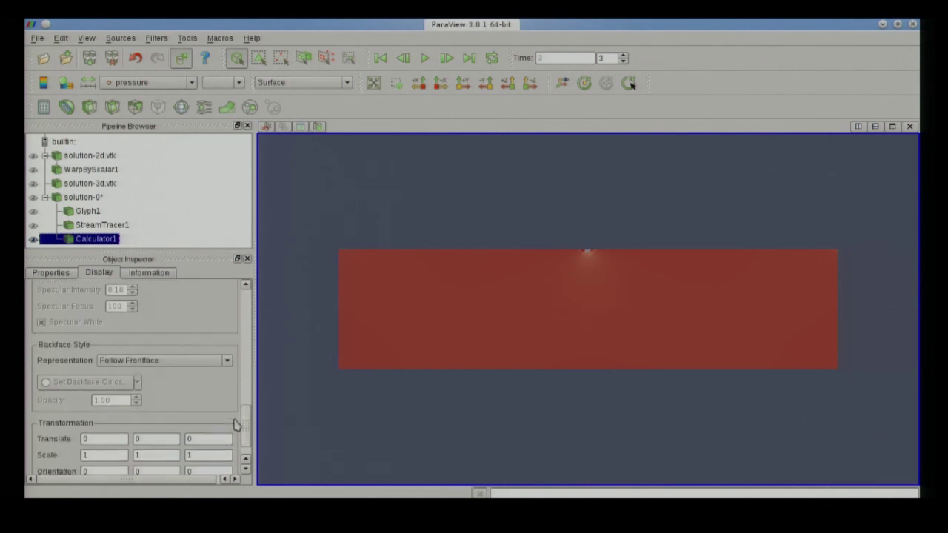
{"action": "double_click", "coordinate": [155, 407]}
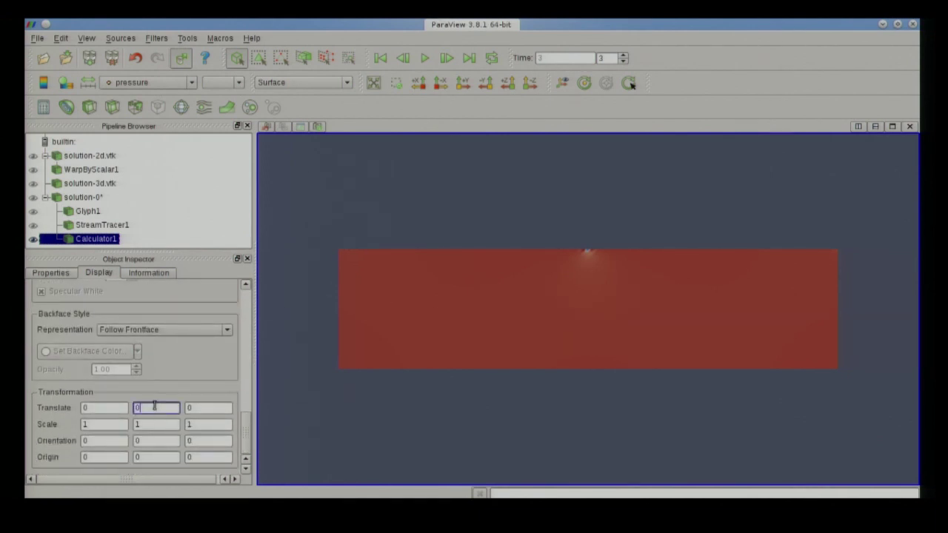
{"action": "type", "text": "1.2"}
{"action": "key", "text": "Tab"}
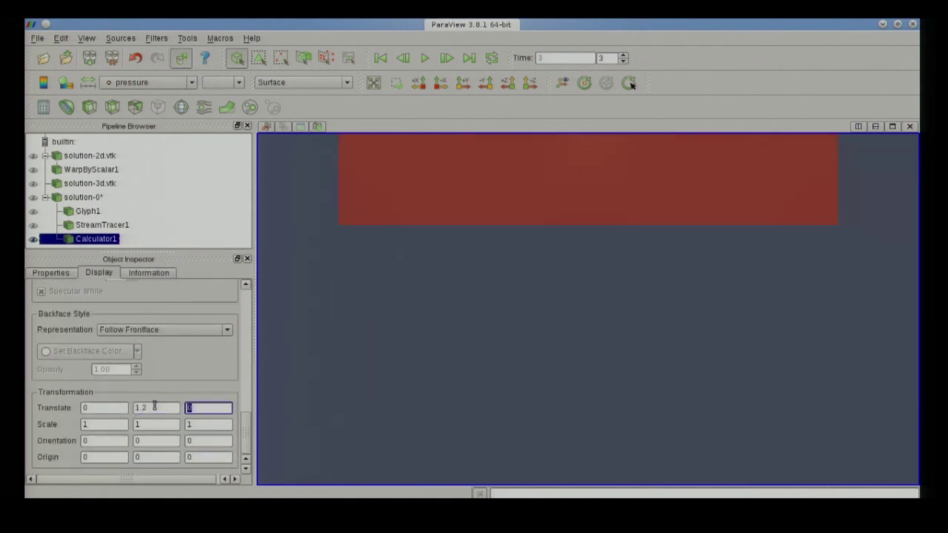
{"action": "left_click", "coordinate": [33, 197]}
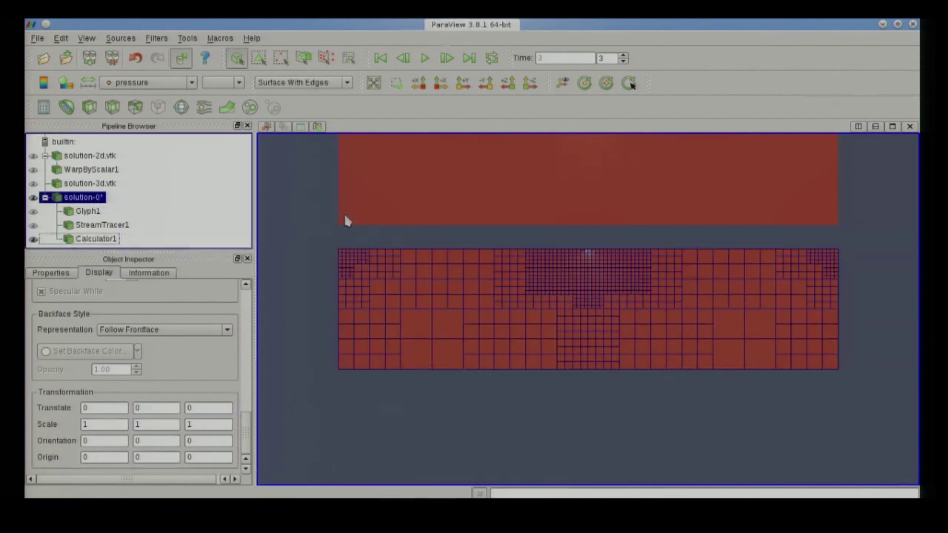
Fit both objects into the view and colour solution-0* by velocity.
{"action": "left_click", "coordinate": [373, 82]}
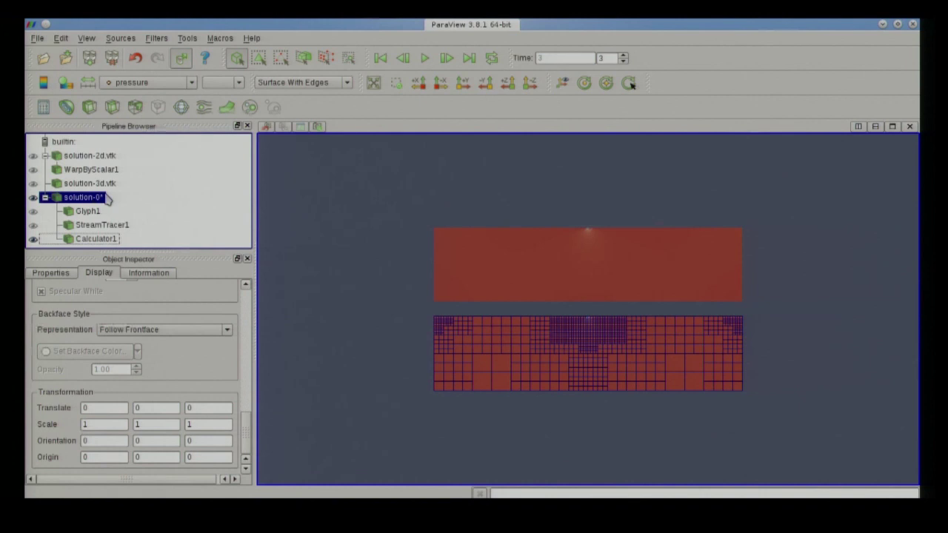
{"action": "left_click", "coordinate": [133, 83]}
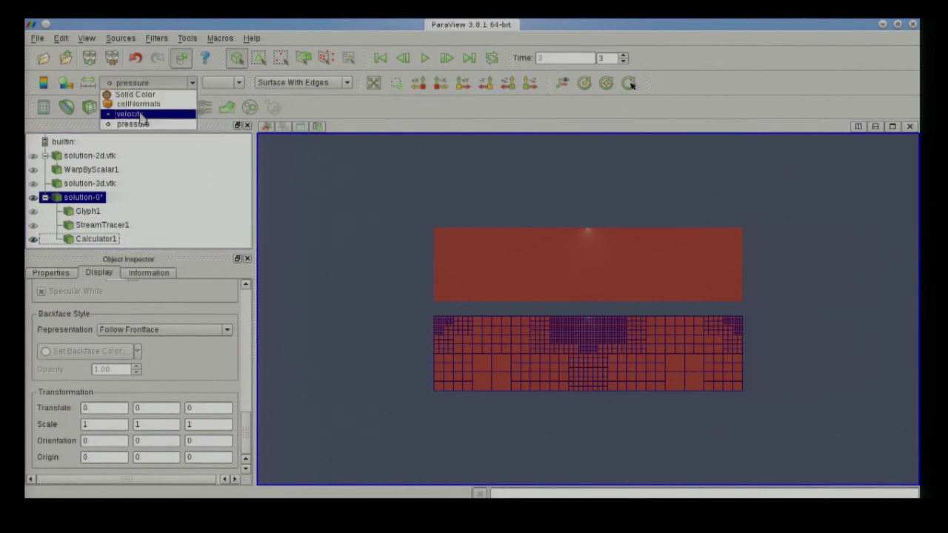
{"action": "left_click", "coordinate": [141, 115]}
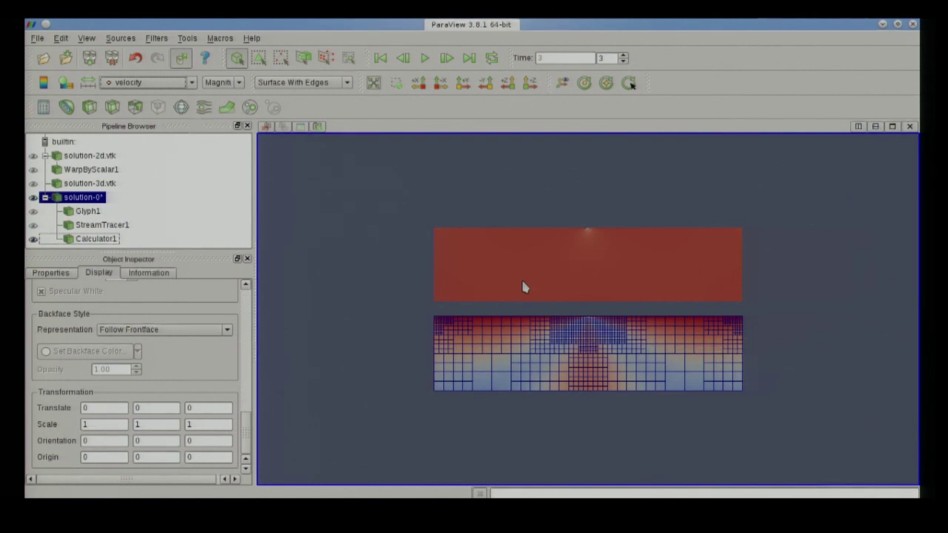
Hide and delete Calculator1, then delete StreamTracer1.
{"action": "left_click", "coordinate": [33, 239]}
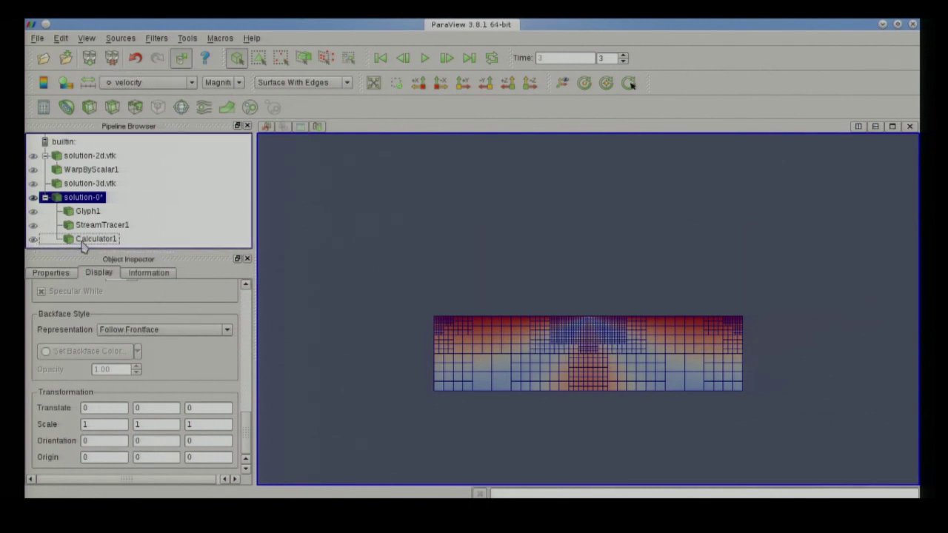
{"action": "left_click", "coordinate": [89, 238]}
{"action": "key", "text": "Delete"}
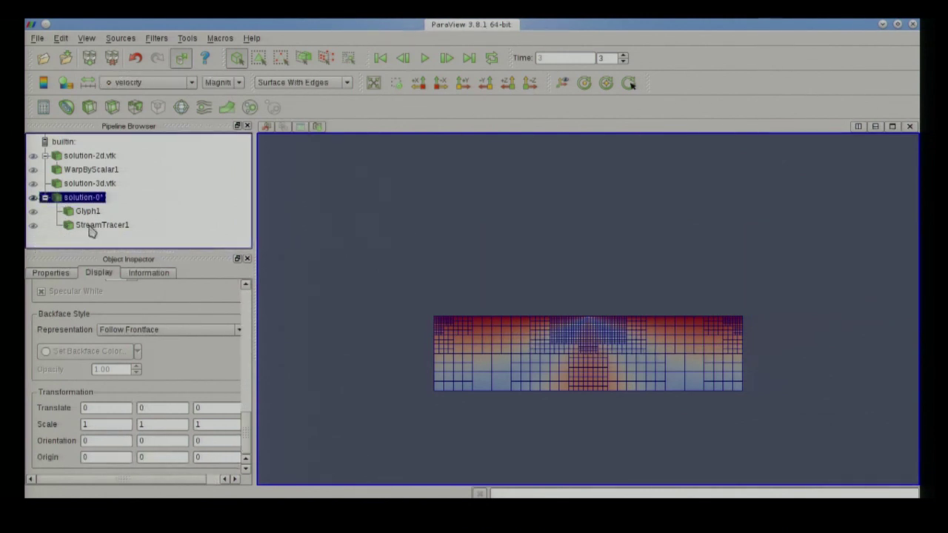
{"action": "left_click", "coordinate": [84, 226]}
{"action": "key", "text": "Delete"}
Delete Glyph1, solution-0*, solution-3d.vtk, WarpByScalar1 and the remaining 2D solution items.
{"action": "left_click", "coordinate": [81, 212]}
{"action": "key", "text": "Delete"}
{"action": "key", "text": "Delete"}
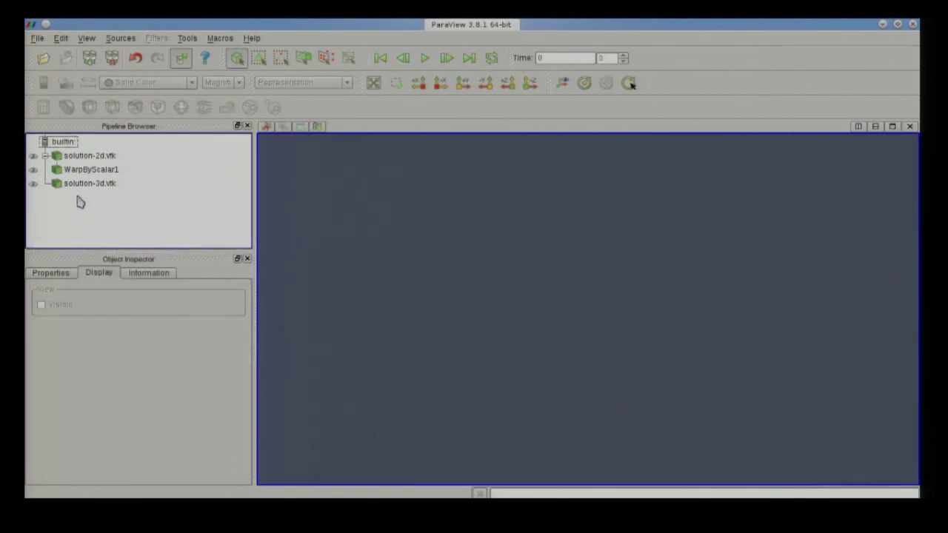
{"action": "left_click", "coordinate": [82, 185]}
{"action": "key", "text": "Delete"}
{"action": "left_click", "coordinate": [79, 170]}
{"action": "key", "text": "Delete"}
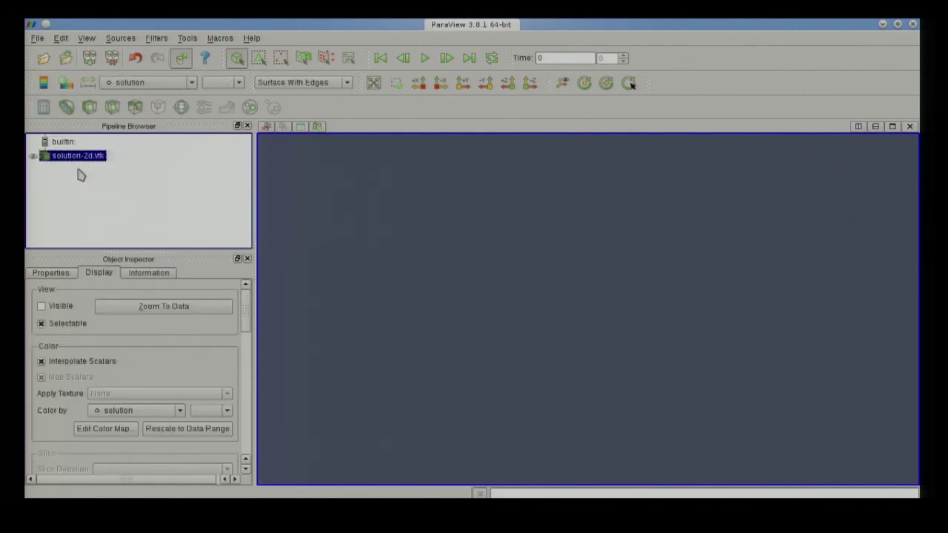
{"action": "key", "text": "Delete"}
Open the solution-*.vtk time series from the math-676/viz folder.
{"action": "right_click", "coordinate": [58, 142]}
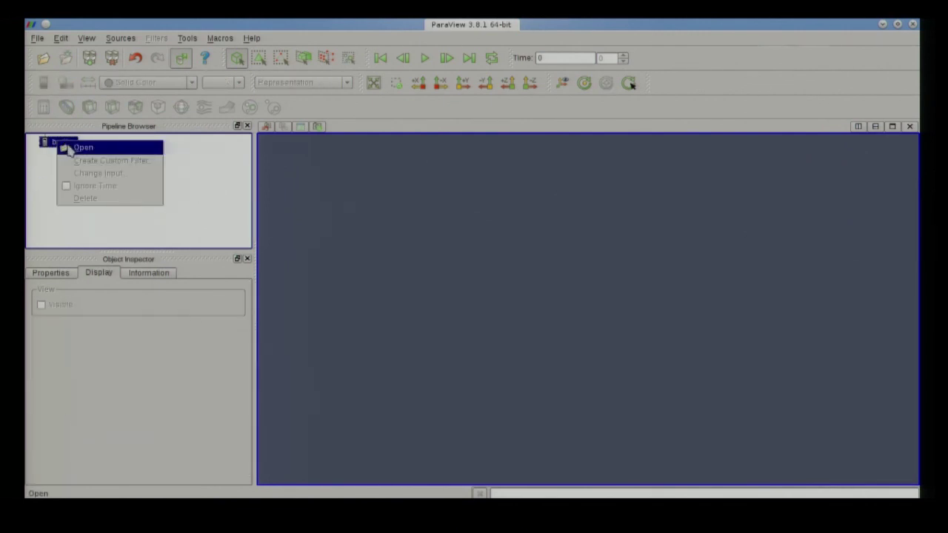
{"action": "left_click", "coordinate": [63, 148]}
{"action": "left_click", "coordinate": [658, 153]}
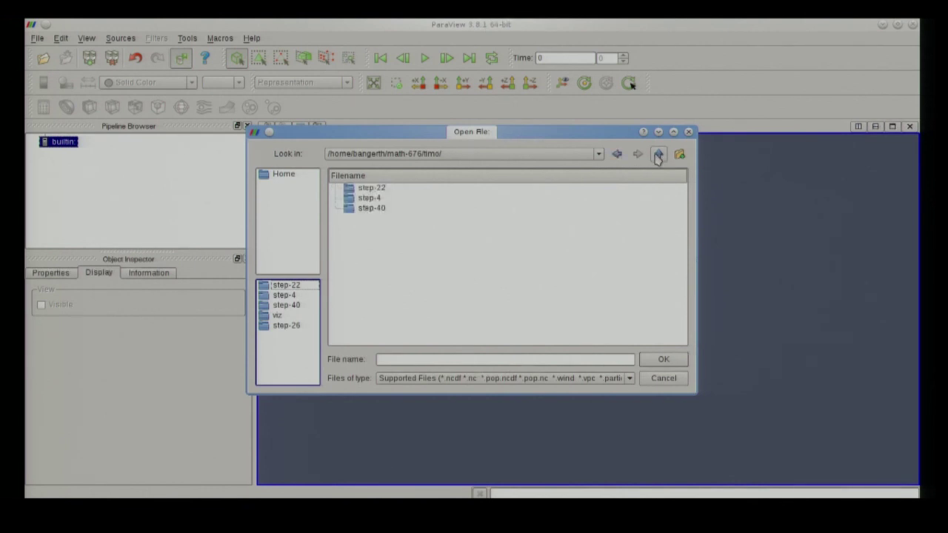
{"action": "left_click", "coordinate": [658, 153]}
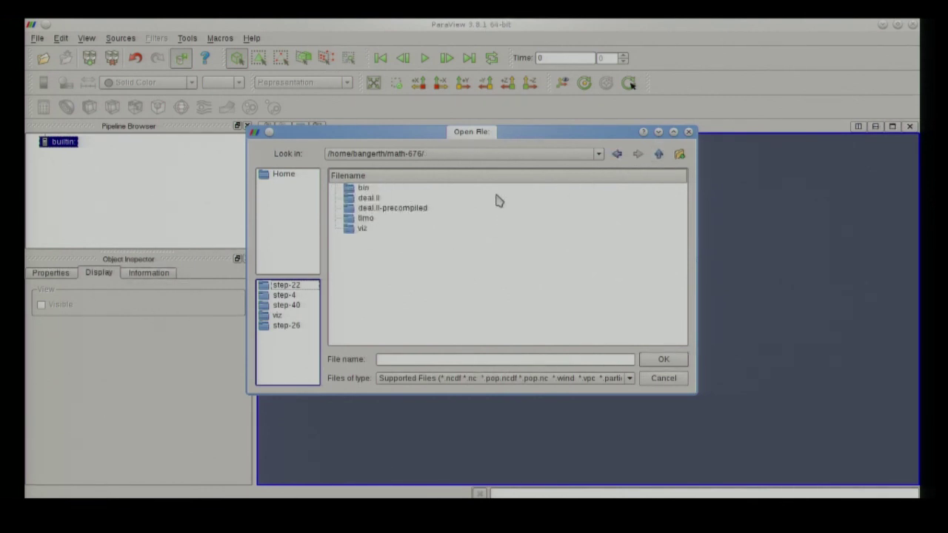
{"action": "left_click", "coordinate": [363, 229]}
{"action": "double_click", "coordinate": [364, 230]}
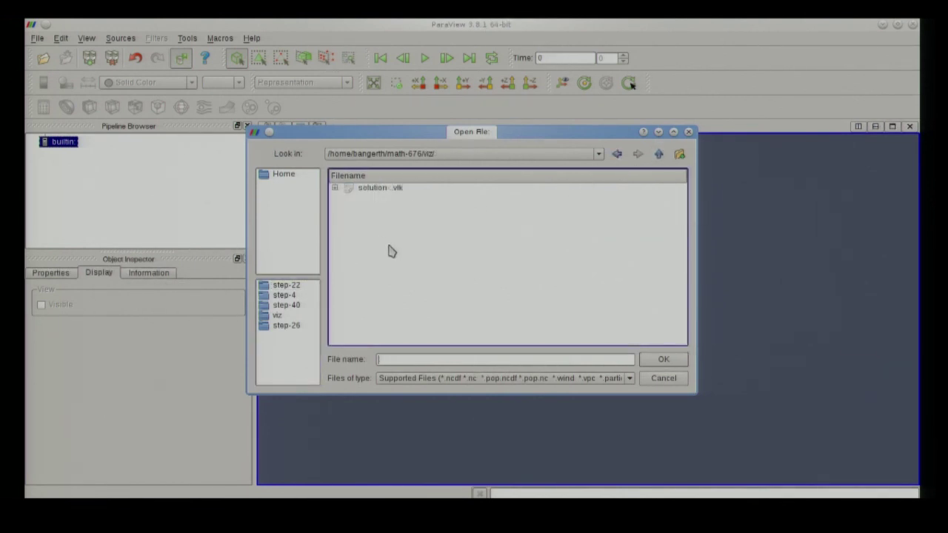
{"action": "left_click", "coordinate": [335, 188]}
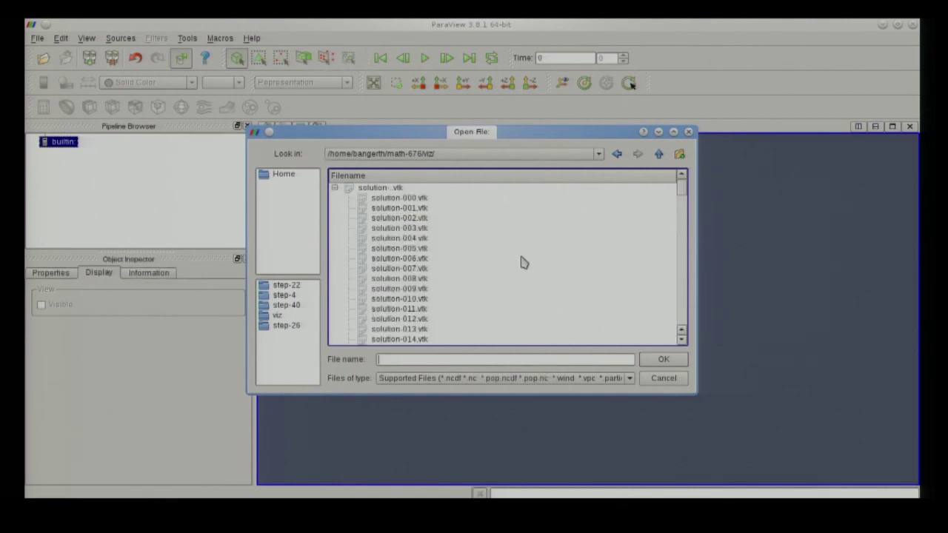
{"action": "scroll", "coordinate": [523, 263], "scroll_direction": "down", "scroll_amount": 20}
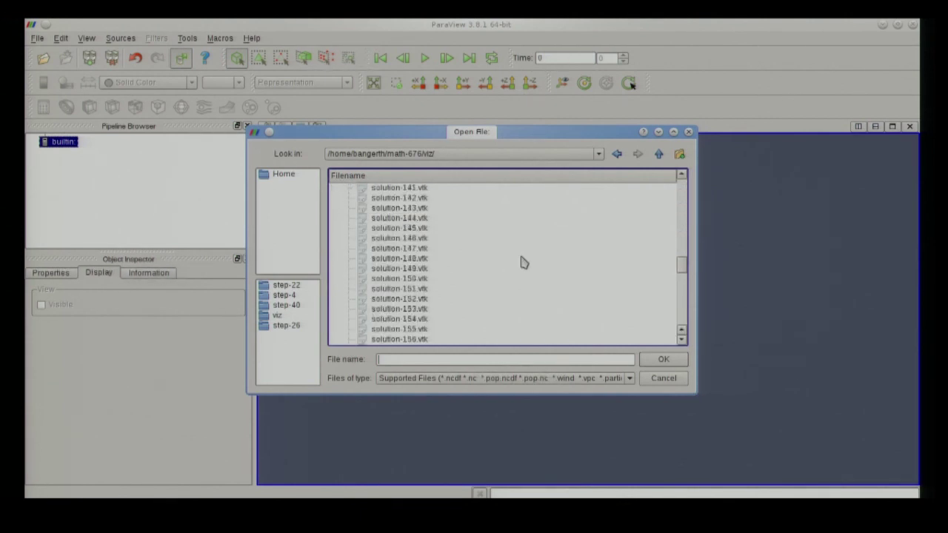
{"action": "scroll", "coordinate": [523, 262], "scroll_direction": "up", "scroll_amount": 20}
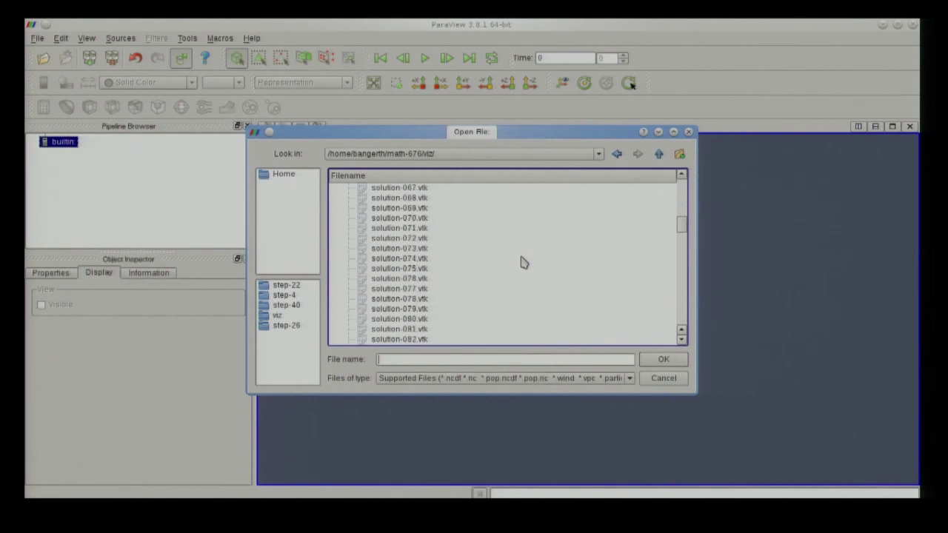
{"action": "left_click", "coordinate": [396, 189]}
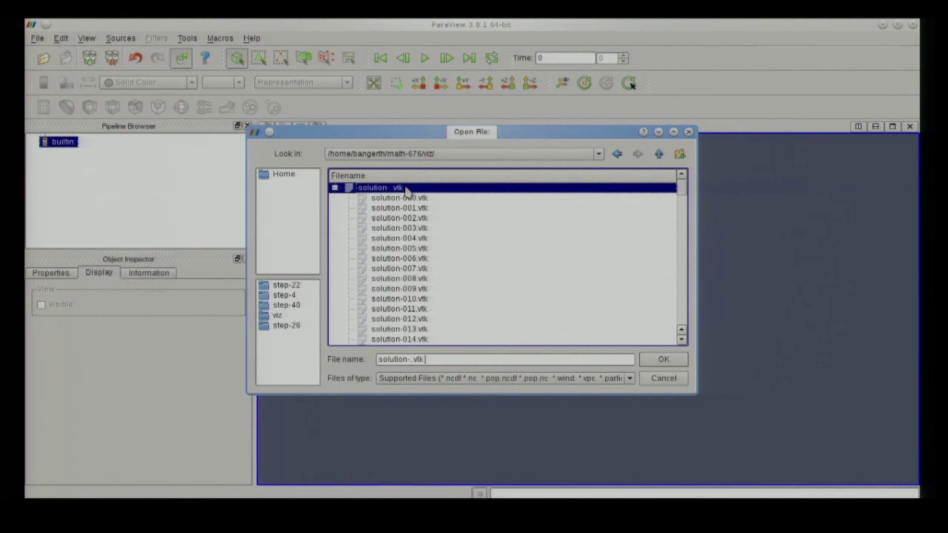
{"action": "left_click", "coordinate": [658, 358]}
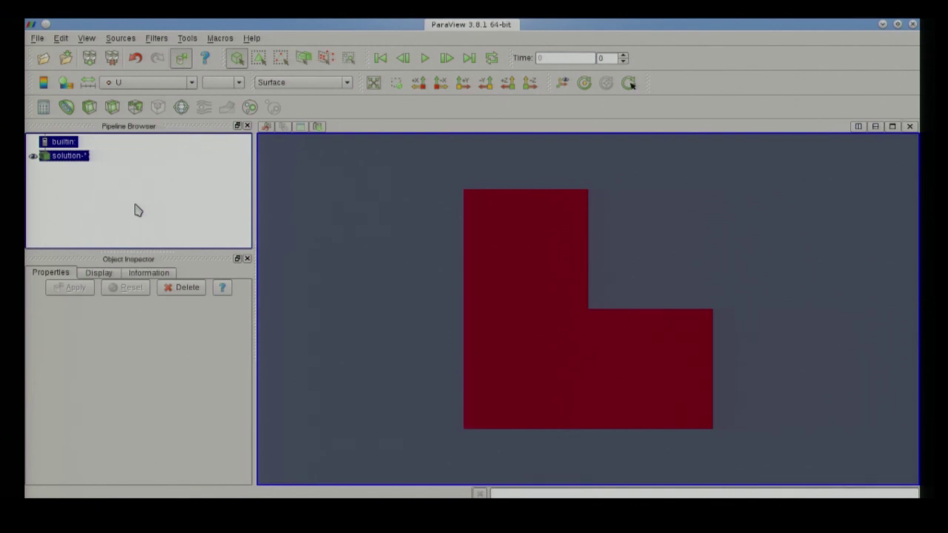
Colour the domain by U with a legend, and play the series, pausing at step 62.
{"action": "left_click", "coordinate": [147, 83]}
{"action": "left_click", "coordinate": [147, 85]}
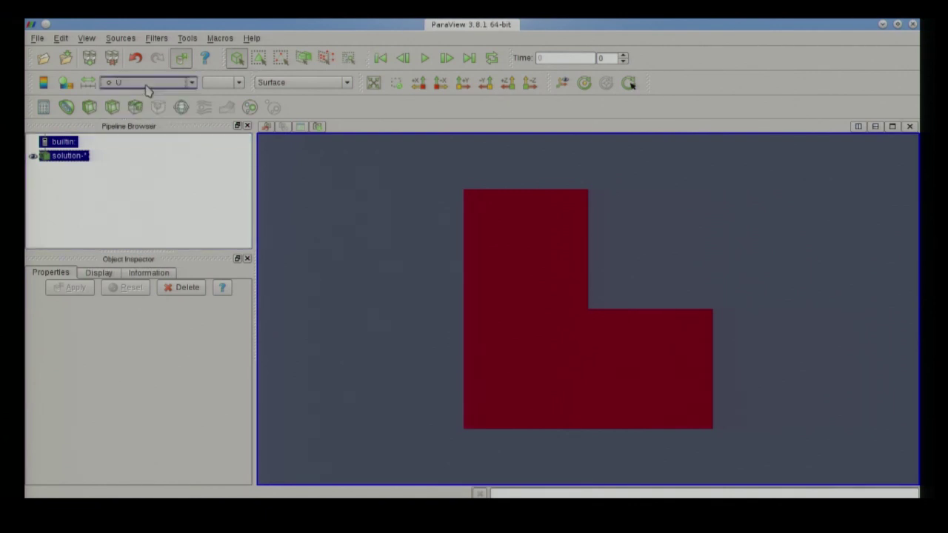
{"action": "left_click", "coordinate": [43, 84]}
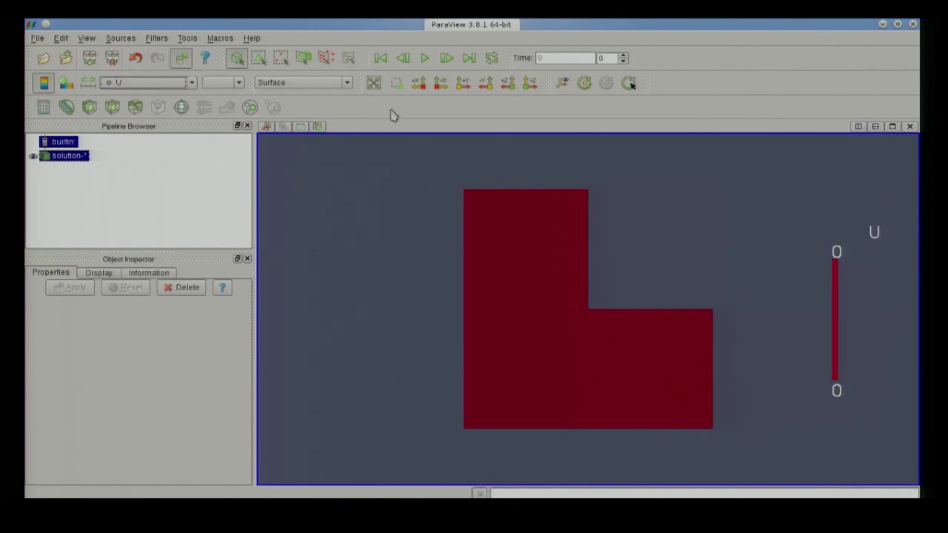
{"action": "left_click", "coordinate": [426, 62]}
{"action": "left_click", "coordinate": [427, 59]}
Rescale U to the 0–0.017978 data range and replay the series from the first frame.
{"action": "left_click", "coordinate": [88, 83]}
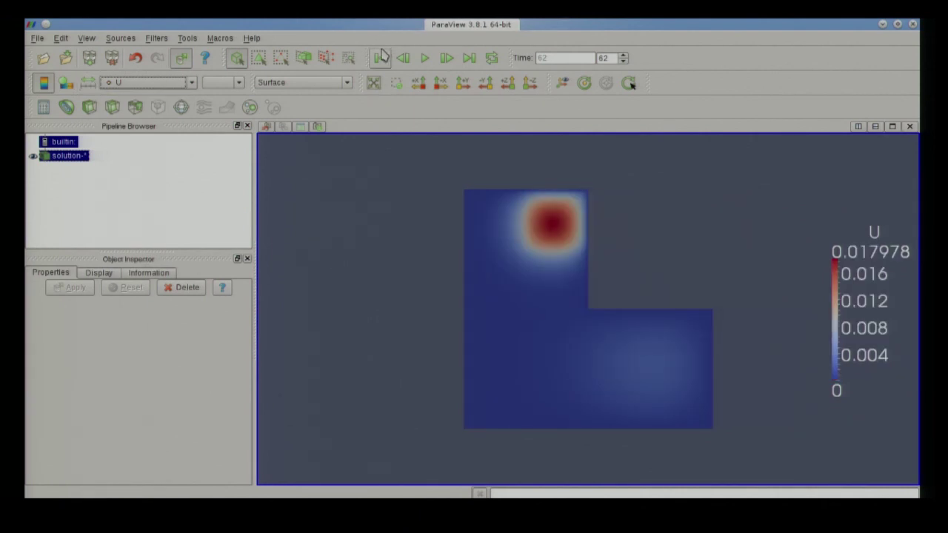
{"action": "left_click", "coordinate": [380, 57]}
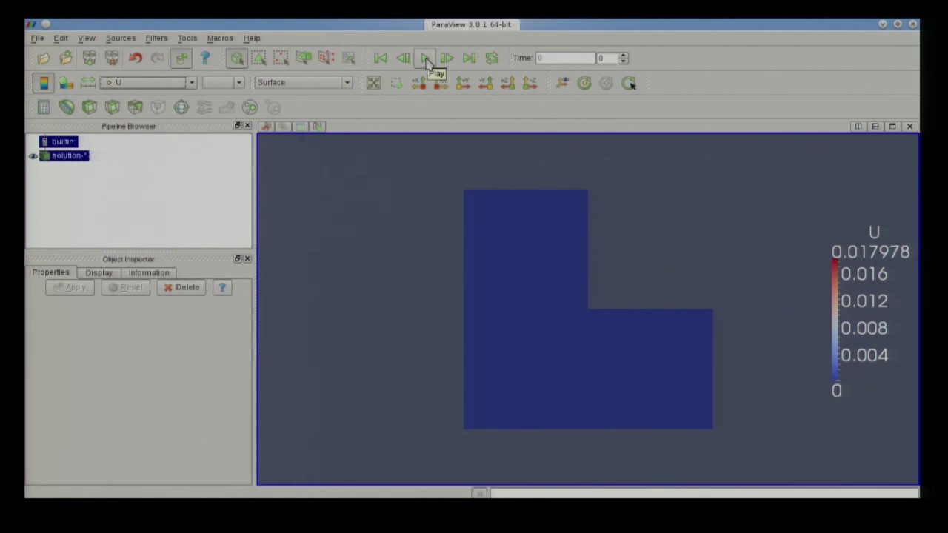
{"action": "left_click", "coordinate": [426, 59]}
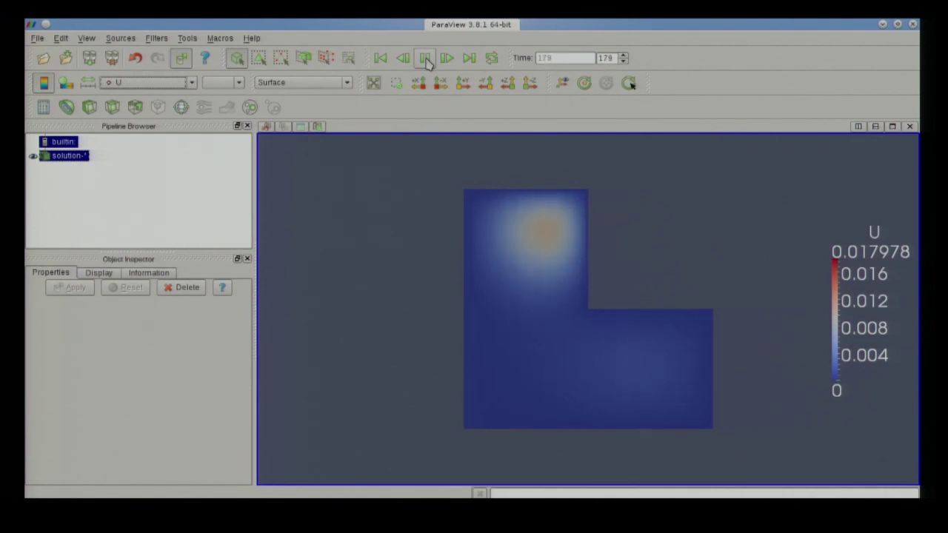
{"action": "left_click", "coordinate": [66, 82]}
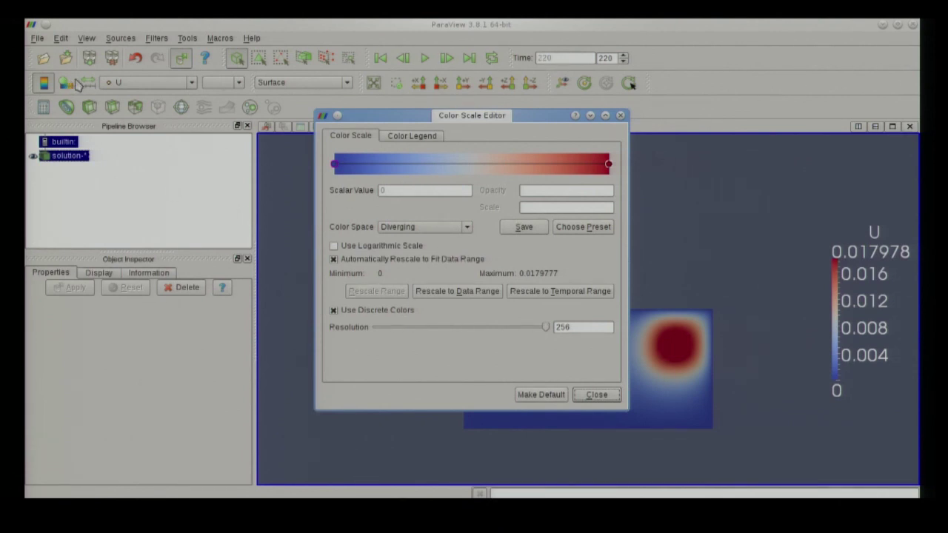
Rescale U to its temporal range (up to 0.022396) and apply the Blue to Red Rainbow HSV preset.
{"action": "left_click", "coordinate": [551, 292]}
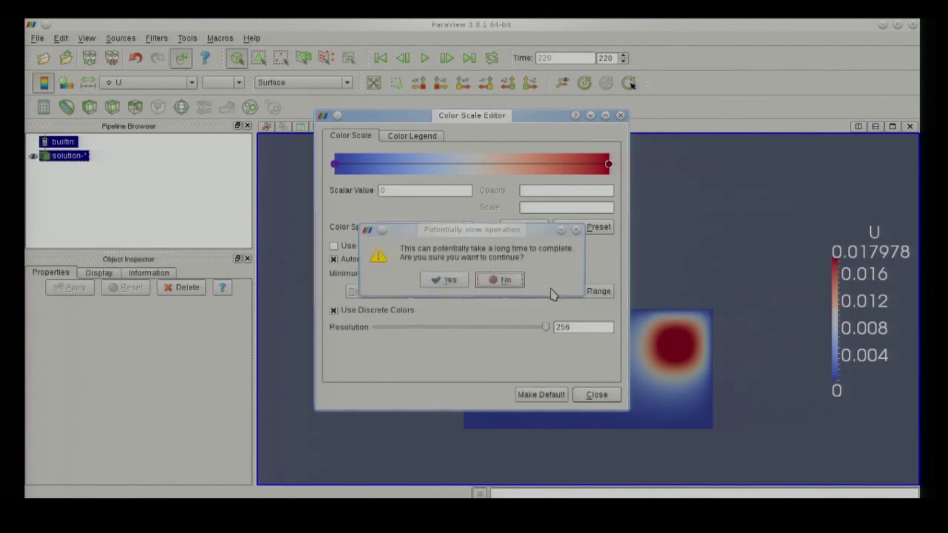
{"action": "left_click", "coordinate": [442, 279]}
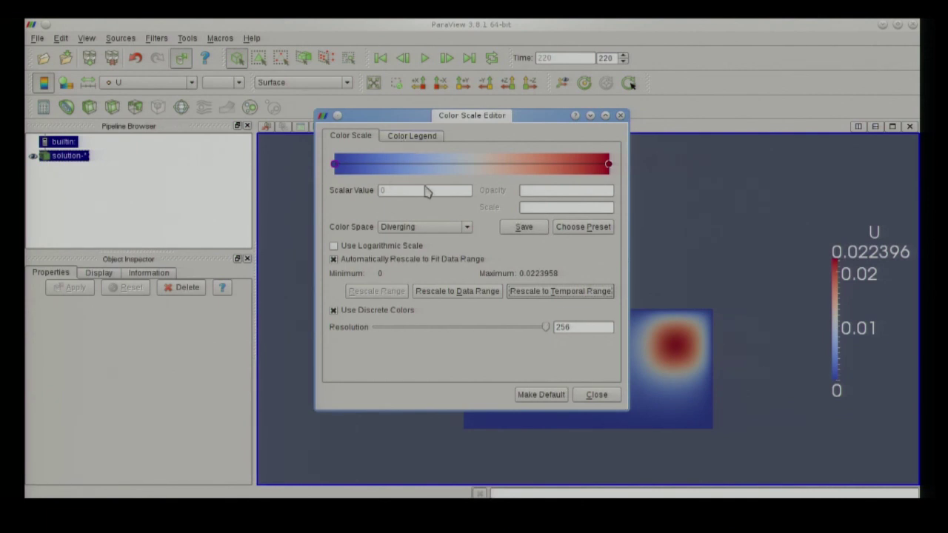
{"action": "left_click", "coordinate": [408, 136]}
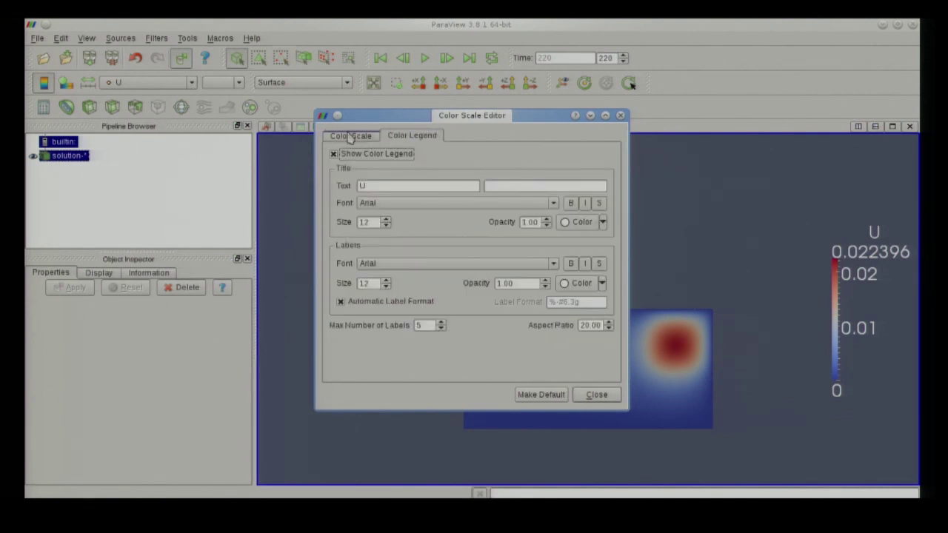
{"action": "left_click", "coordinate": [352, 135]}
{"action": "left_click", "coordinate": [562, 227]}
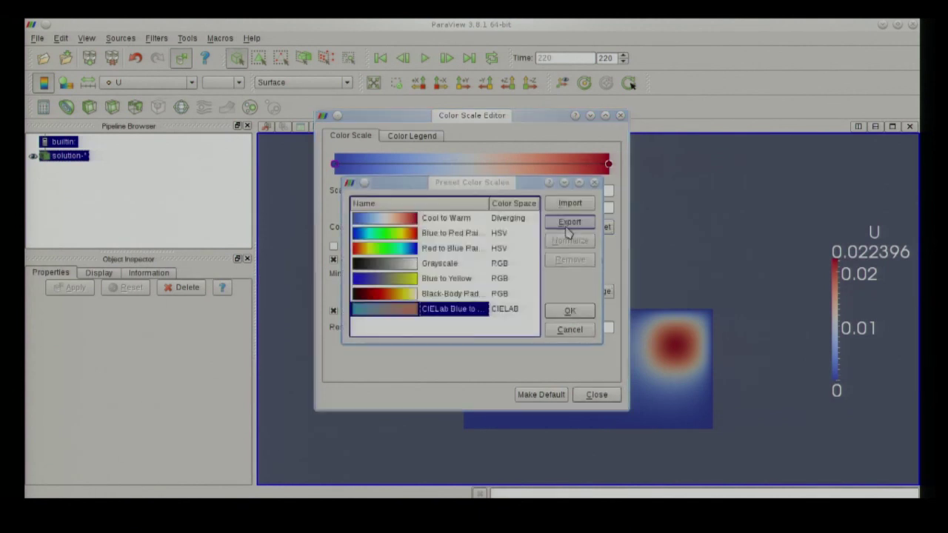
{"action": "double_click", "coordinate": [402, 237]}
{"action": "left_click", "coordinate": [596, 394]}
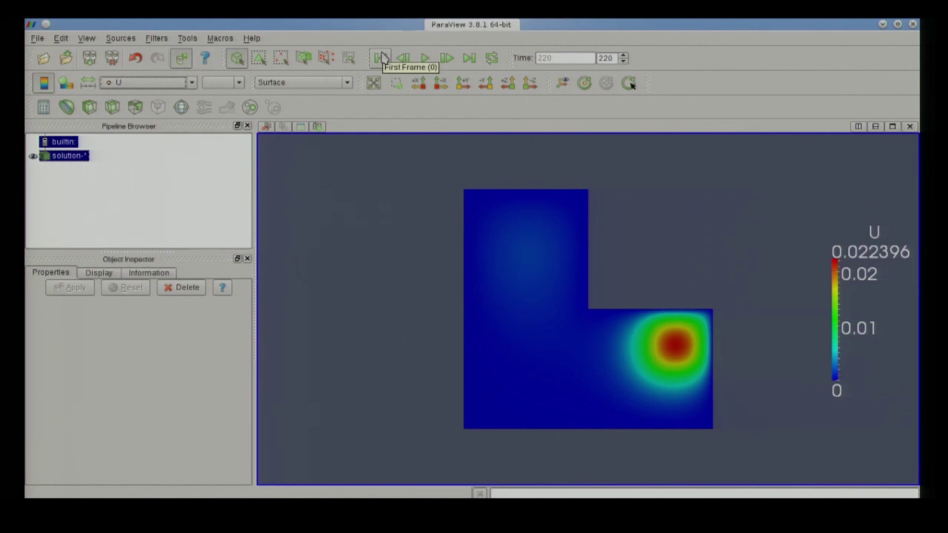
Rewind the U time series to the first frame and play it through step 250 twice.
{"action": "left_click", "coordinate": [381, 58]}
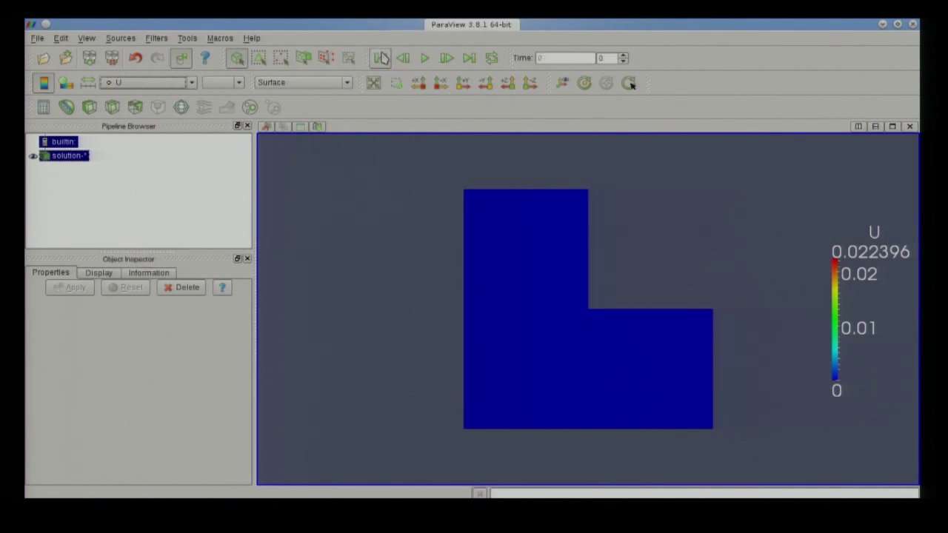
{"action": "left_click", "coordinate": [424, 58]}
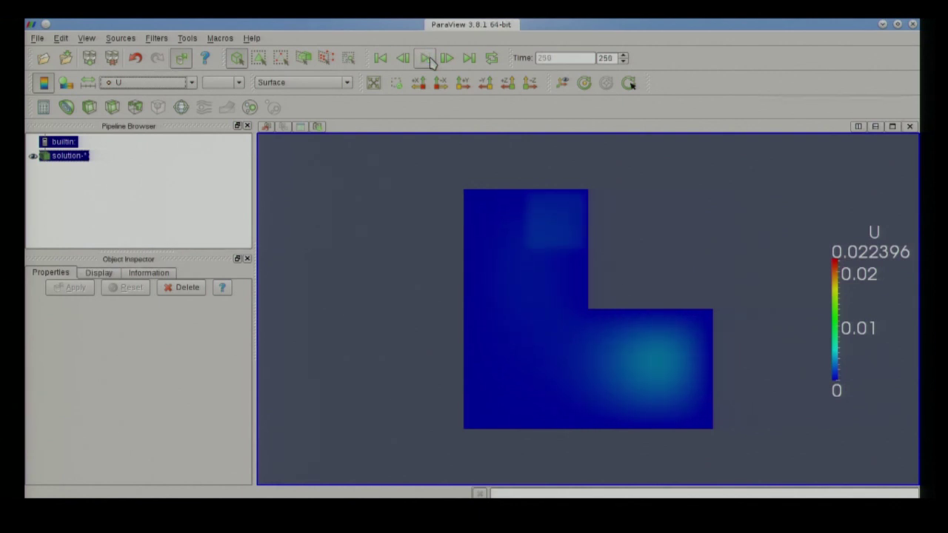
{"action": "left_click", "coordinate": [427, 59]}
{"action": "left_click", "coordinate": [36, 39]}
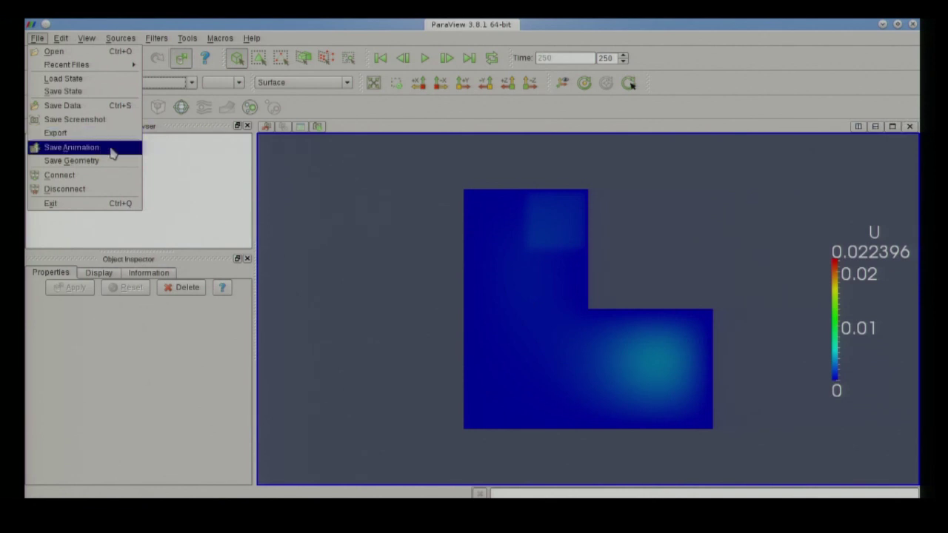
Review the Save Animation file formats (AVI, JPEG, TIFF, PNG), keep AVI, then cancel.
{"action": "left_click", "coordinate": [71, 148]}
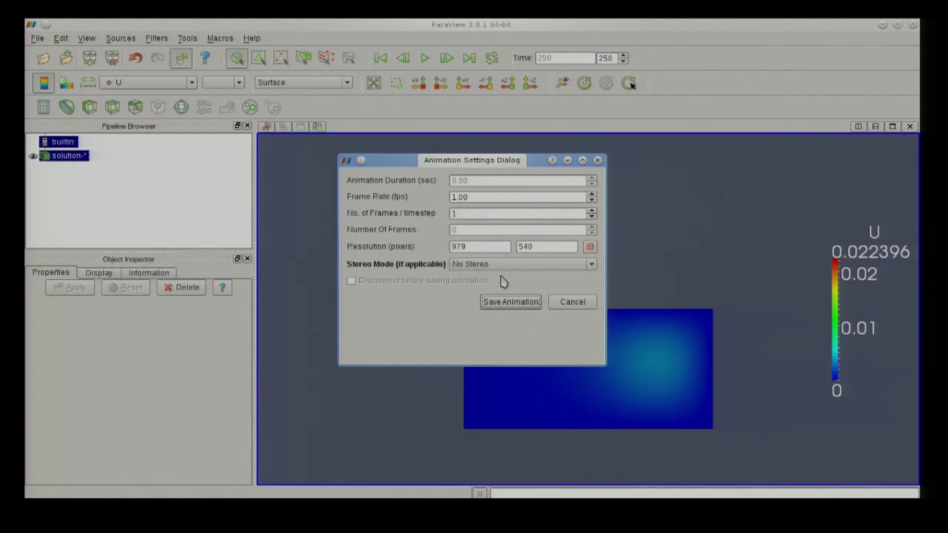
{"action": "left_click", "coordinate": [509, 302]}
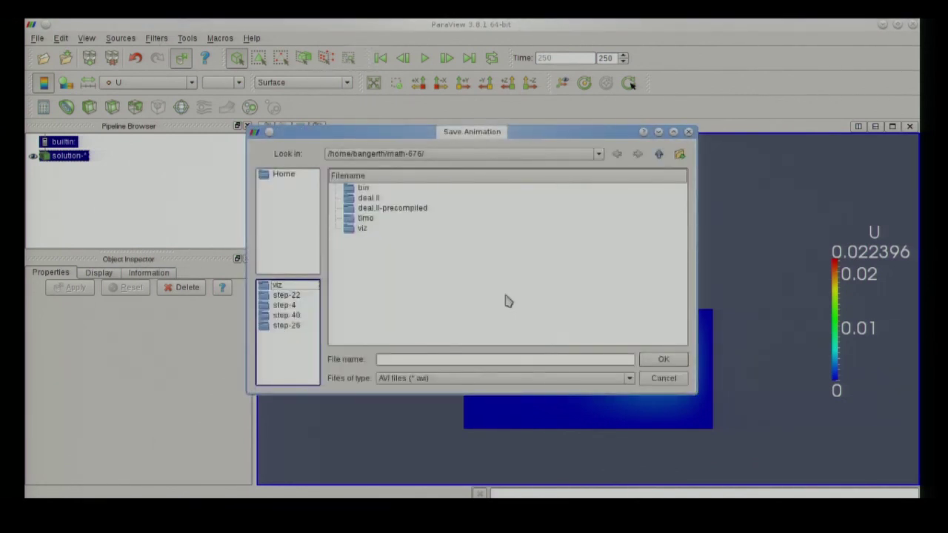
{"action": "left_click", "coordinate": [520, 377]}
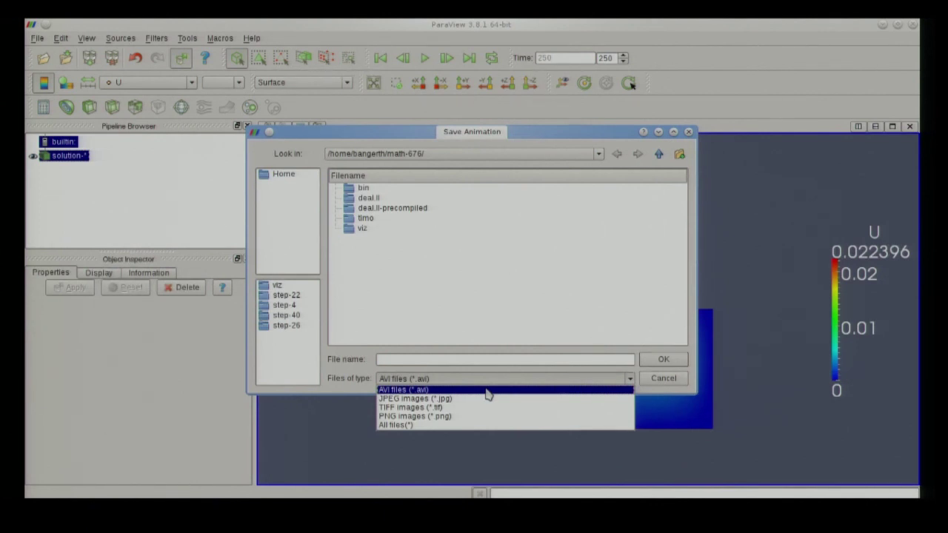
{"action": "left_click", "coordinate": [488, 391]}
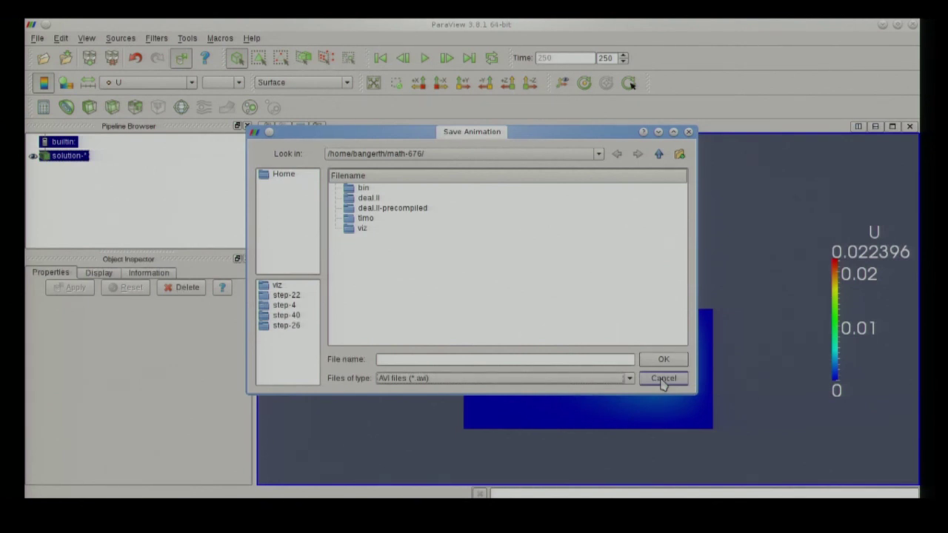
{"action": "left_click", "coordinate": [663, 379]}
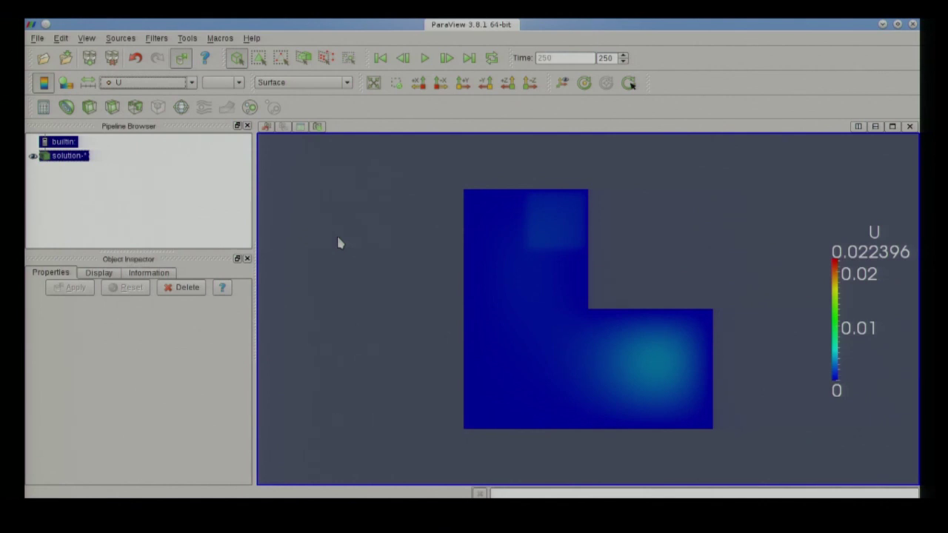
Hide the L-shaped solution and bring up the Open File dialog at the math-676 folder.
{"action": "left_click", "coordinate": [32, 156]}
{"action": "left_click", "coordinate": [59, 144]}
{"action": "key", "text": "ctrl+o"}
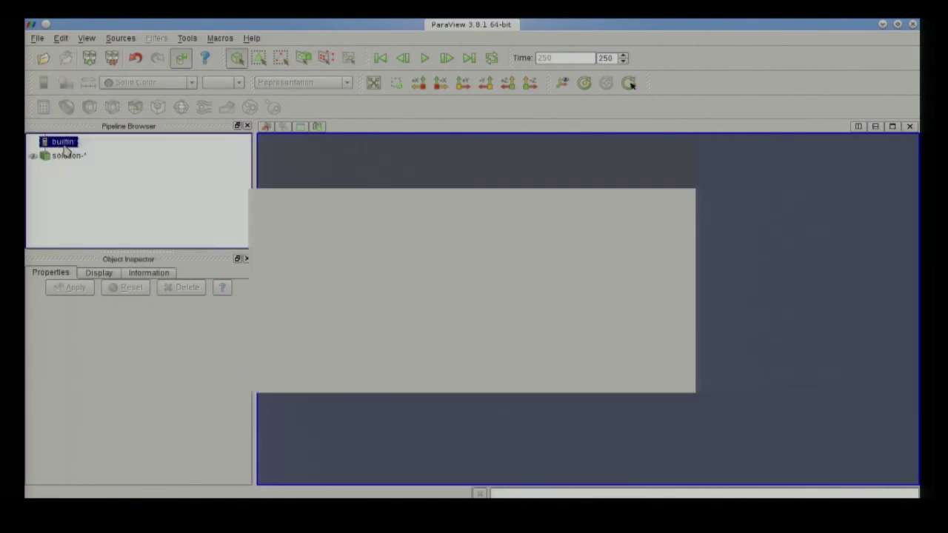
{"action": "left_click", "coordinate": [658, 154]}
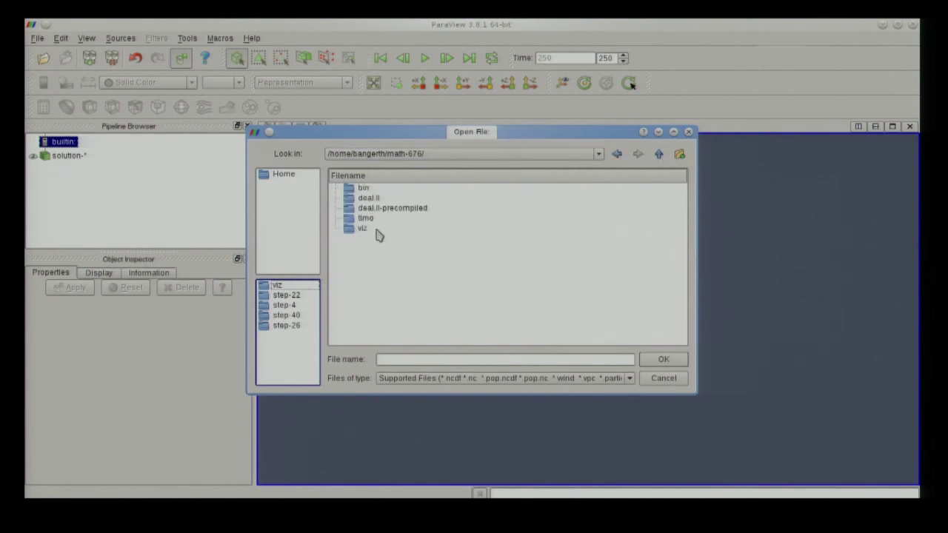
{"action": "key", "text": "alt+Tab"}
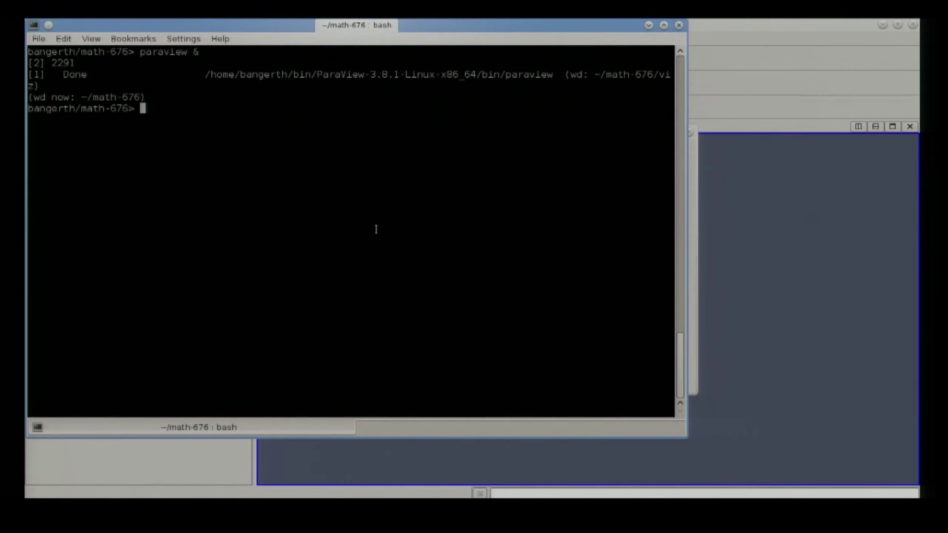
List math-676 with ls, then cd into timo/step-40/ and list its files.
{"action": "type", "text": "ls"}
{"action": "key", "text": "Return"}
{"action": "type", "text": "cd timo/"}
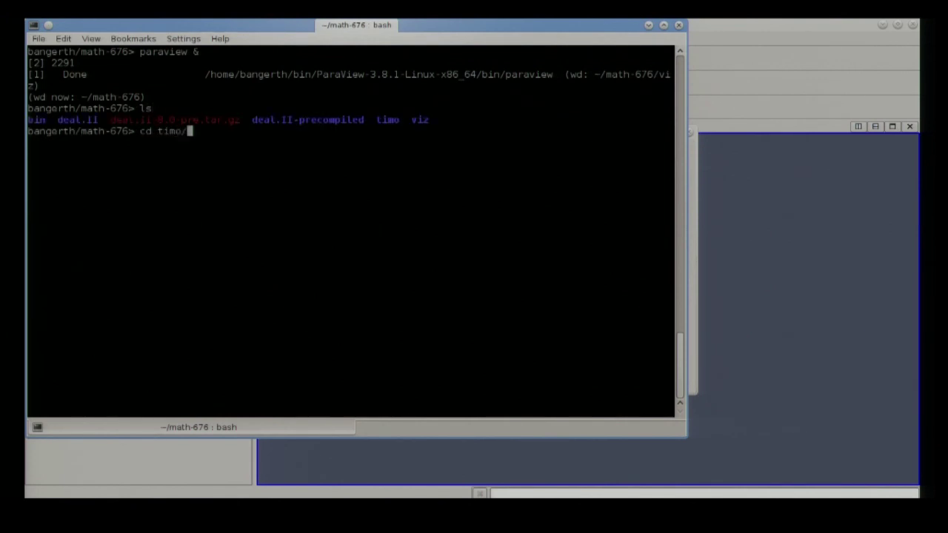
{"action": "type", "text": "step-40/"}
{"action": "key", "text": "Return"}
{"action": "type", "text": "ls"}
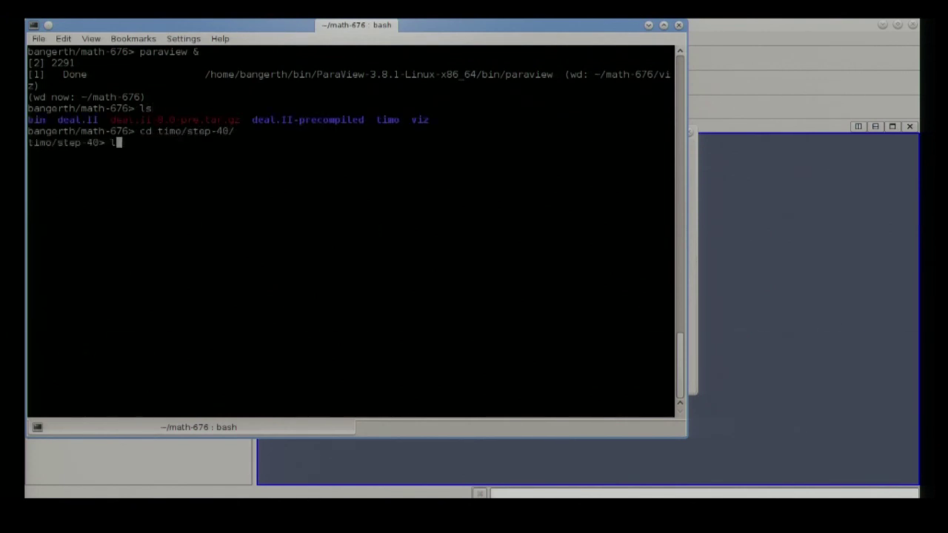
{"action": "key", "text": "Return"}
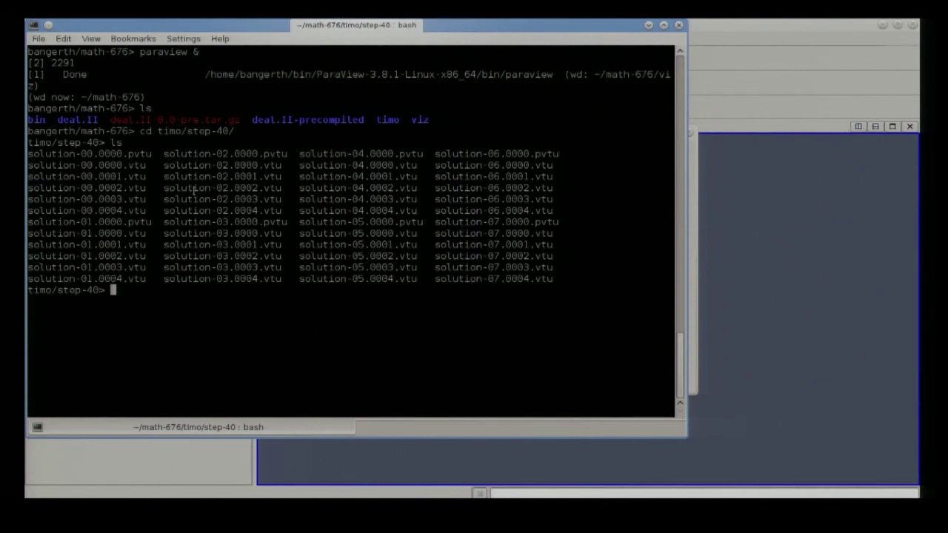
Highlight the solution-03.0000.pvtu and .vtu names in the terminal listing.
{"action": "double_click", "coordinate": [231, 221]}
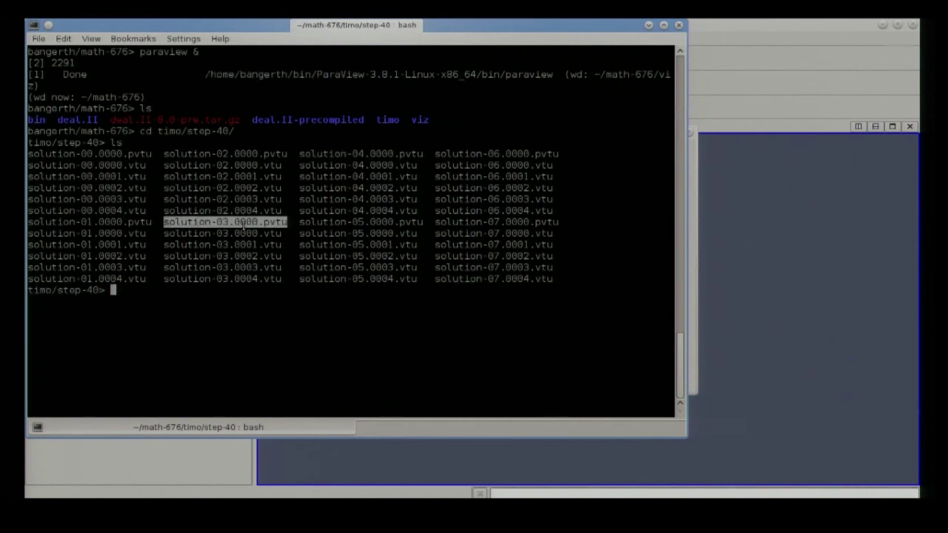
{"action": "double_click", "coordinate": [252, 233]}
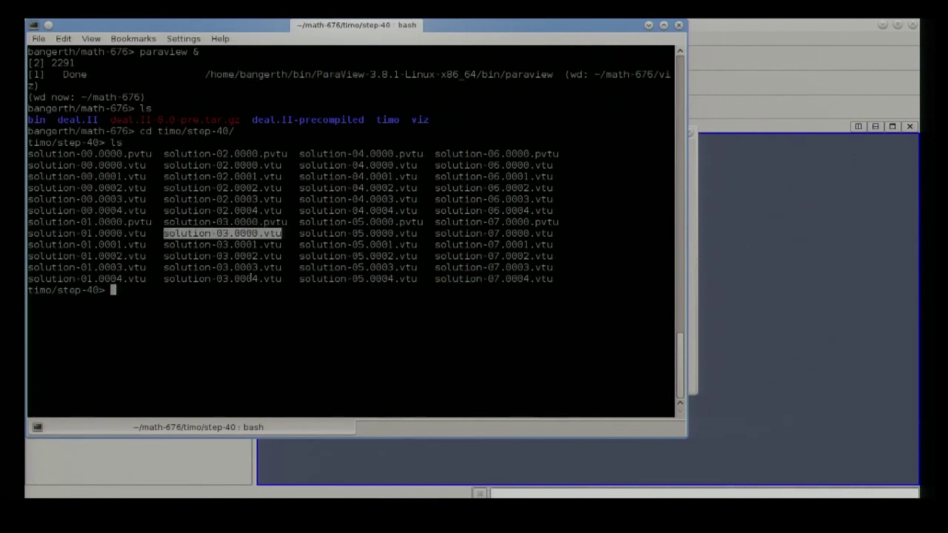
{"action": "left_click", "coordinate": [252, 234]}
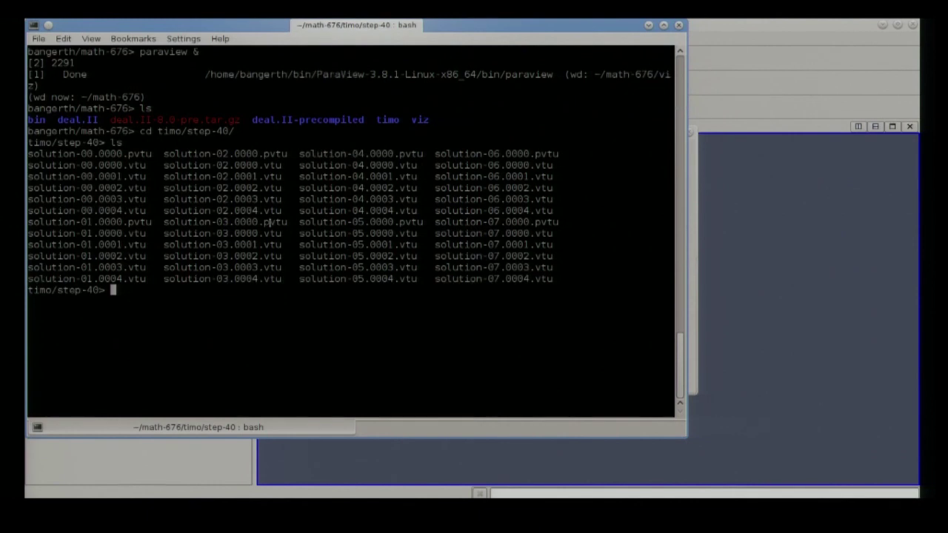
{"action": "double_click", "coordinate": [271, 222]}
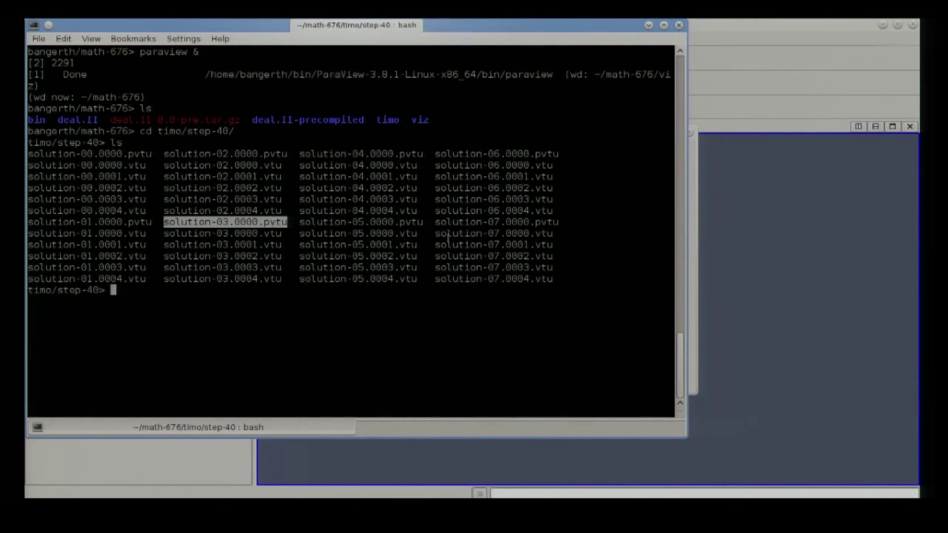
{"action": "left_click", "coordinate": [850, 240]}
Open solution-06.0000.pvtu from timo/step-40 into the pipeline.
{"action": "left_click", "coordinate": [369, 219]}
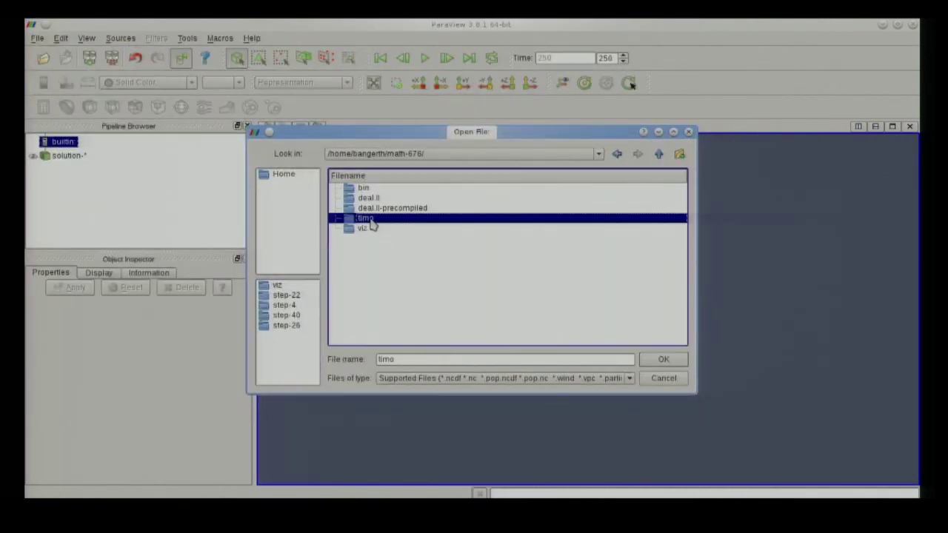
{"action": "double_click", "coordinate": [370, 222]}
{"action": "double_click", "coordinate": [372, 210]}
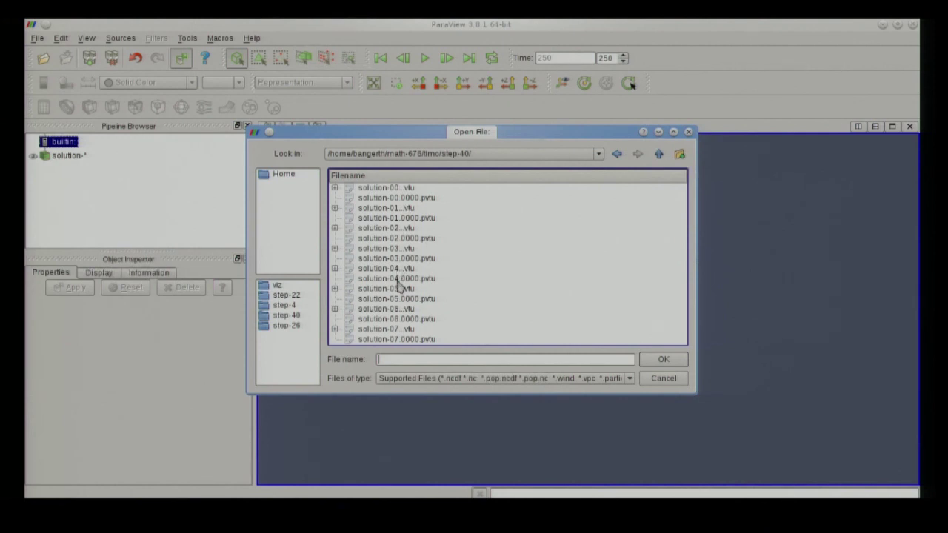
{"action": "left_click", "coordinate": [398, 319]}
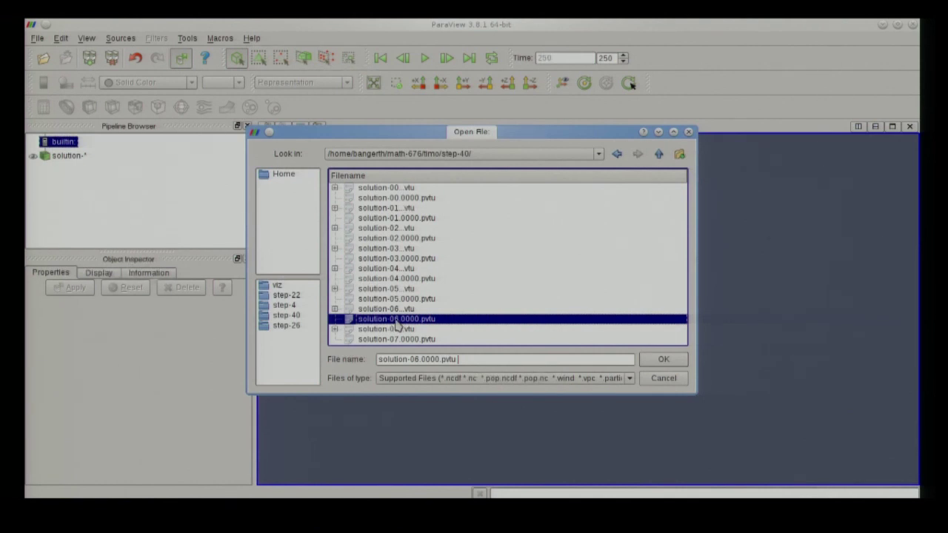
{"action": "left_click", "coordinate": [644, 360]}
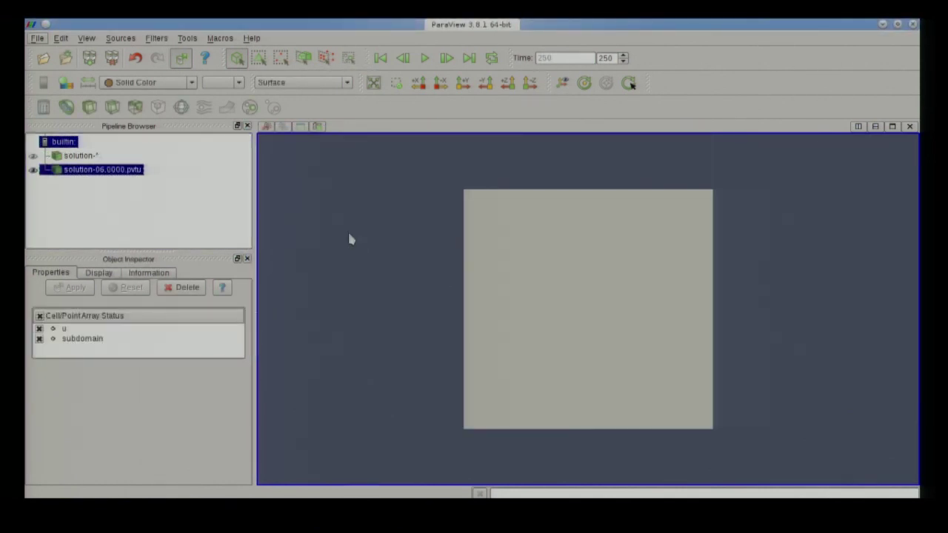
{"action": "left_click", "coordinate": [148, 82]}
Colour solution-06.0000.pvtu by u first, then switch the colouring to subdomain.
{"action": "left_click", "coordinate": [152, 116]}
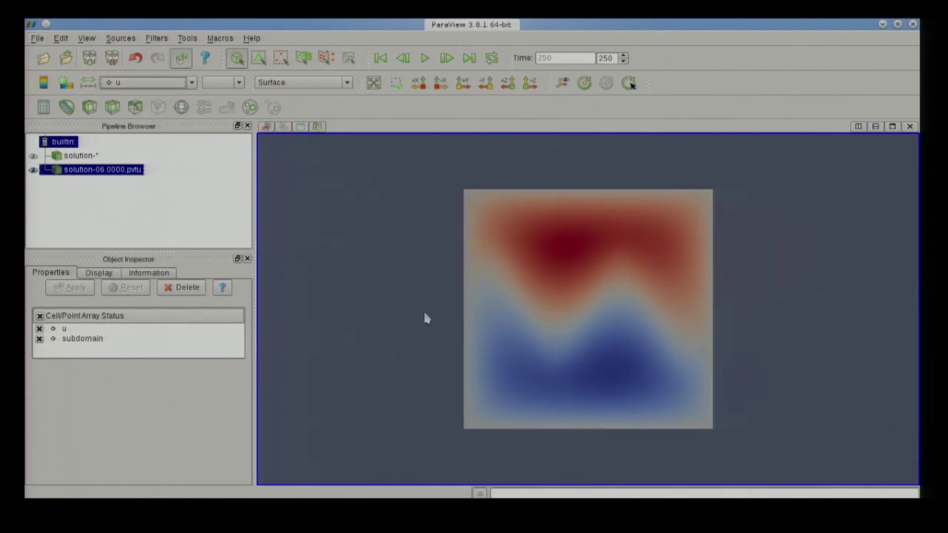
{"action": "left_click", "coordinate": [148, 83]}
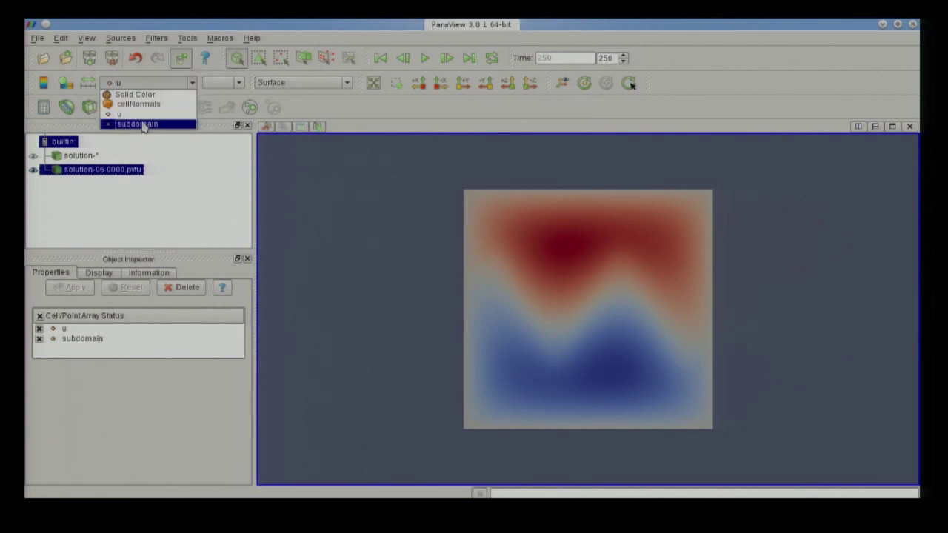
{"action": "left_click", "coordinate": [145, 124]}
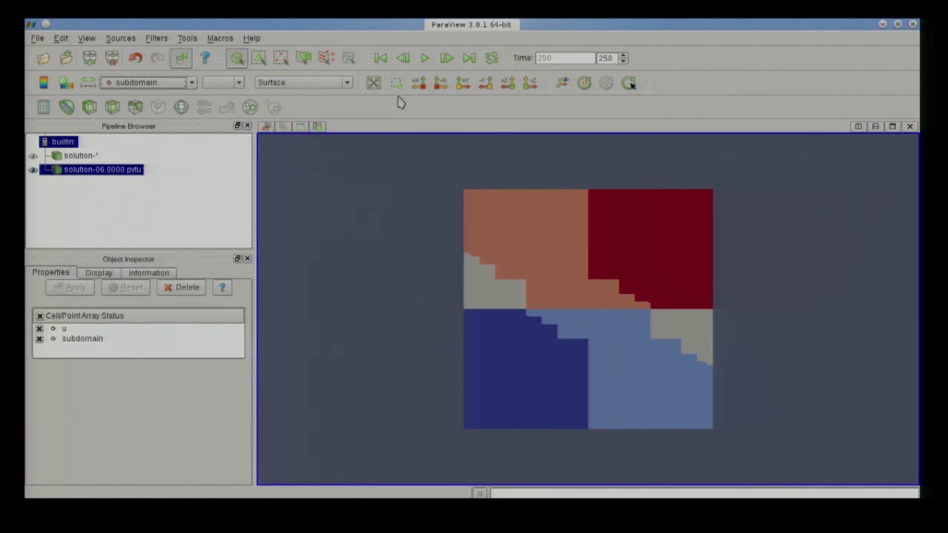
Set the representation of solution-06.0000.pvtu to Surface With Edges.
{"action": "left_click", "coordinate": [311, 85]}
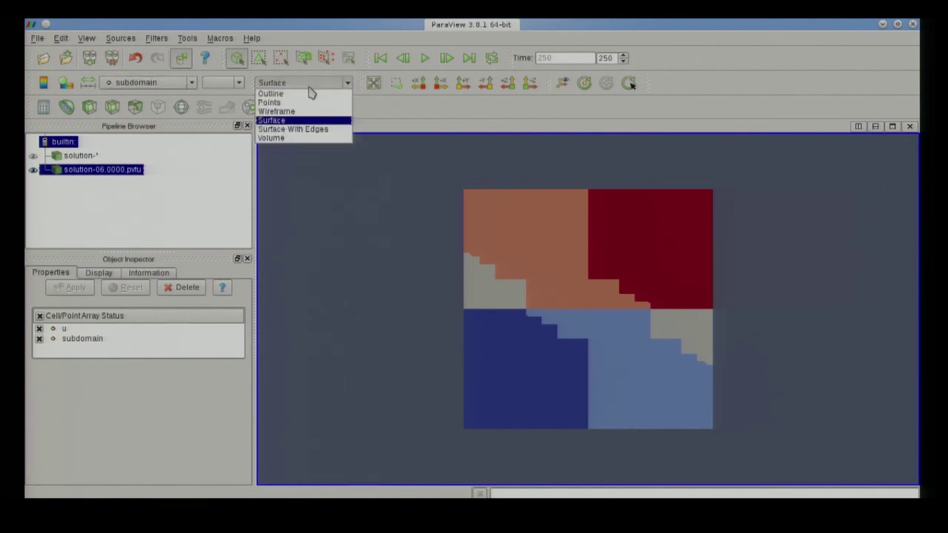
{"action": "left_click", "coordinate": [296, 129]}
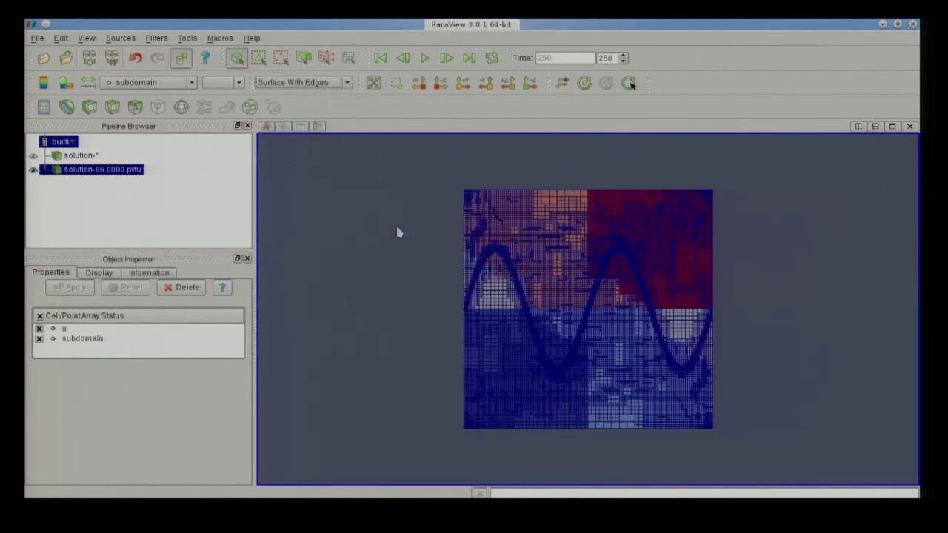